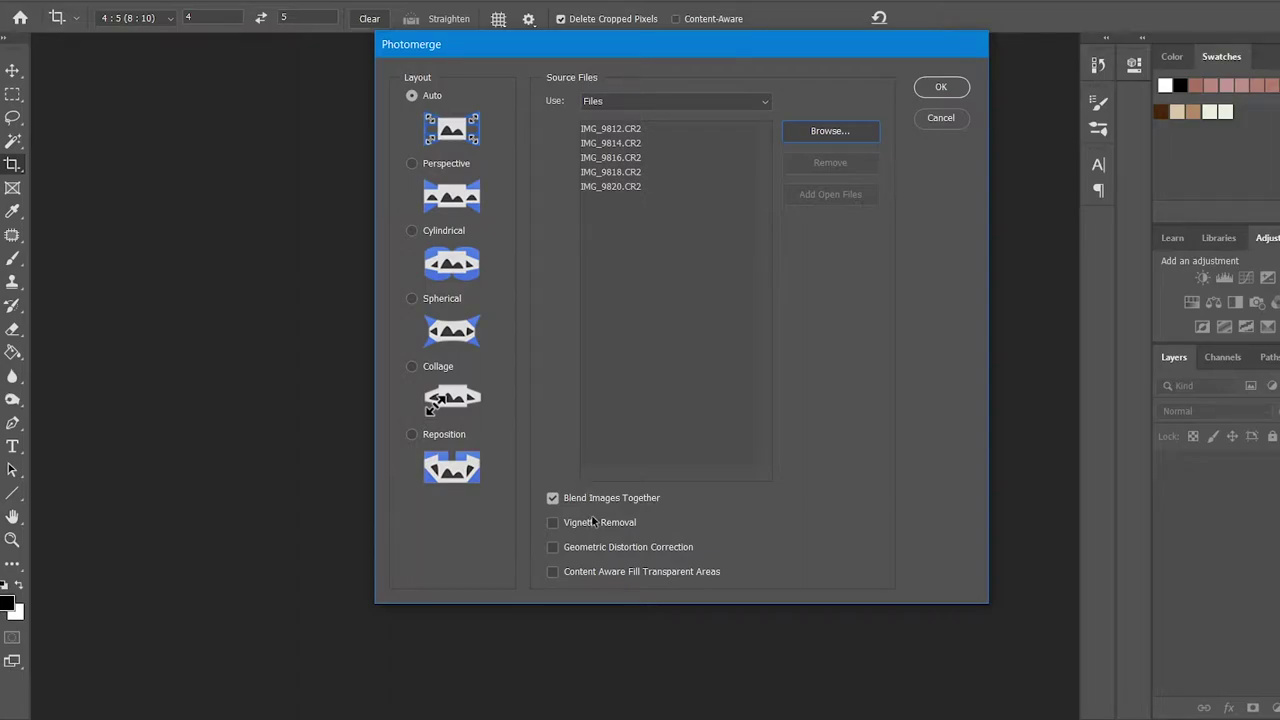
Step: Photomerge the five CR2 harbour shots with Auto layout and Blend Images Together
left_click(941, 88)
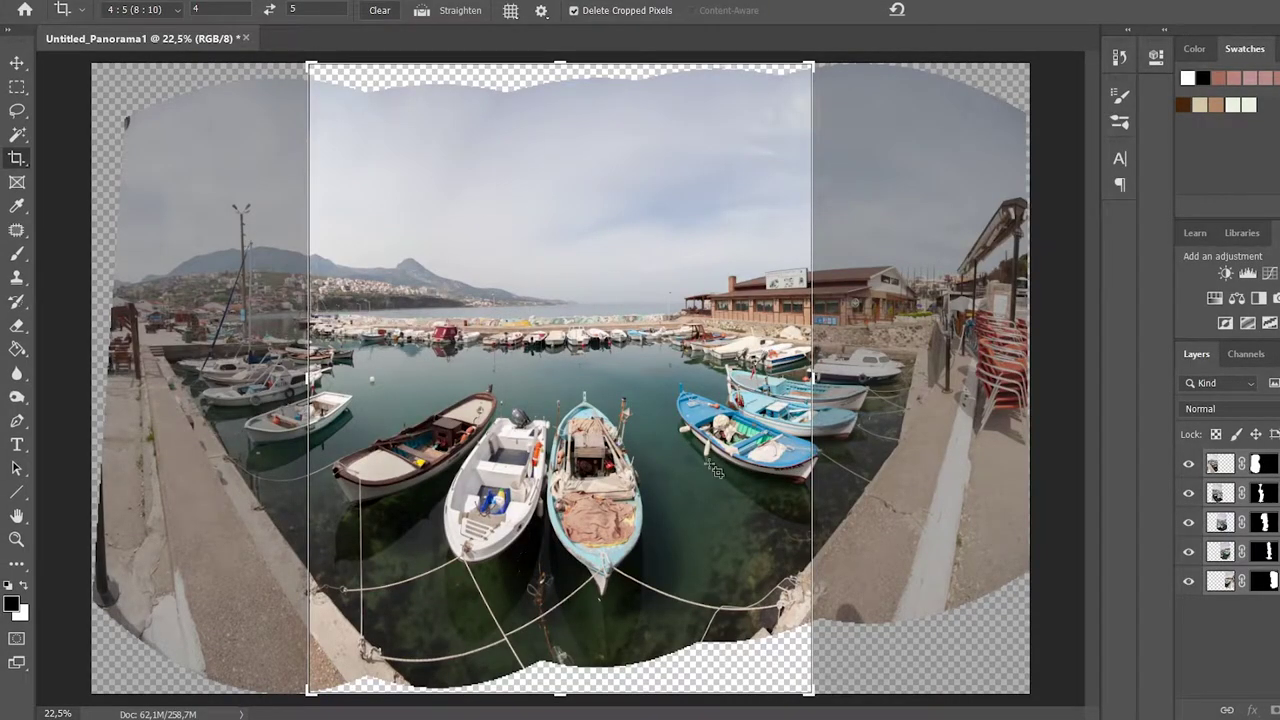
Step: Switch to the Rectangular Marquee tool, leaving the pending crop unapplied
left_click(17, 90)
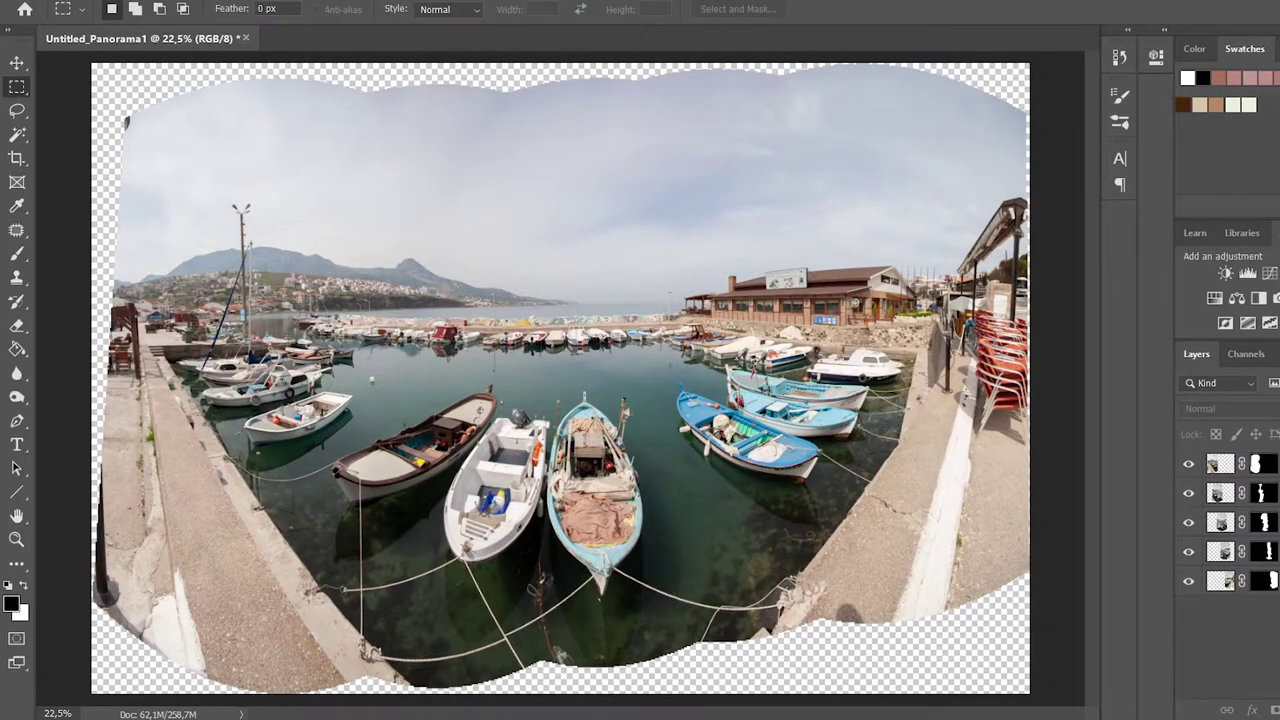
Step: Select all five panorama layers and merge them into one IMG_9812.CR2 layer
left_click(1220, 581)
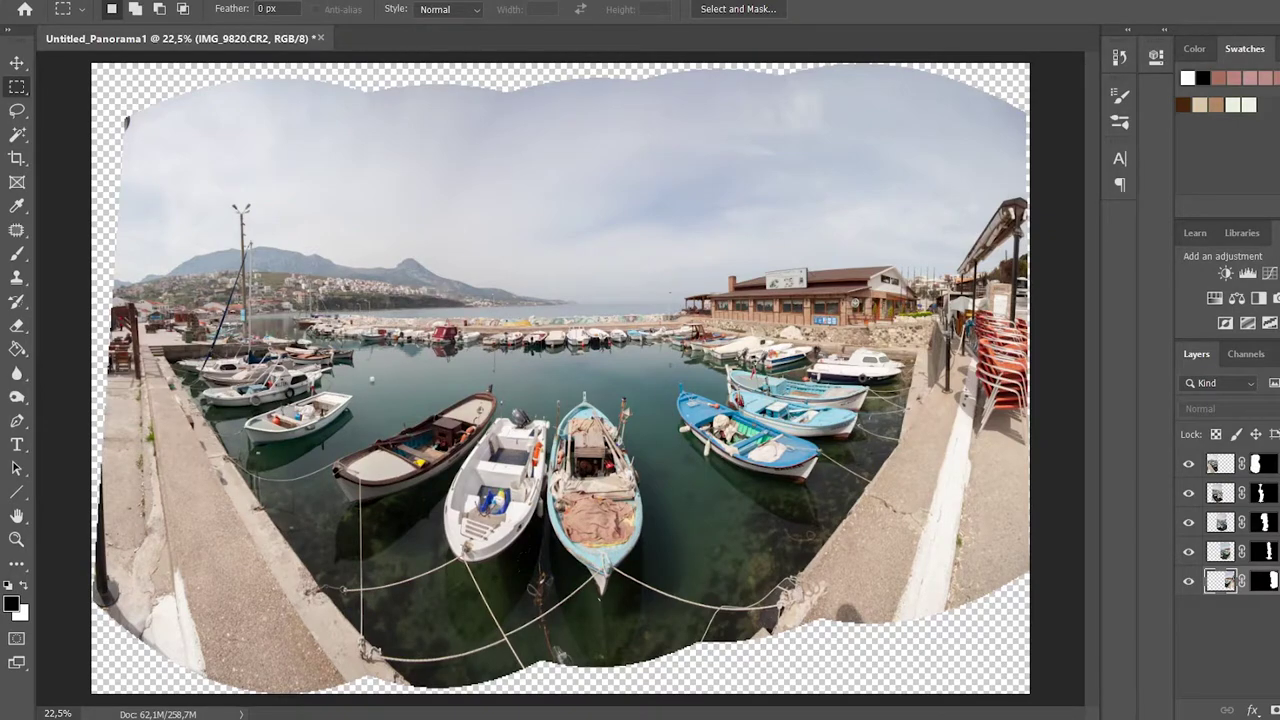
key("ctrl+alt+a")
right_click(1258, 404)
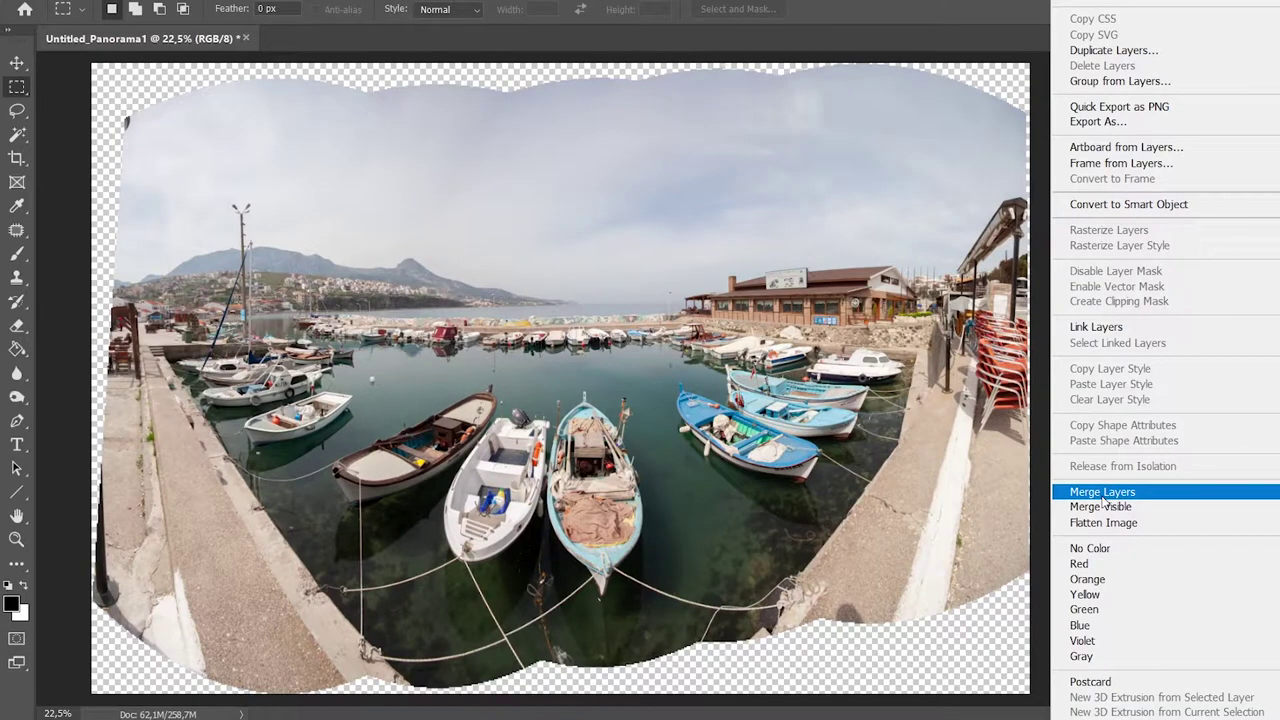
left_click(1103, 495)
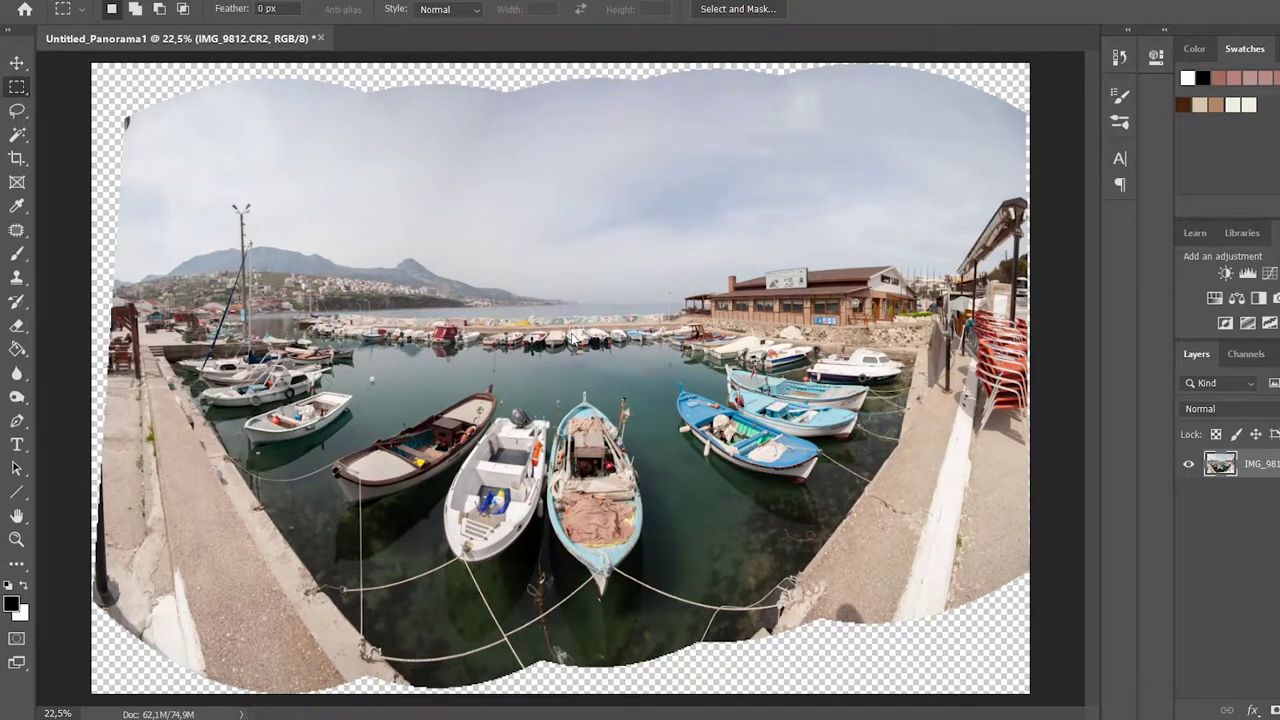
Step: Start a crop with ratio cleared, W x H x Resolution chosen, and blank width and height
key("c")
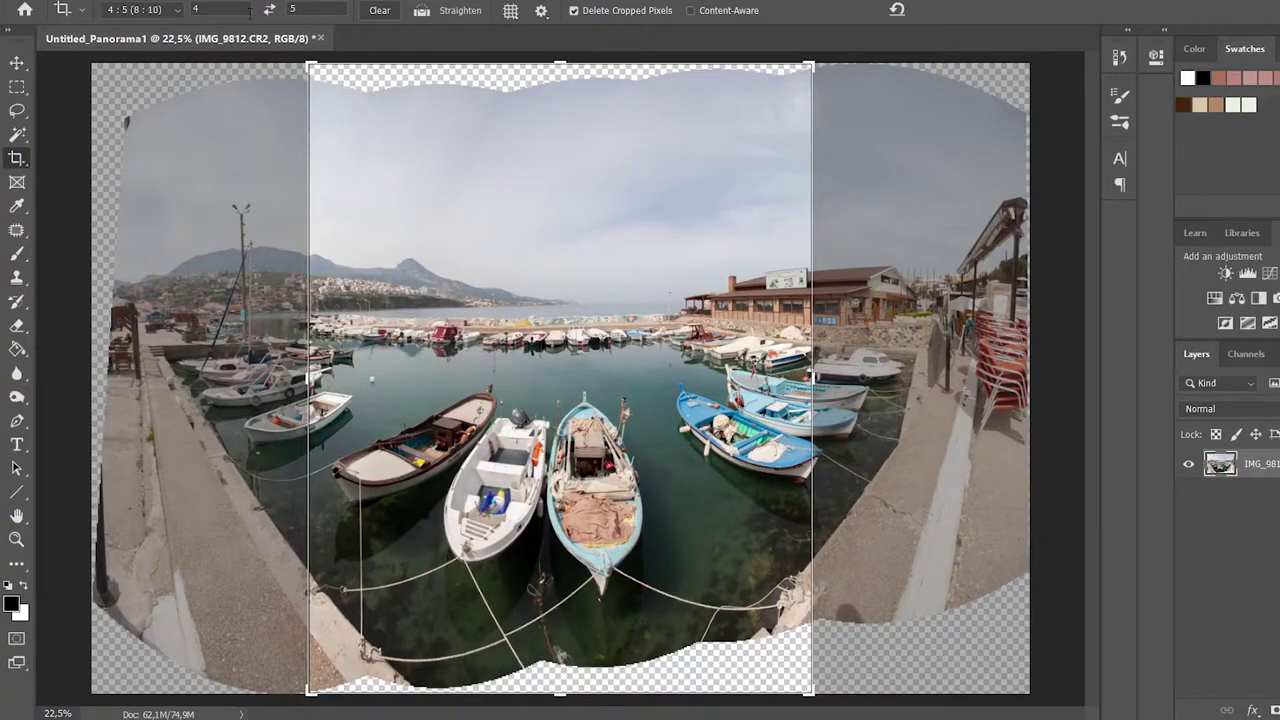
left_click(210, 10)
key("ctrl+a")
key("BackSpace")
key("Tab")
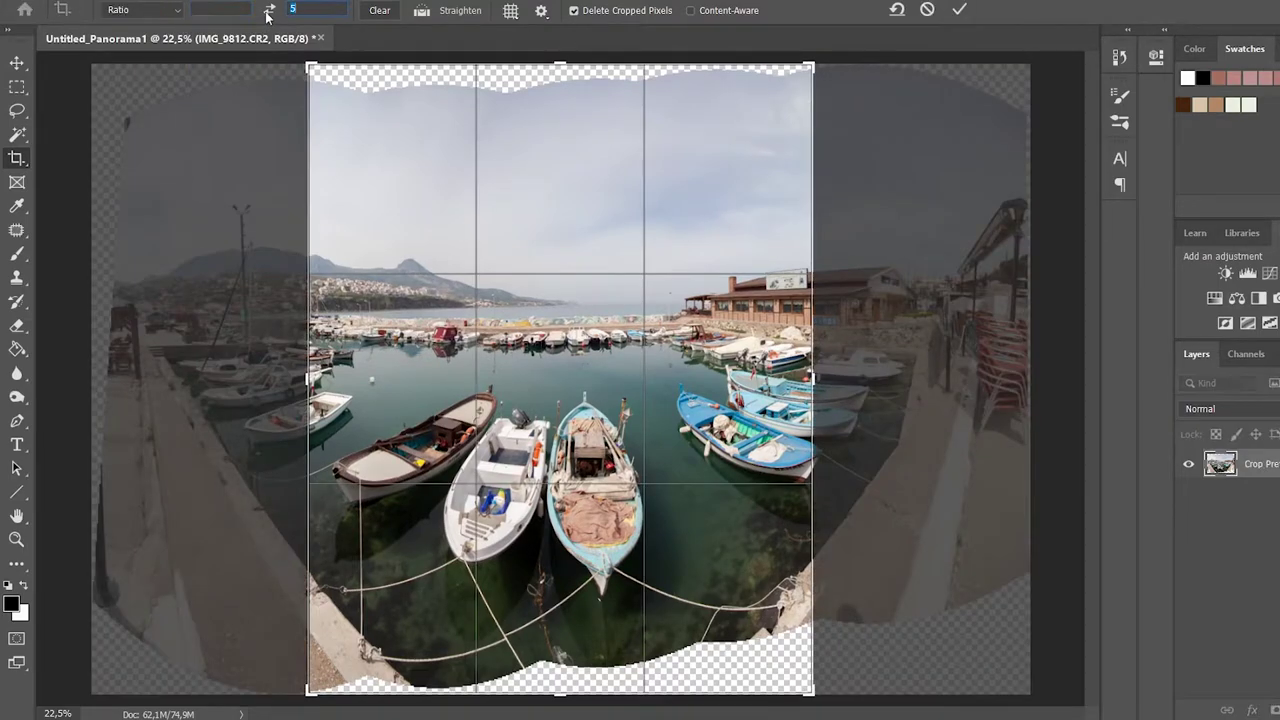
key("BackSpace")
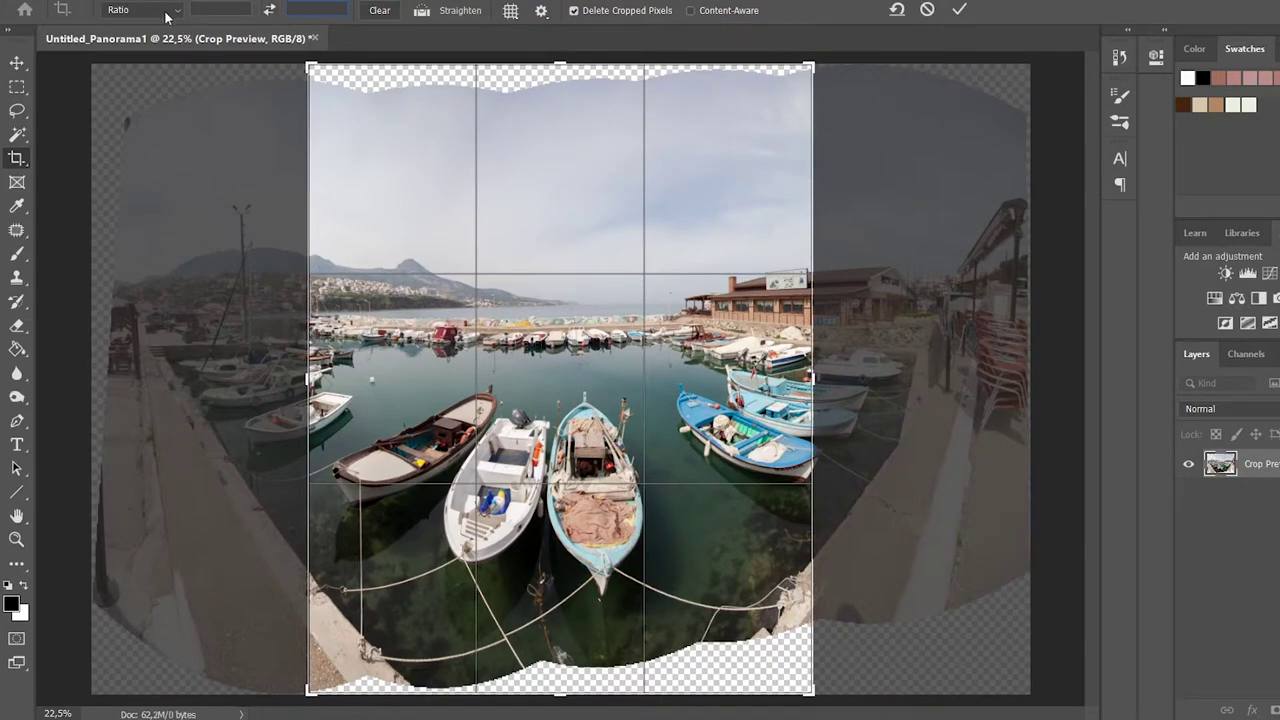
left_click(167, 12)
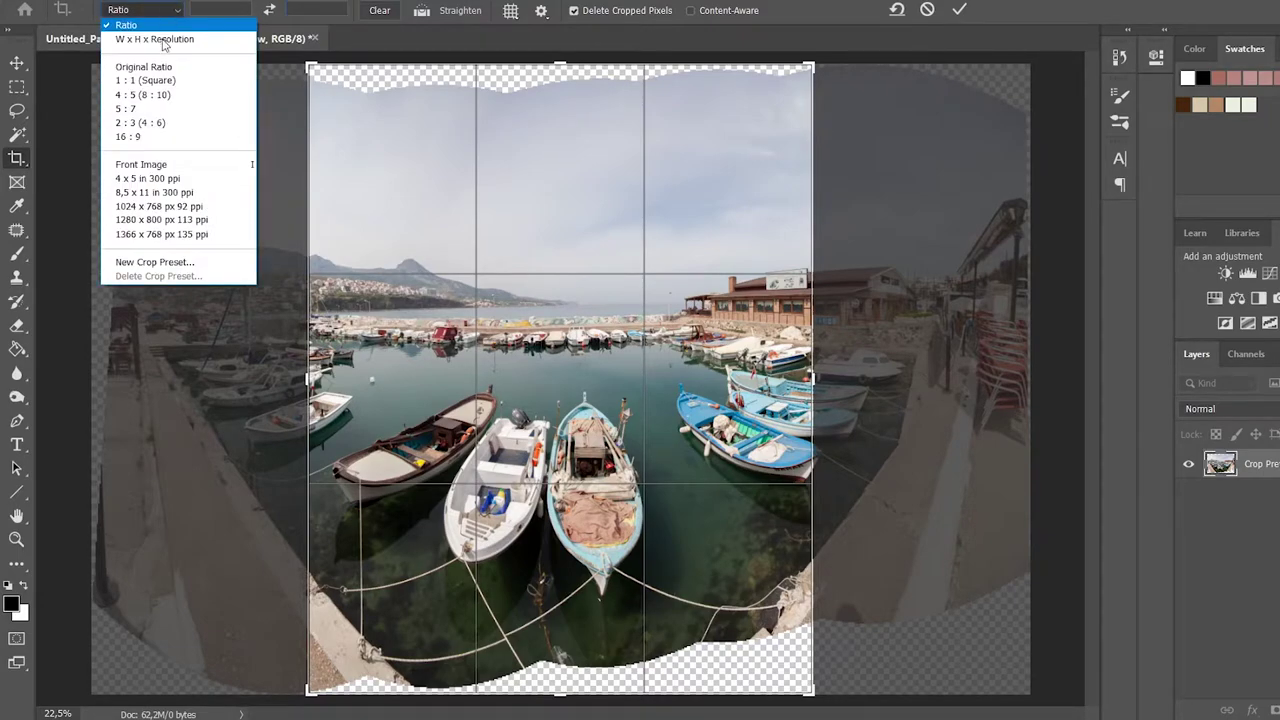
left_click(163, 40)
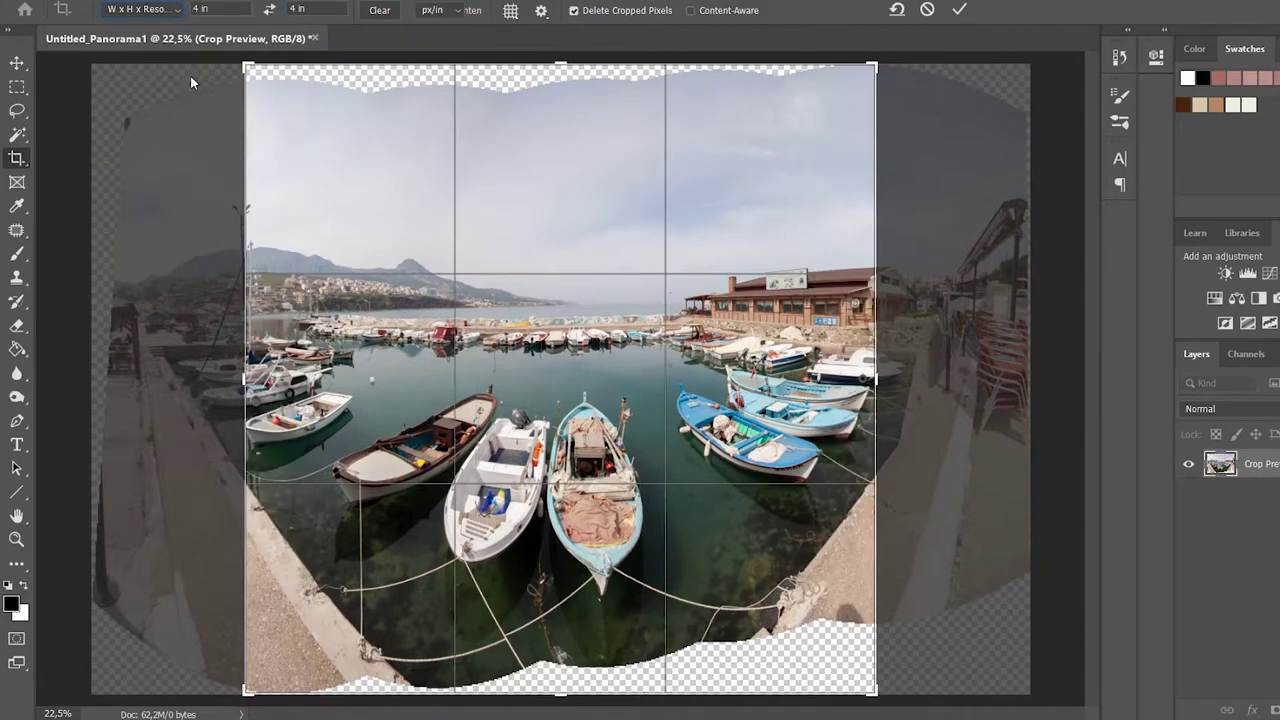
left_click(230, 12)
key("BackSpace")
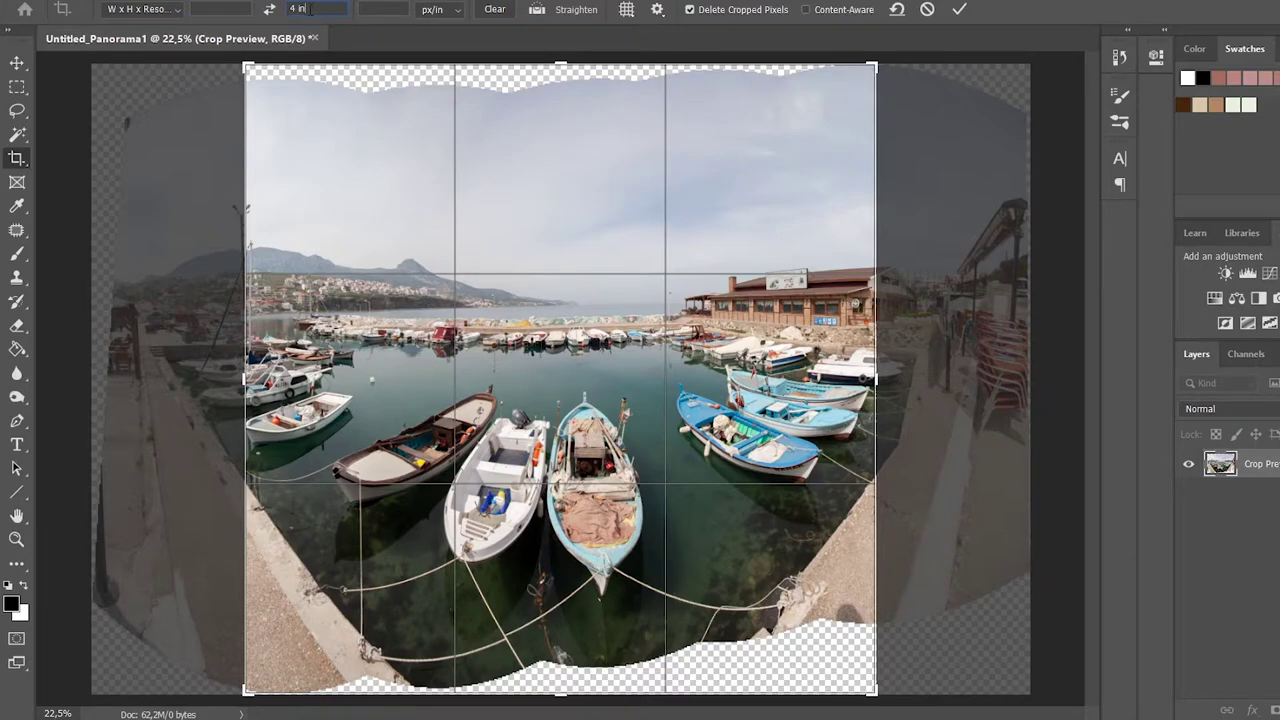
key("BackSpace")
Step: Drag the crop box's left edge outward toward the image's left side
left_click(348, 139)
mouse_move(247, 380)
left_mouse_down()
mouse_move(110, 369)
mouse_move(166, 376)
left_mouse_up()
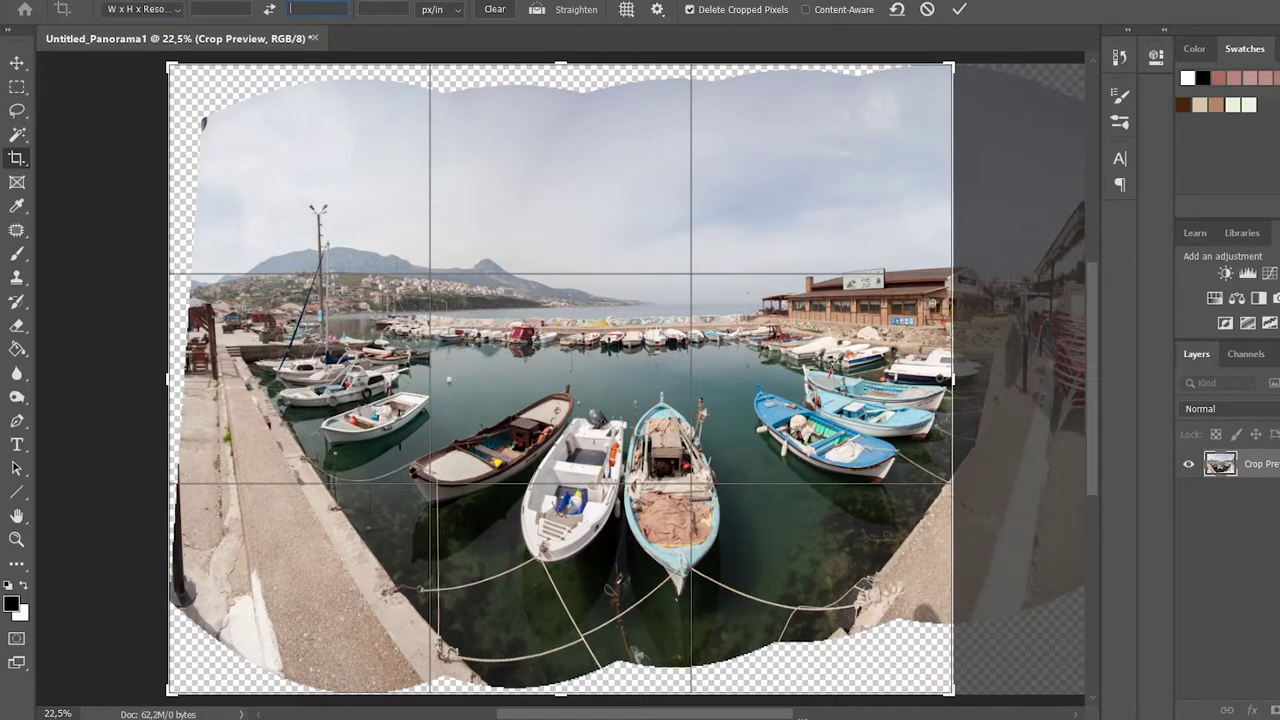
left_click(802, 716)
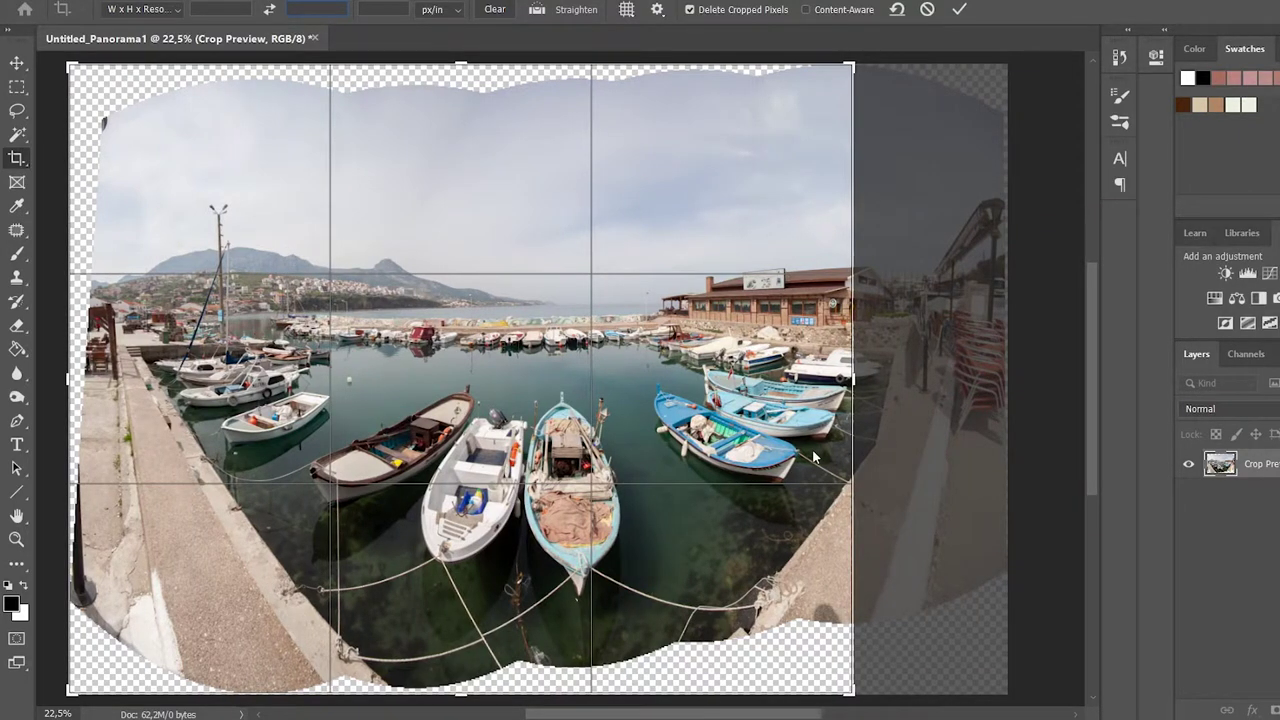
Step: Set the crop's right edge near the panorama edge and lower its top below the sky gaps
scroll(830, 430, "right", 1)
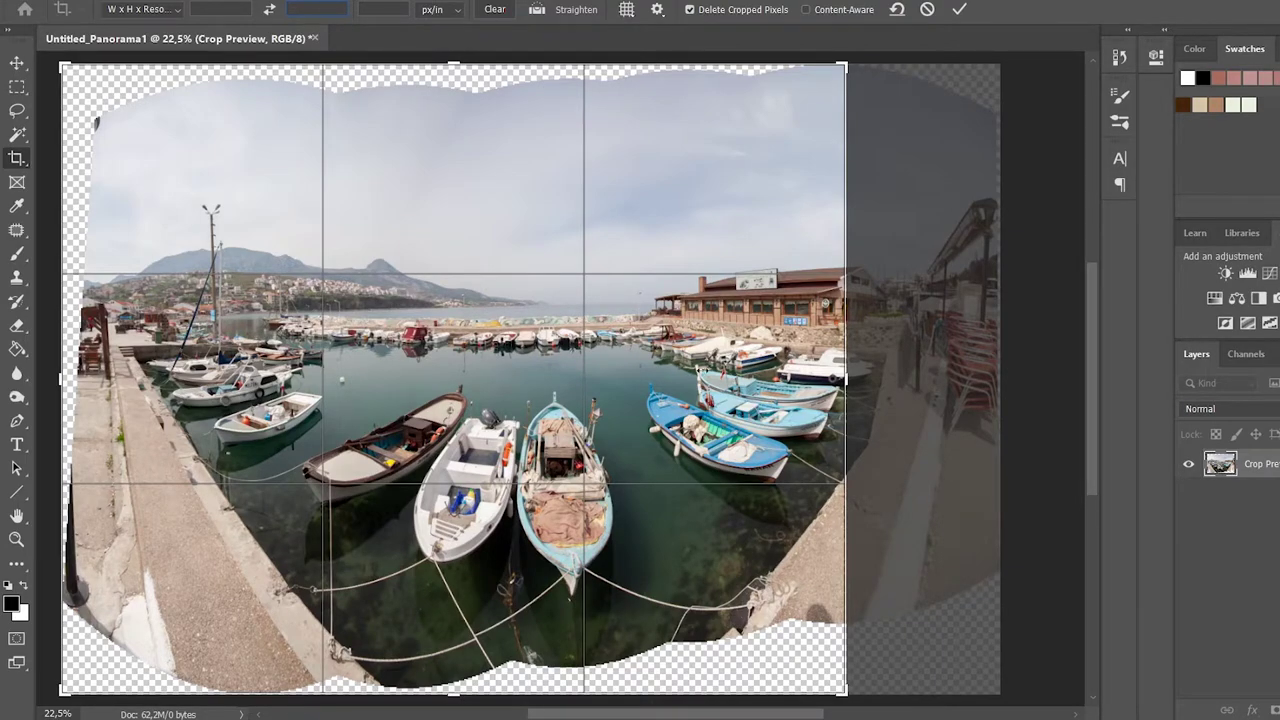
left_click_drag(845, 378, 1000, 379)
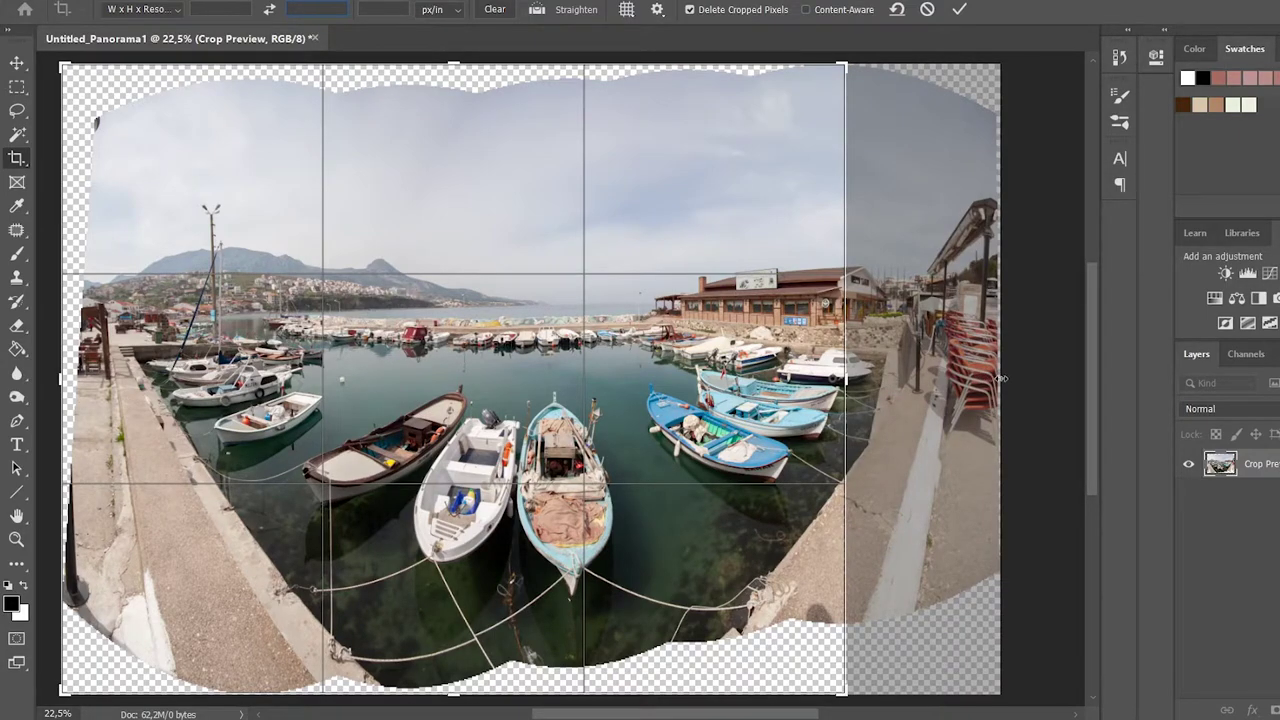
left_click_drag(1001, 378, 1001, 378)
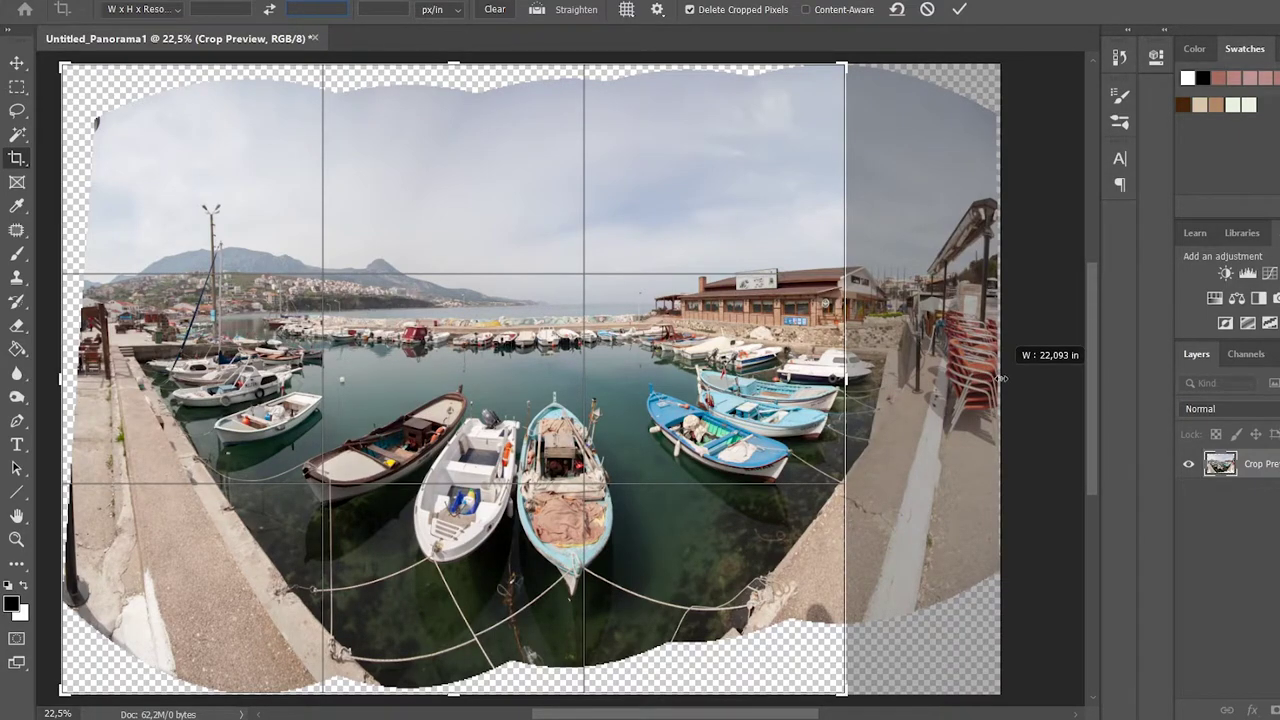
mouse_move(1001, 378)
left_mouse_down()
mouse_move(893, 390)
mouse_move(926, 397)
left_mouse_up()
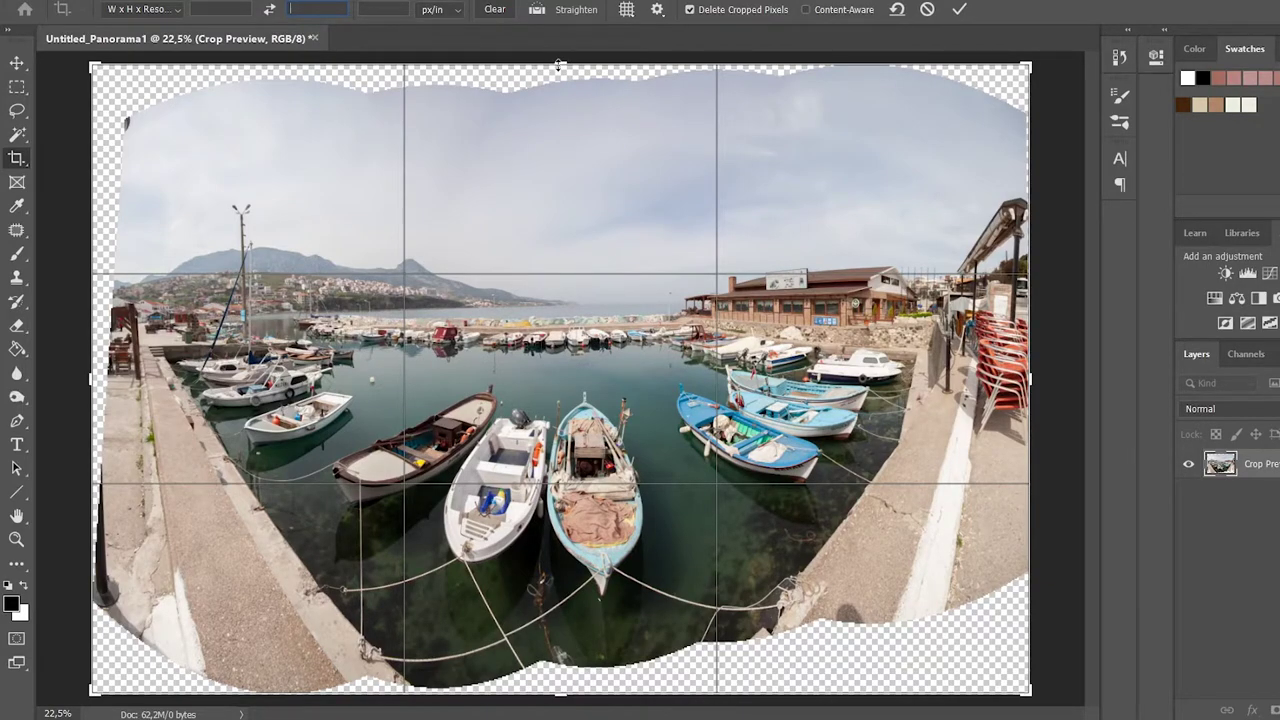
mouse_move(558, 100)
left_mouse_down()
mouse_move(558, 128)
mouse_move(558, 104)
left_mouse_up()
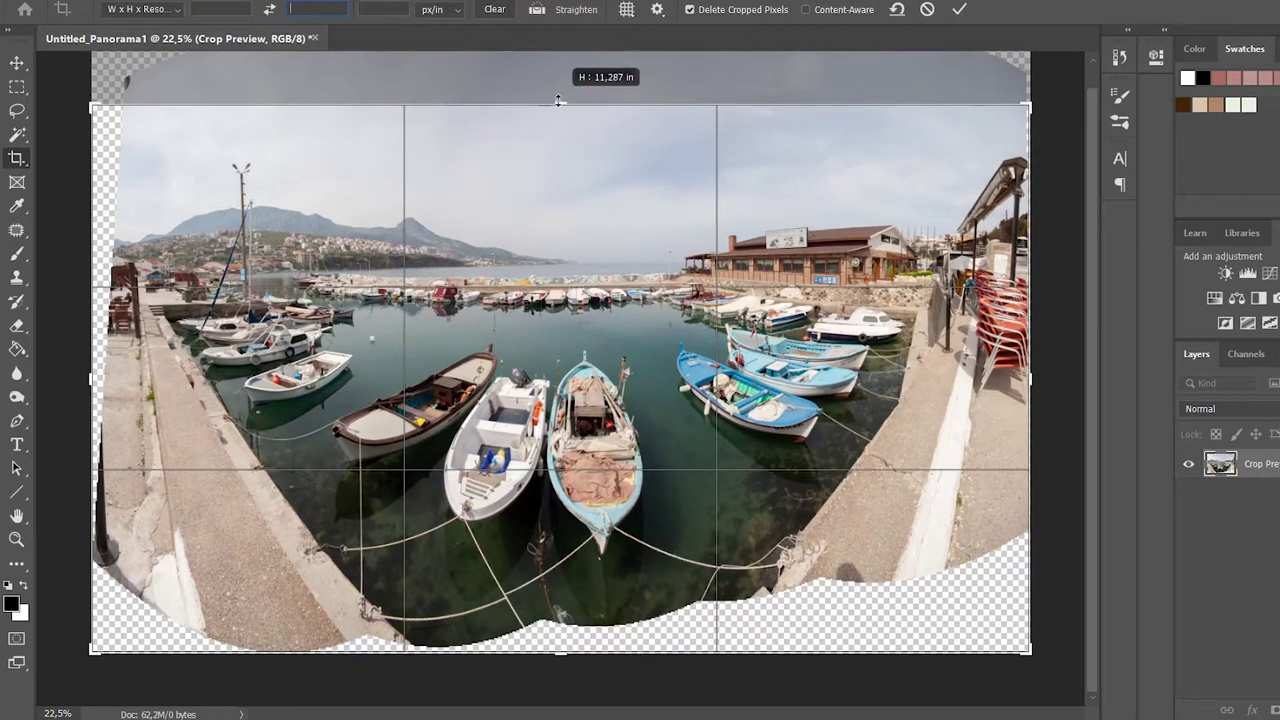
left_click_drag(558, 104, 561, 111)
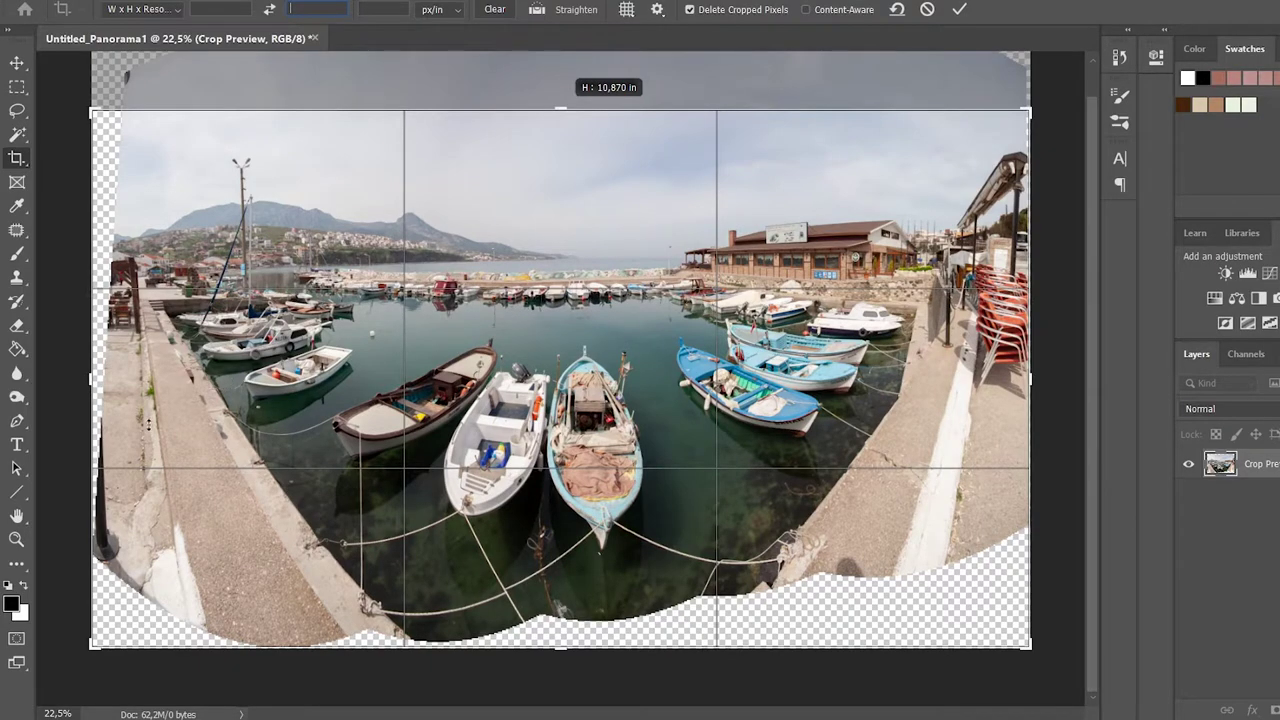
Step: Pull the crop's left, bottom and right edges inward to exclude the transparent gaps
left_click_drag(100, 382, 114, 377)
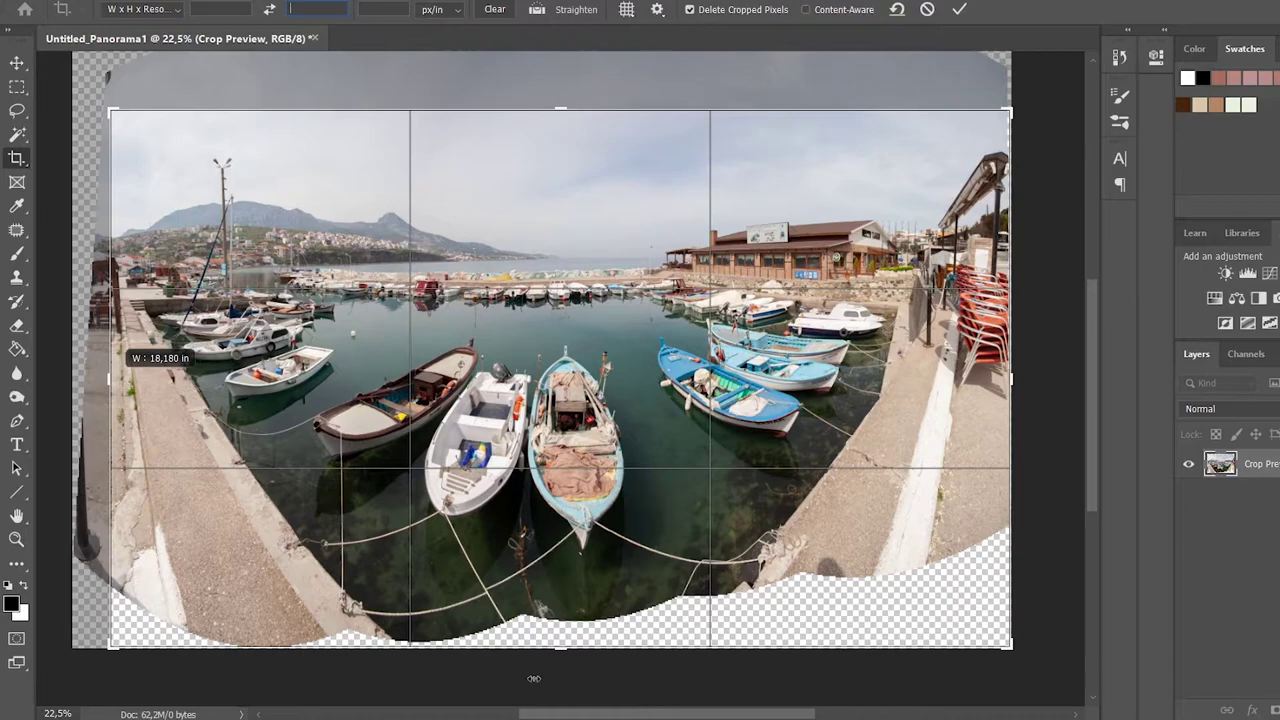
left_click_drag(561, 650, 561, 604)
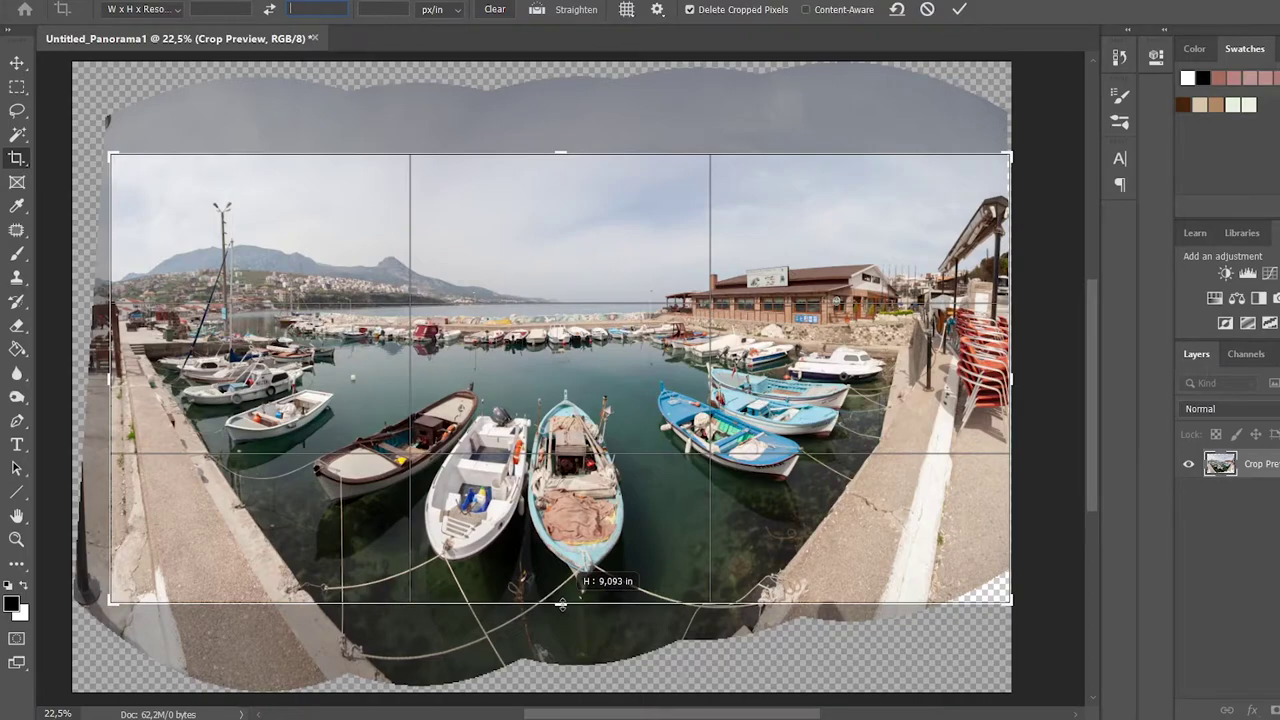
left_click_drag(561, 604, 561, 605)
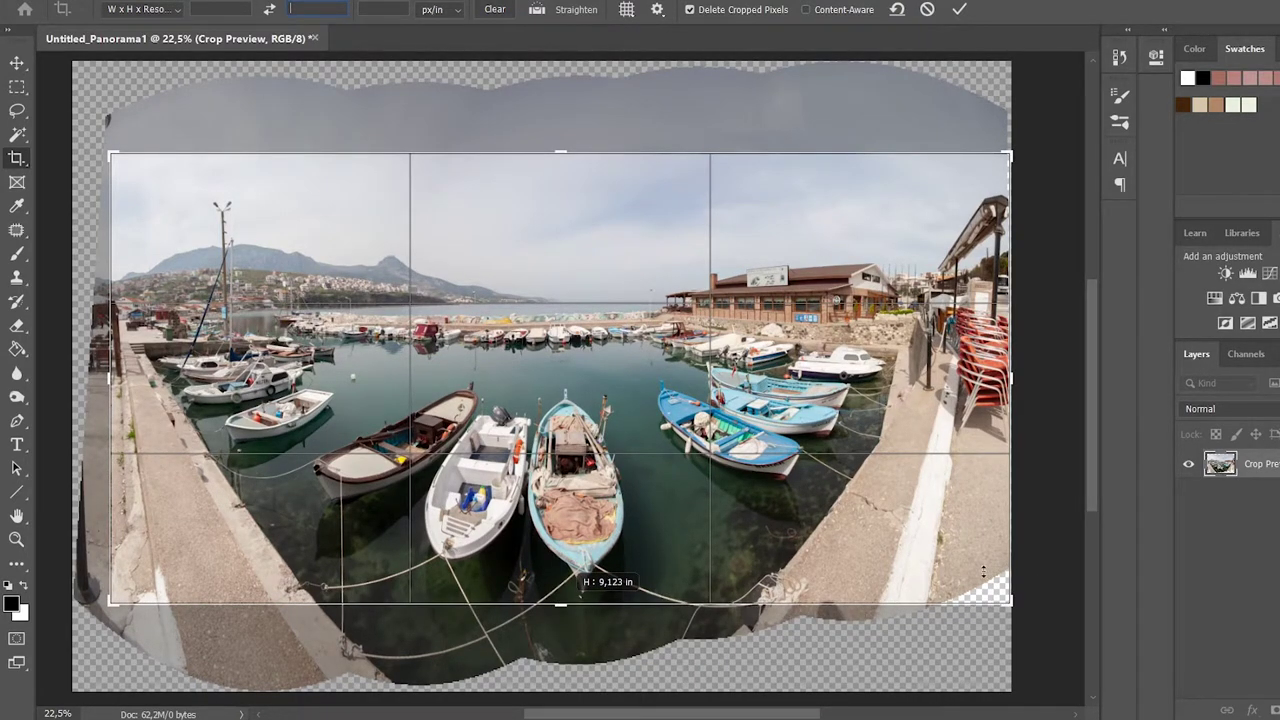
left_click_drag(962, 597, 962, 592)
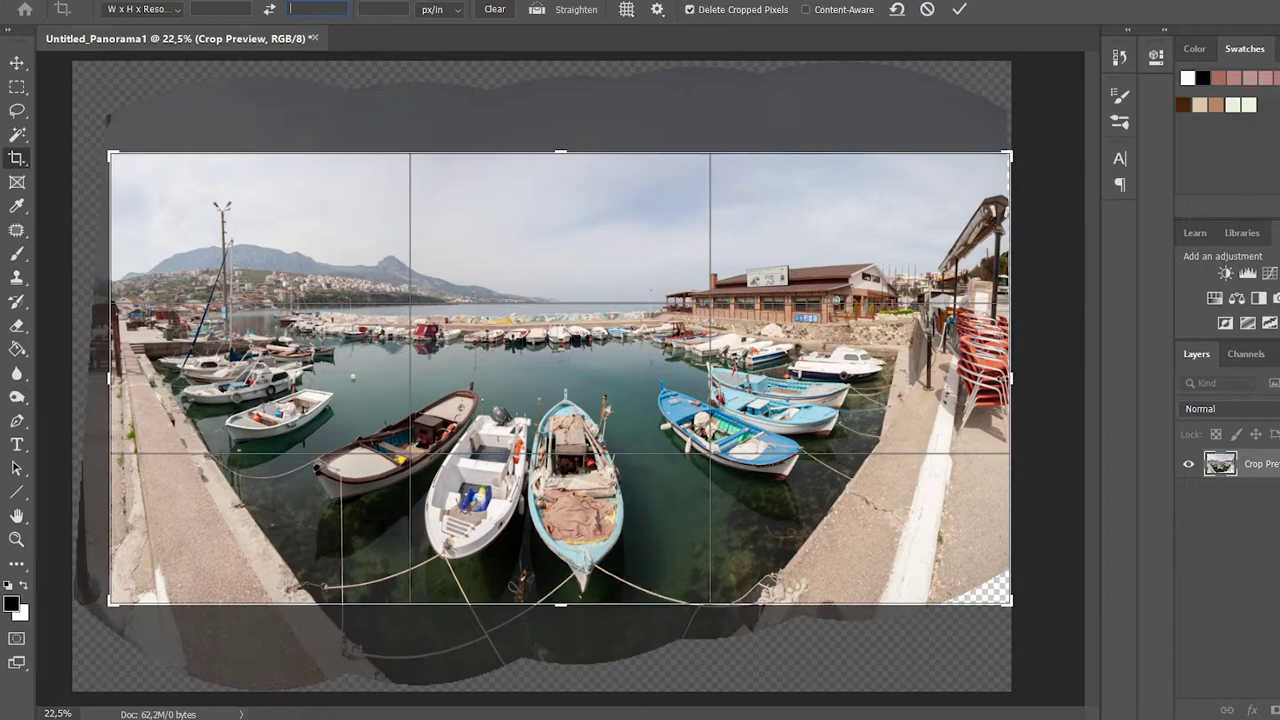
left_click_drag(1008, 378, 983, 376)
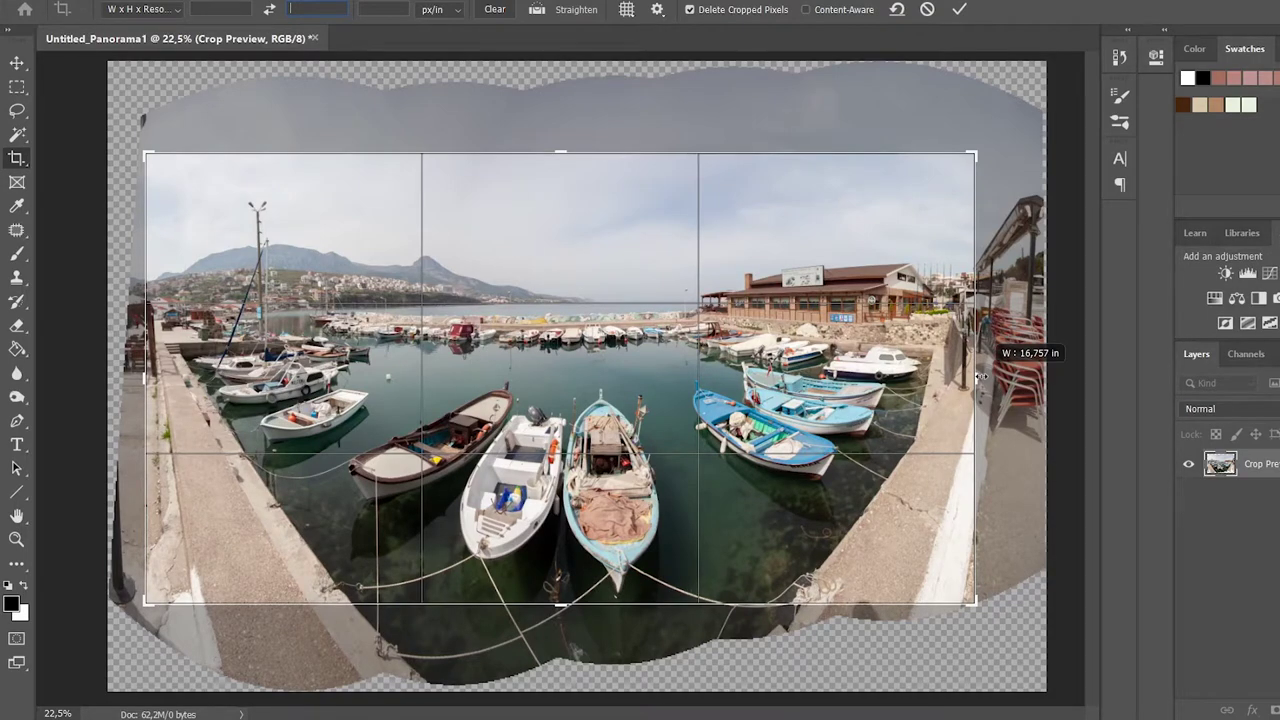
left_click_drag(982, 376, 1018, 374)
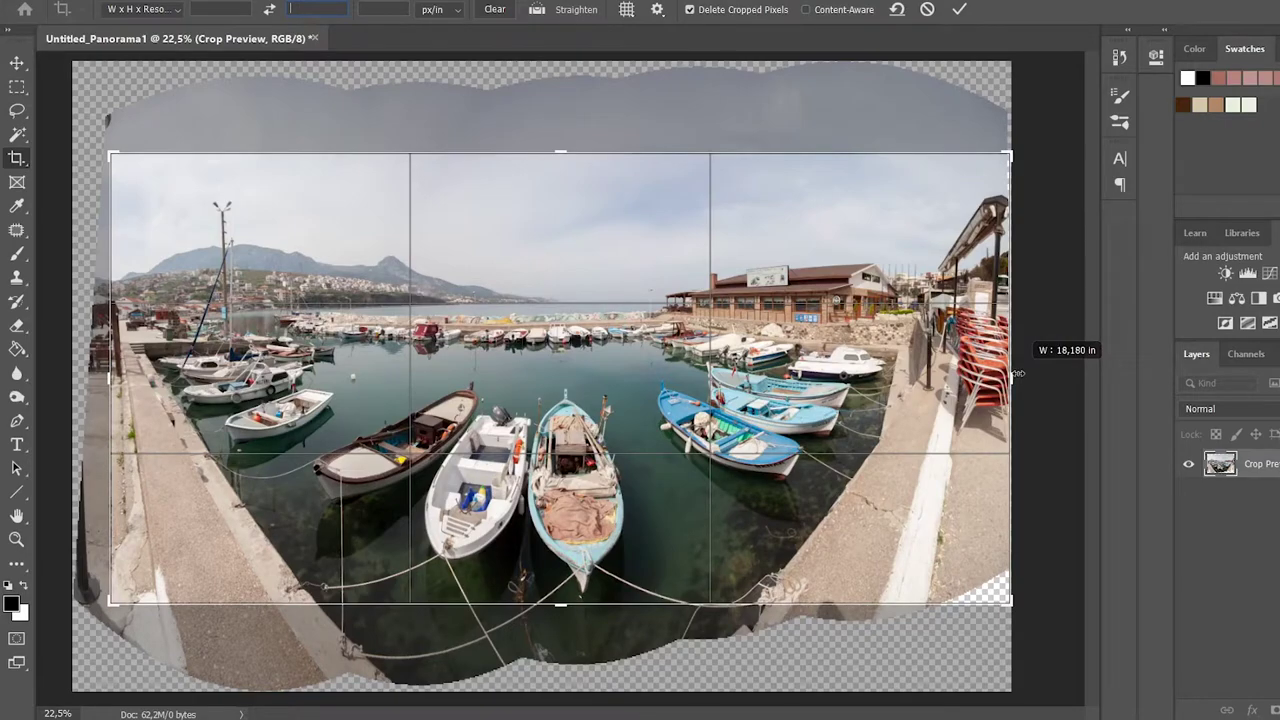
left_click_drag(1017, 374, 980, 377)
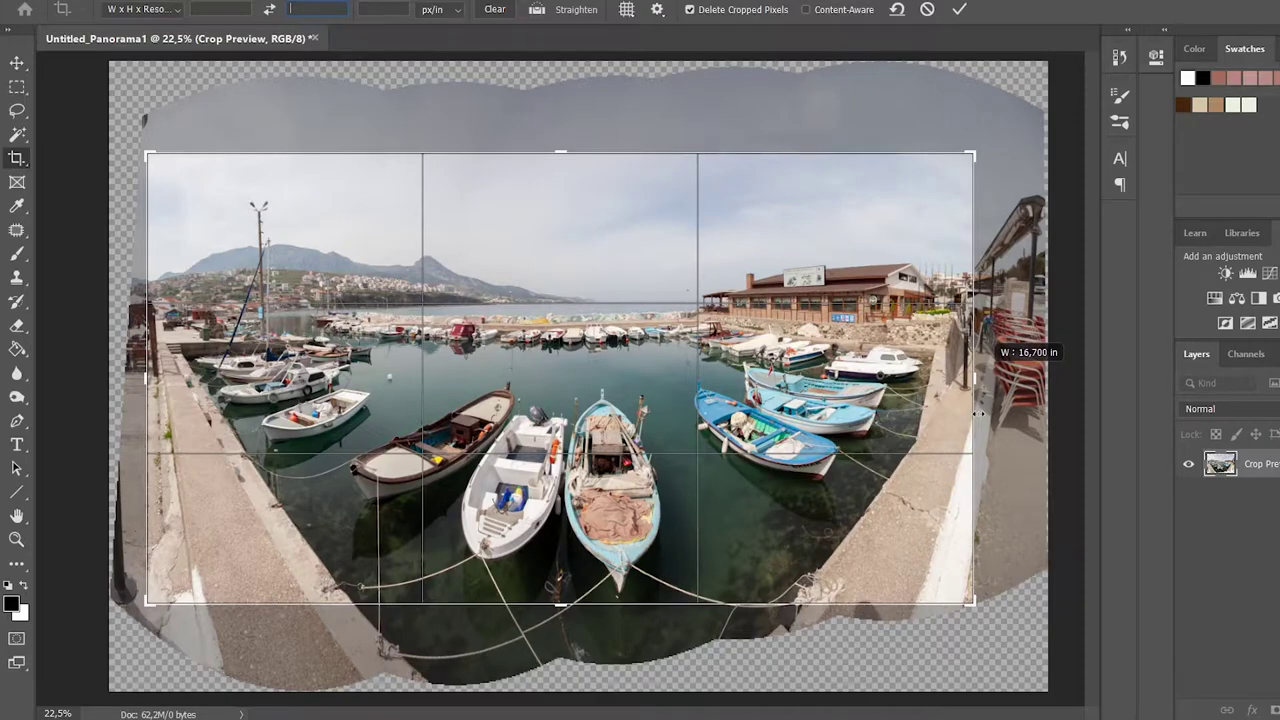
left_click_drag(979, 413, 979, 413)
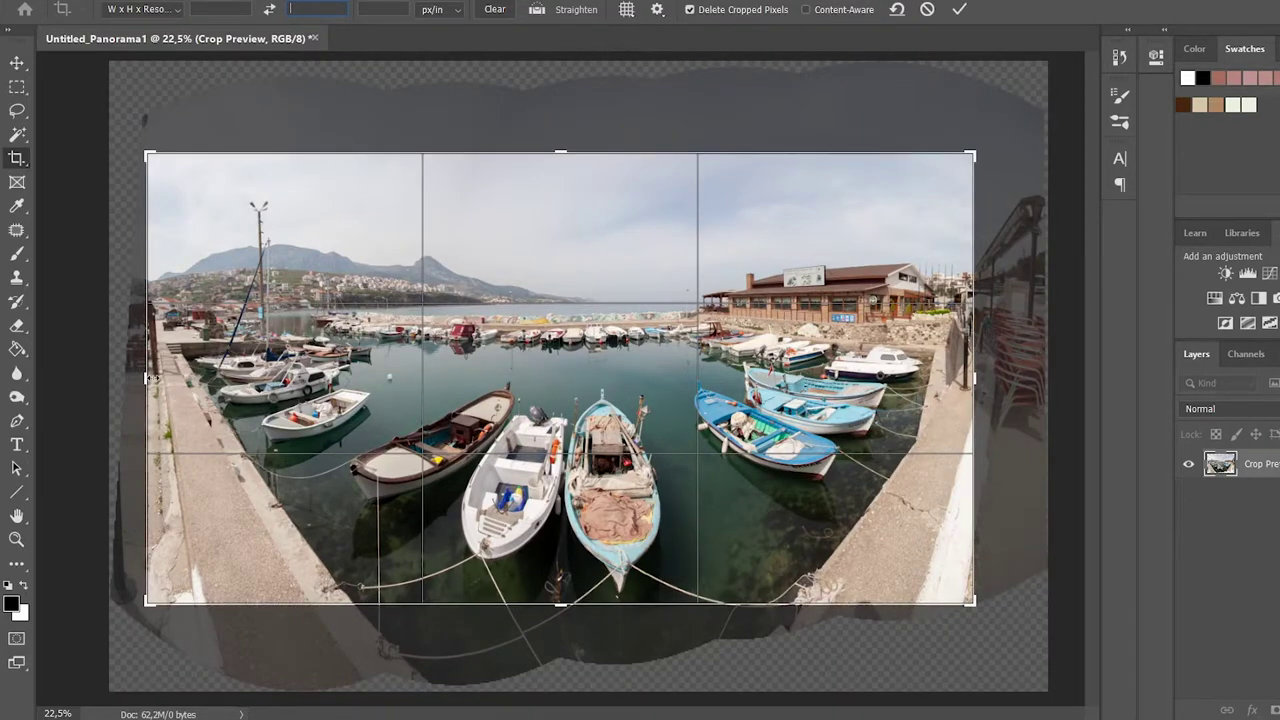
left_click_drag(147, 378, 151, 378)
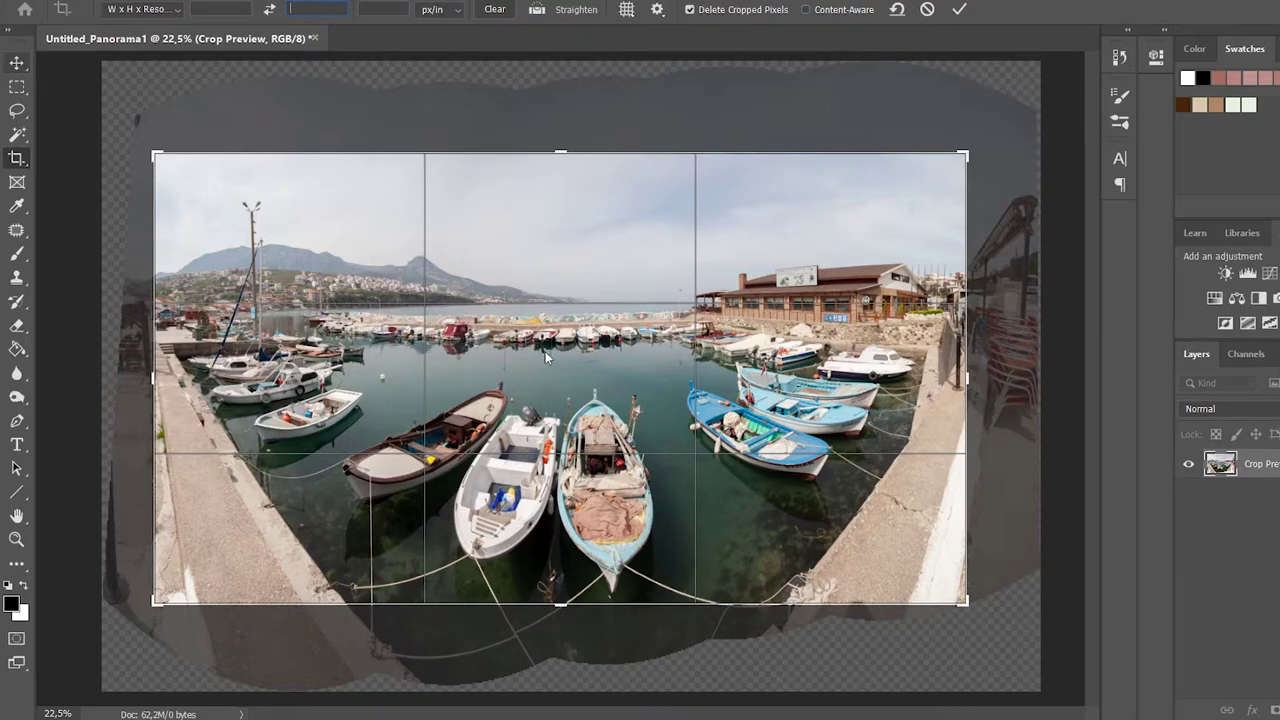
Step: Commit the crop, leaving a clean rectangular panorama with no transparent edges
key("Return")
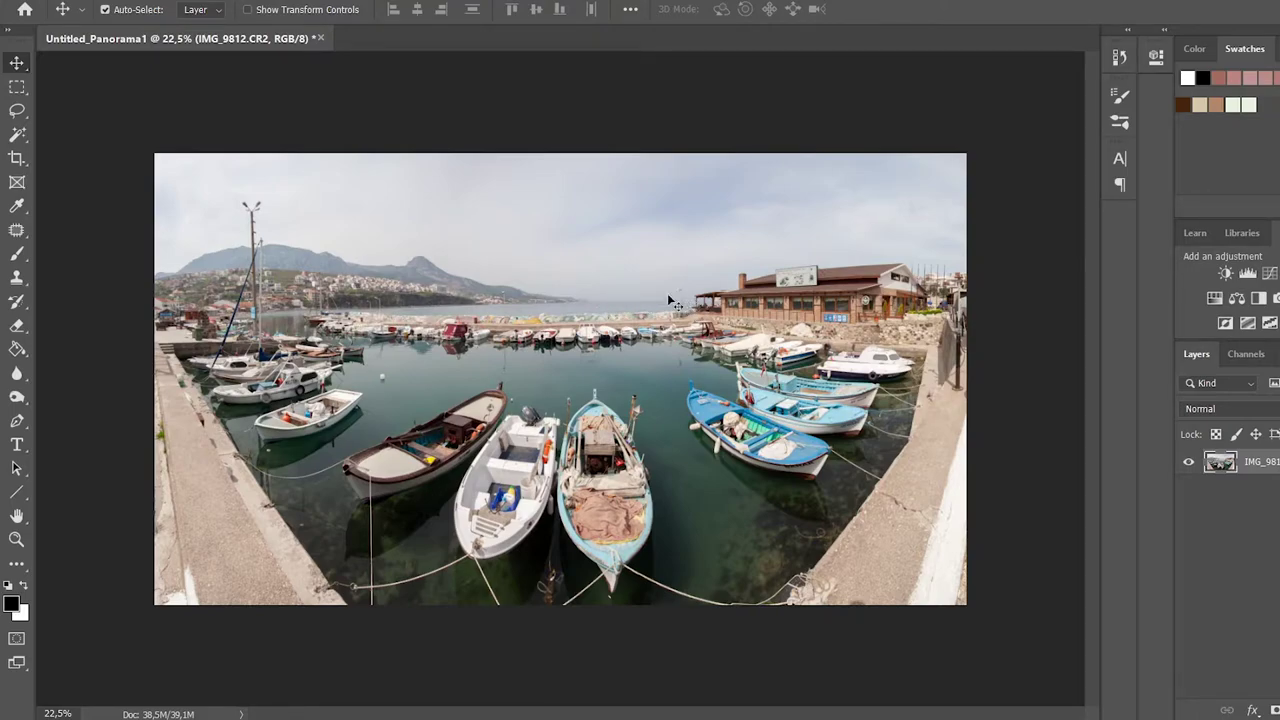
key("z")
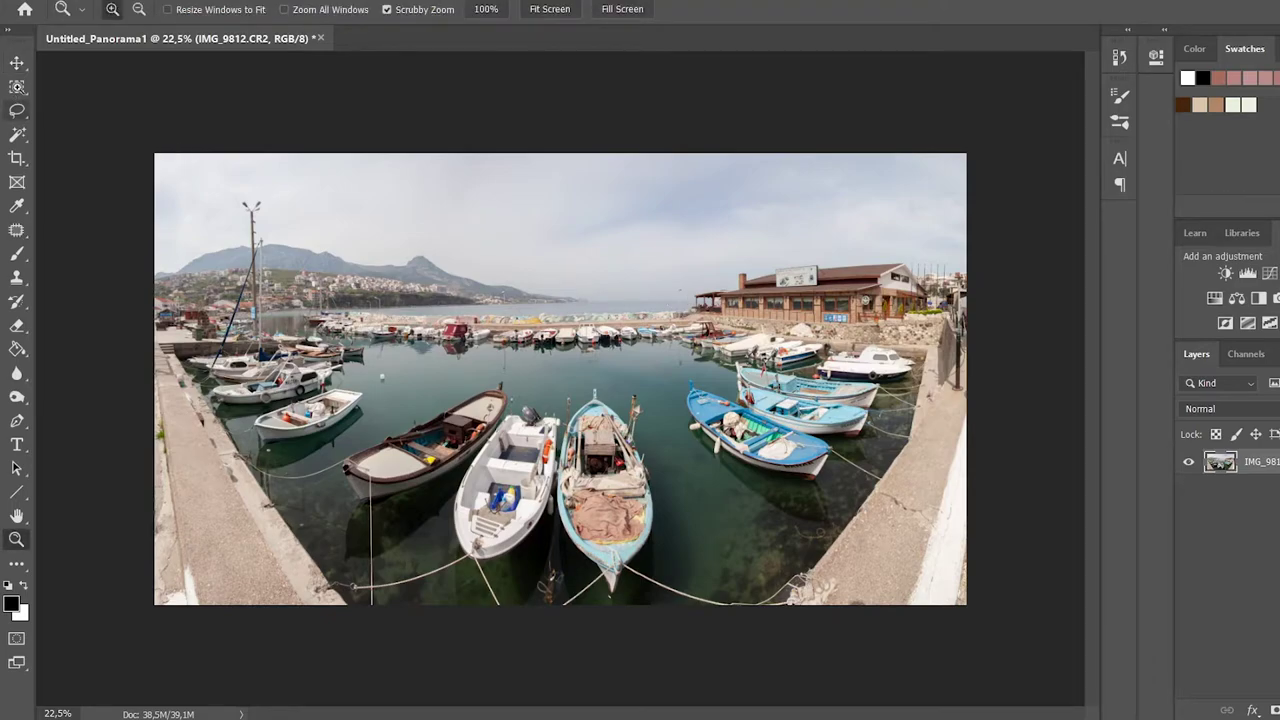
key("v")
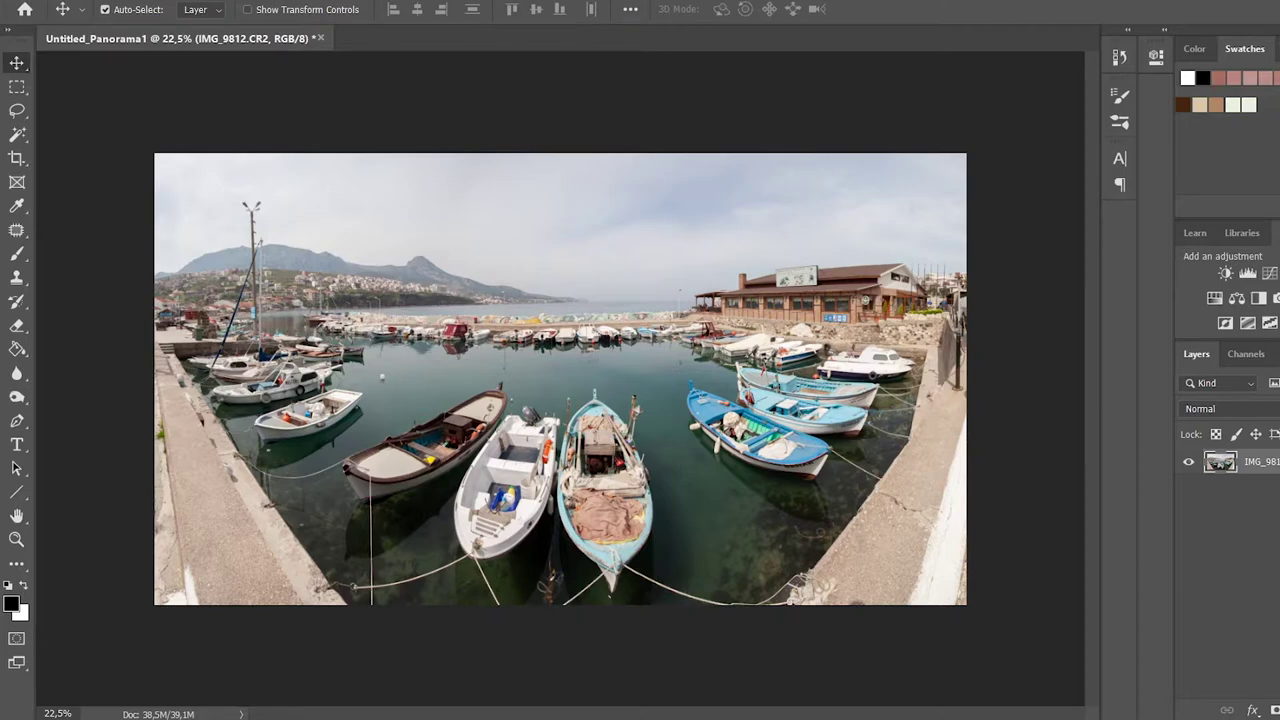
key("alt+i")
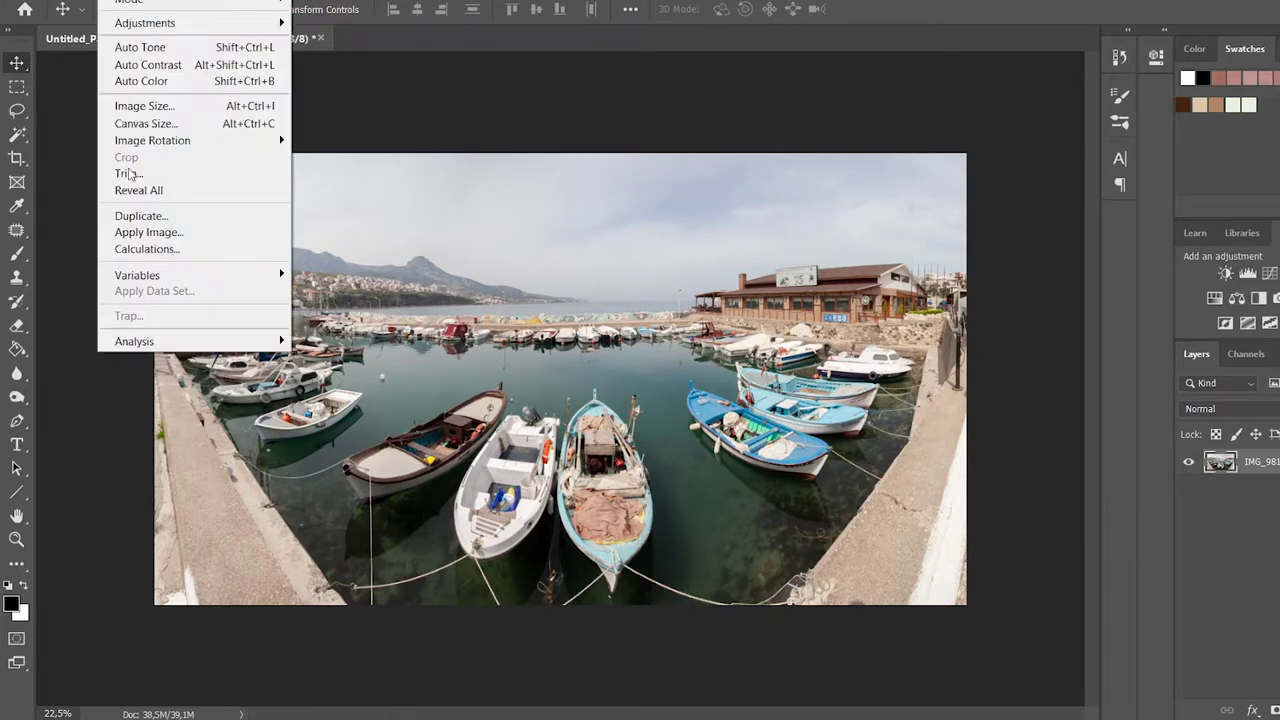
key("Escape")
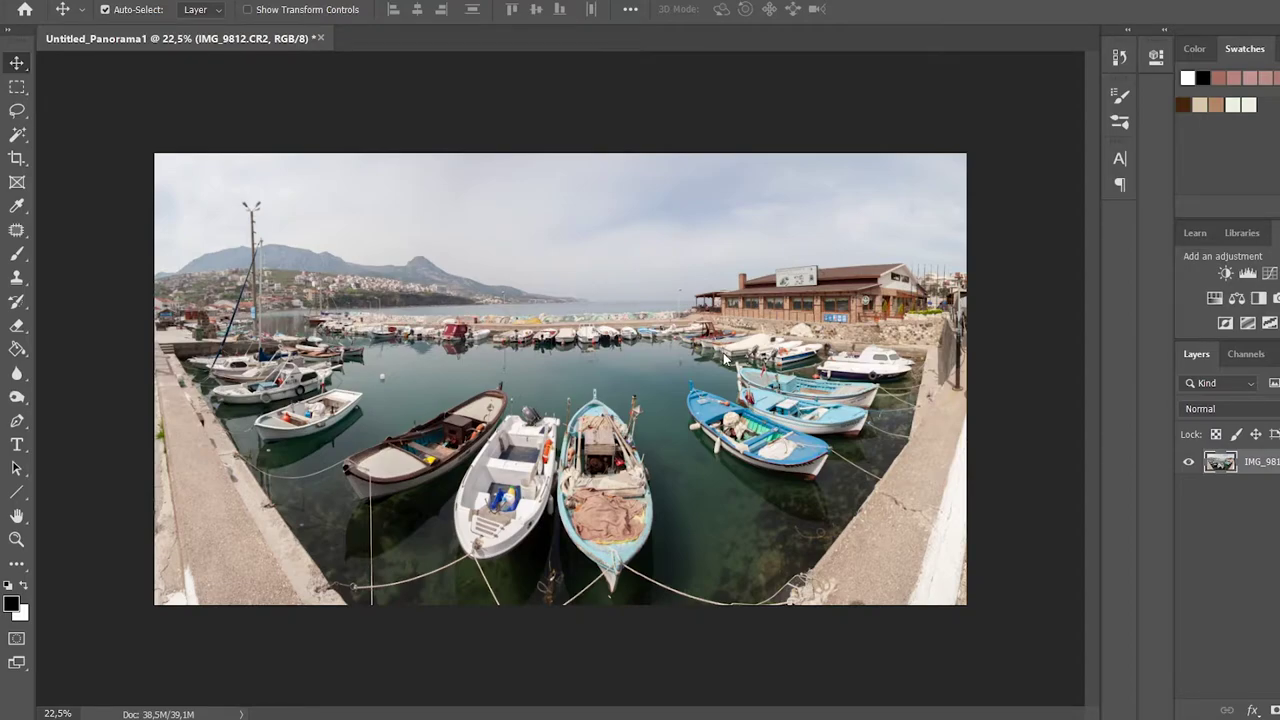
Step: Set the Image Size width to 2000 pixels, giving a 2000 × 1112 px panorama
key("ctrl+alt+i")
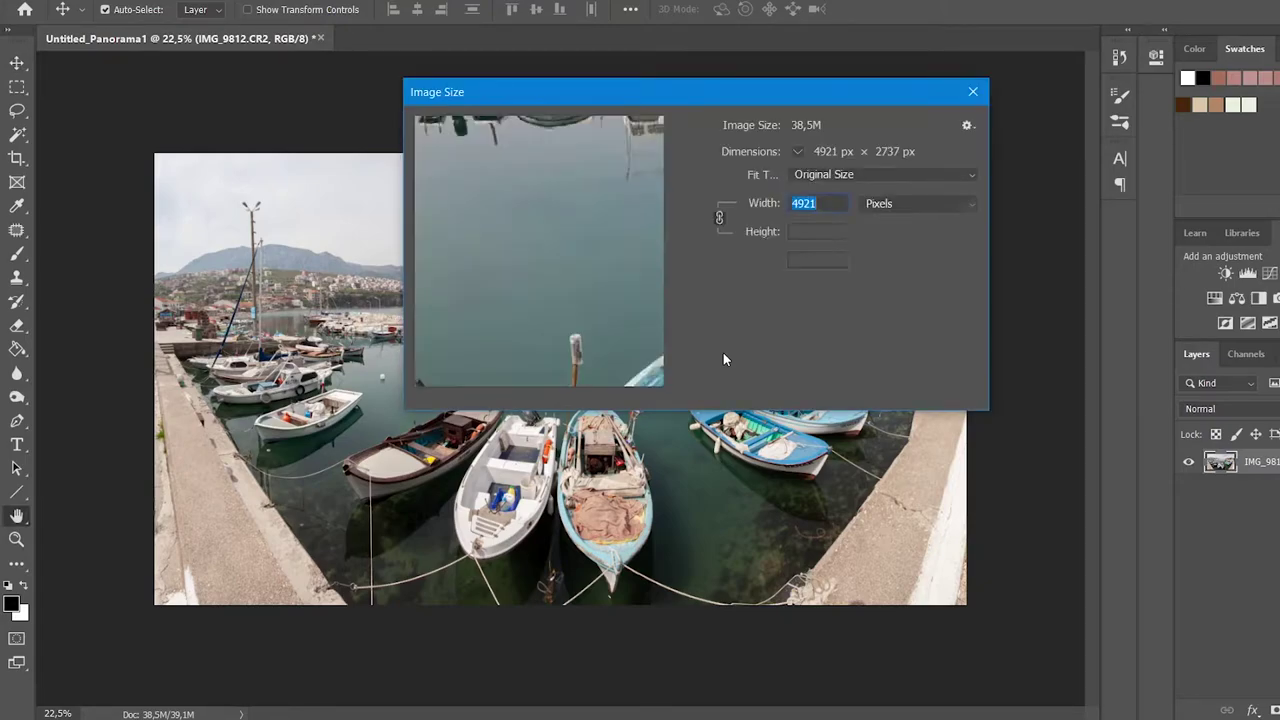
left_click(820, 203)
double_click(818, 203)
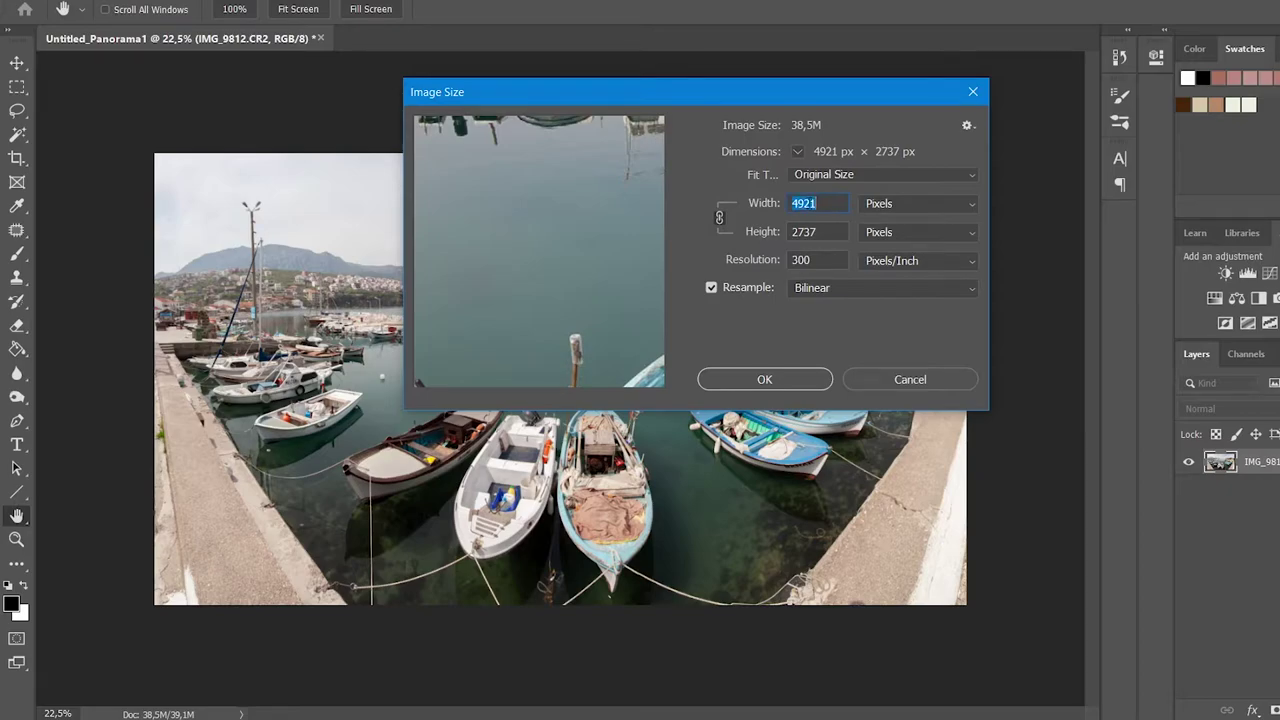
type("20")
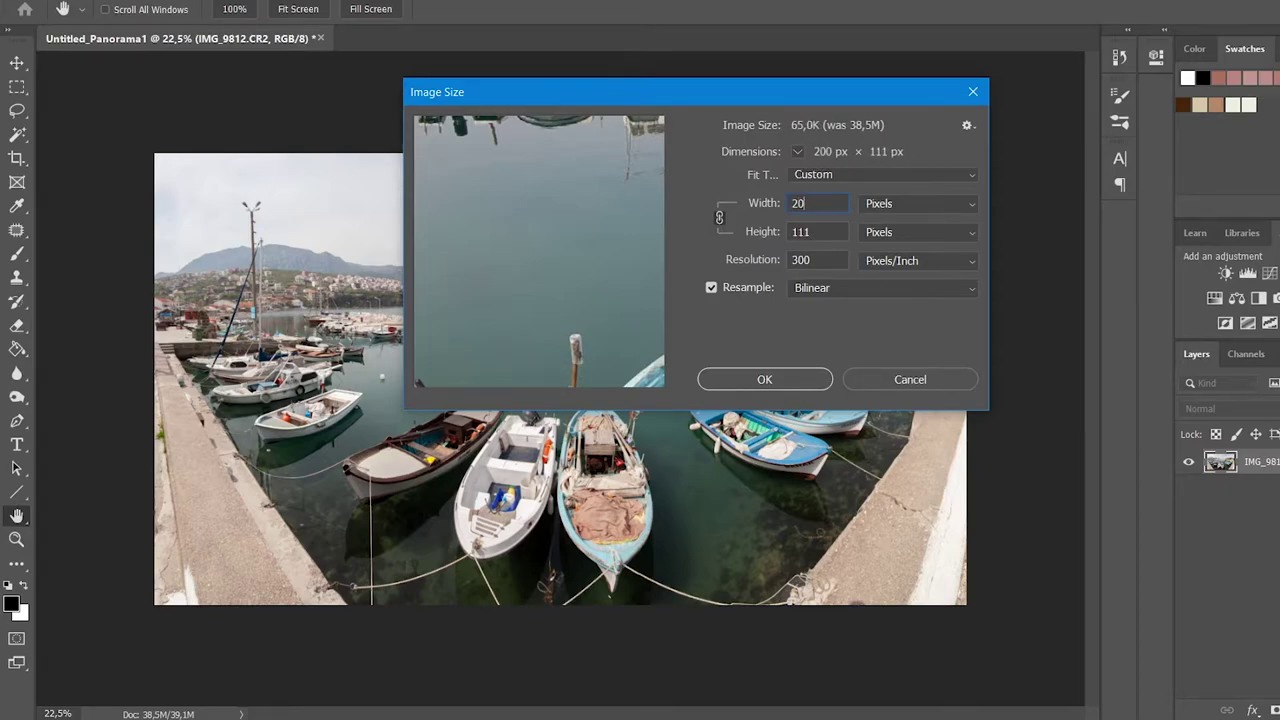
type("00")
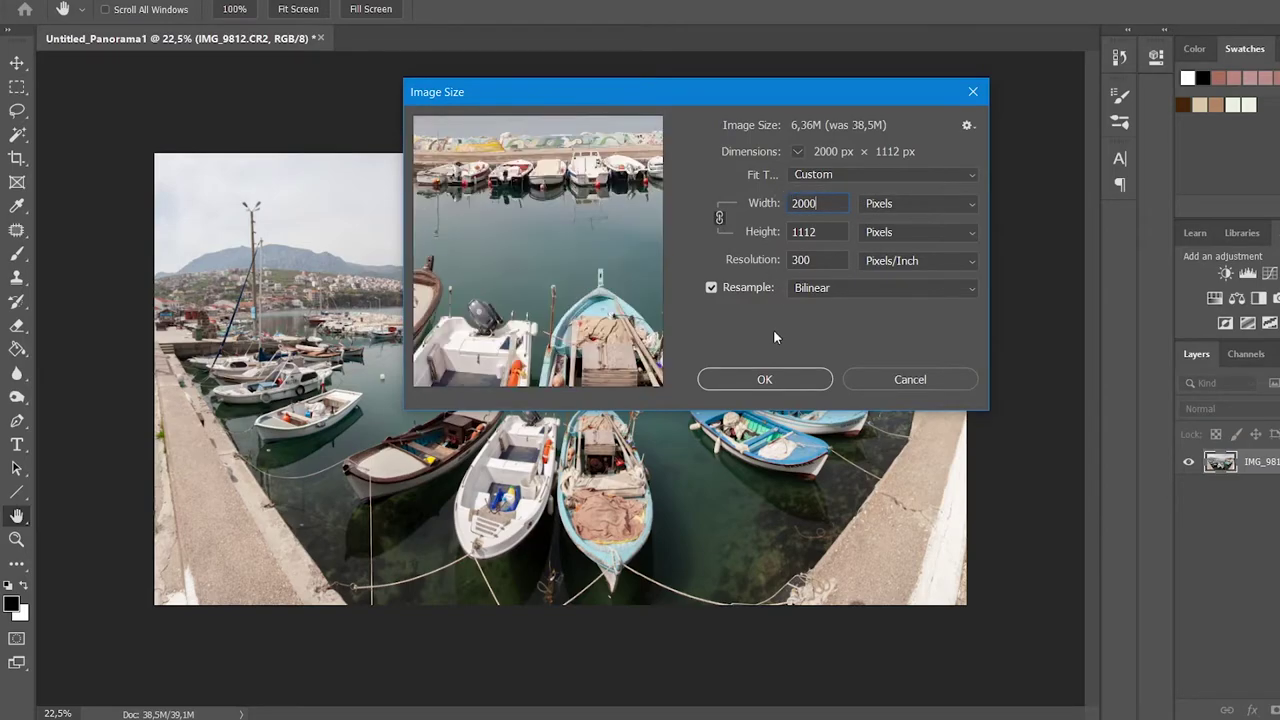
left_click(769, 379)
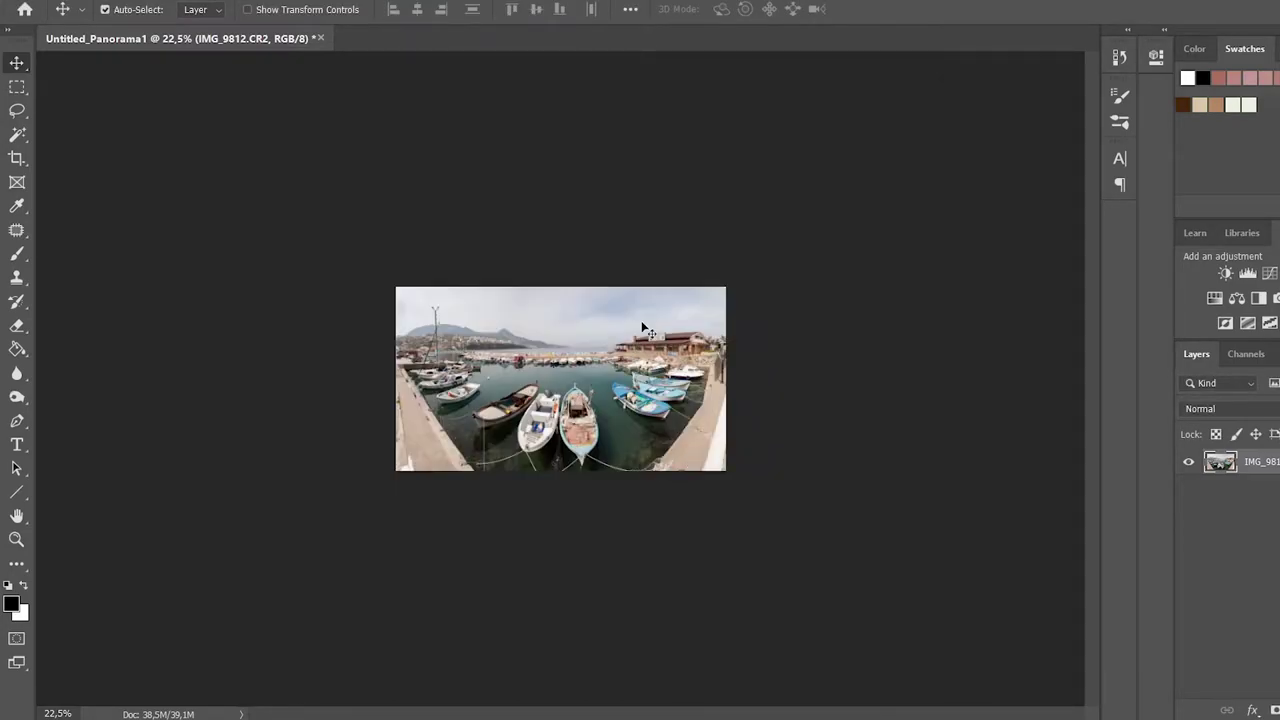
Step: Zoom in to 100%, then 200% on the blue boats
key("z")
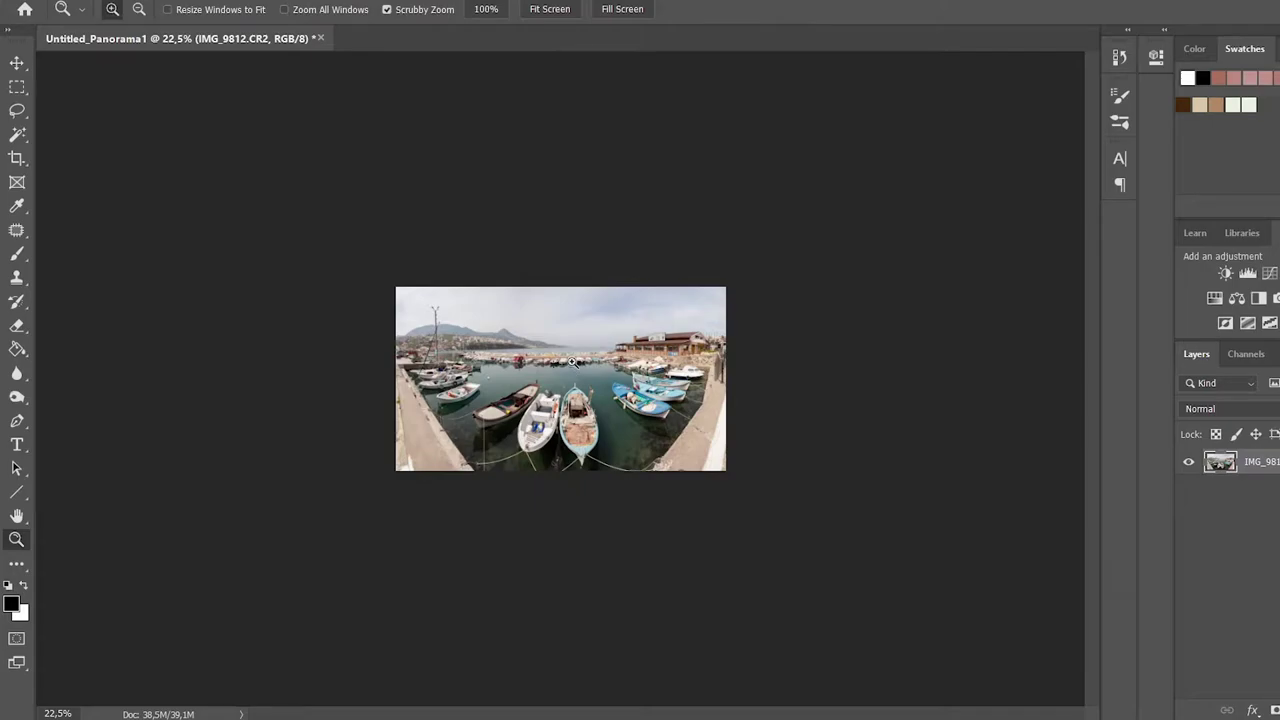
left_click(572, 362)
left_click(572, 362)
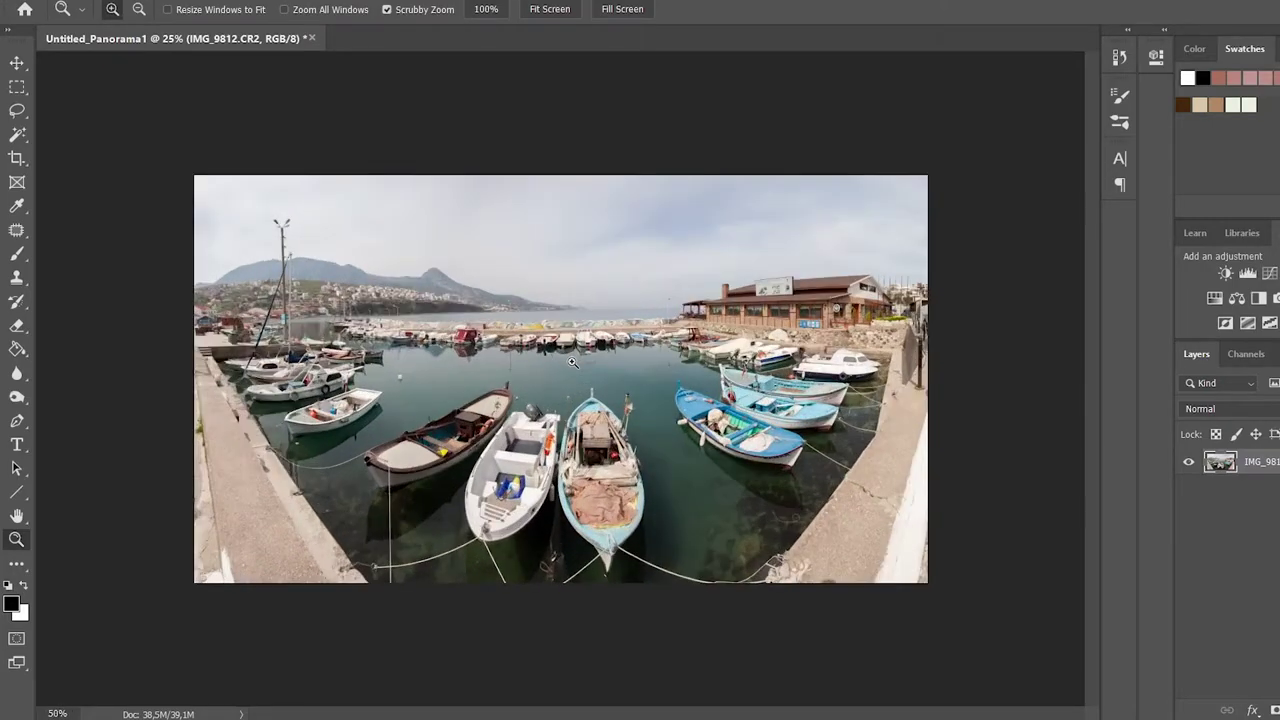
left_click(572, 362)
left_click(572, 362)
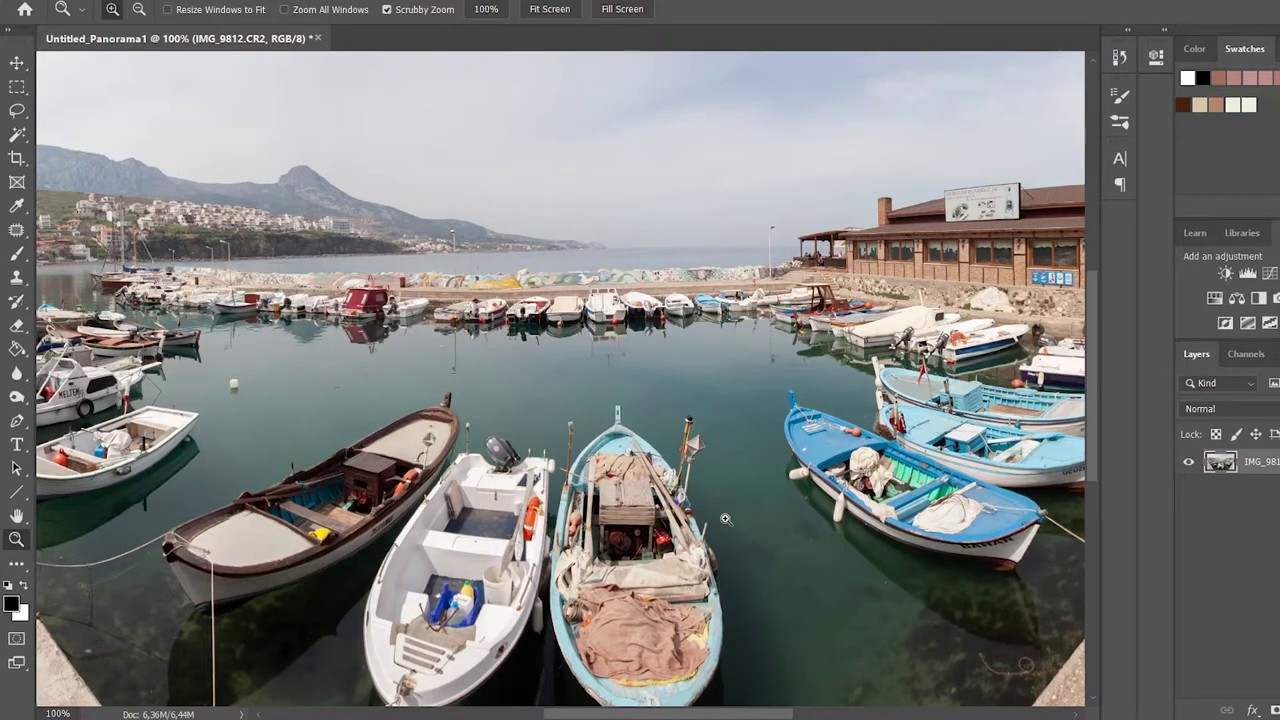
left_click(803, 512)
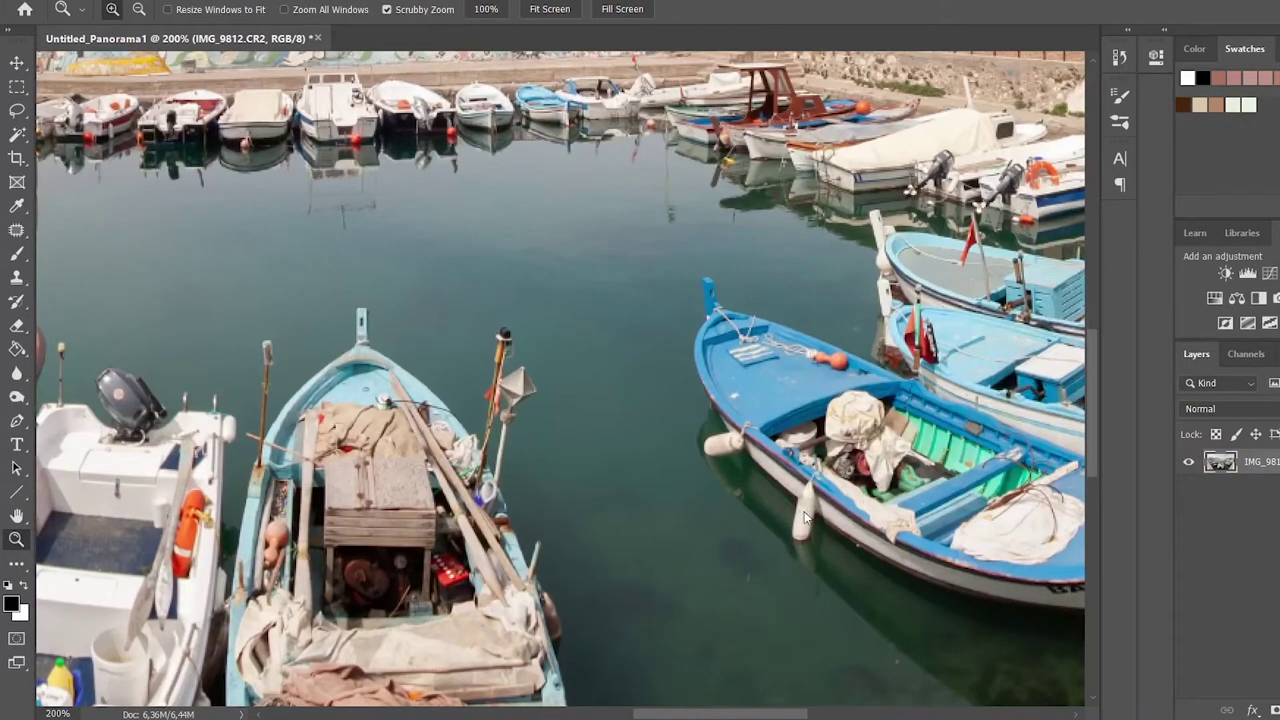
Step: Fit the whole panorama on screen and bring up a fresh crop box
right_click(804, 513)
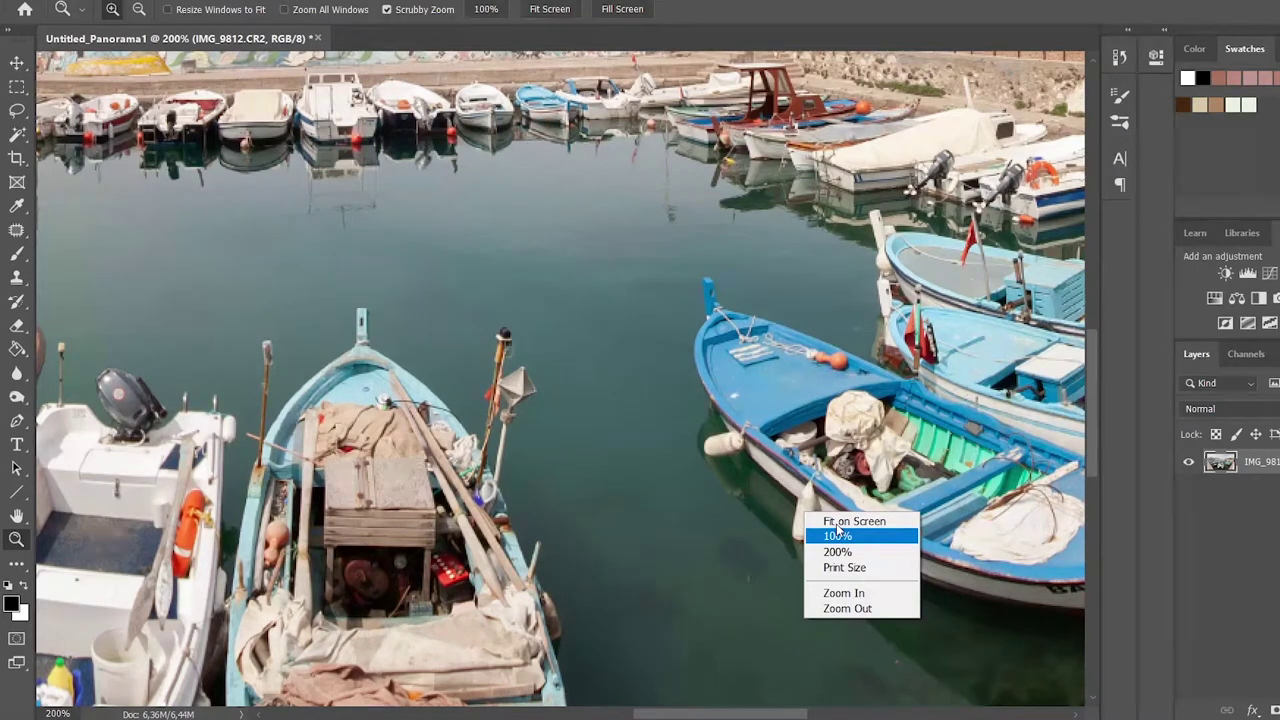
left_click(836, 523)
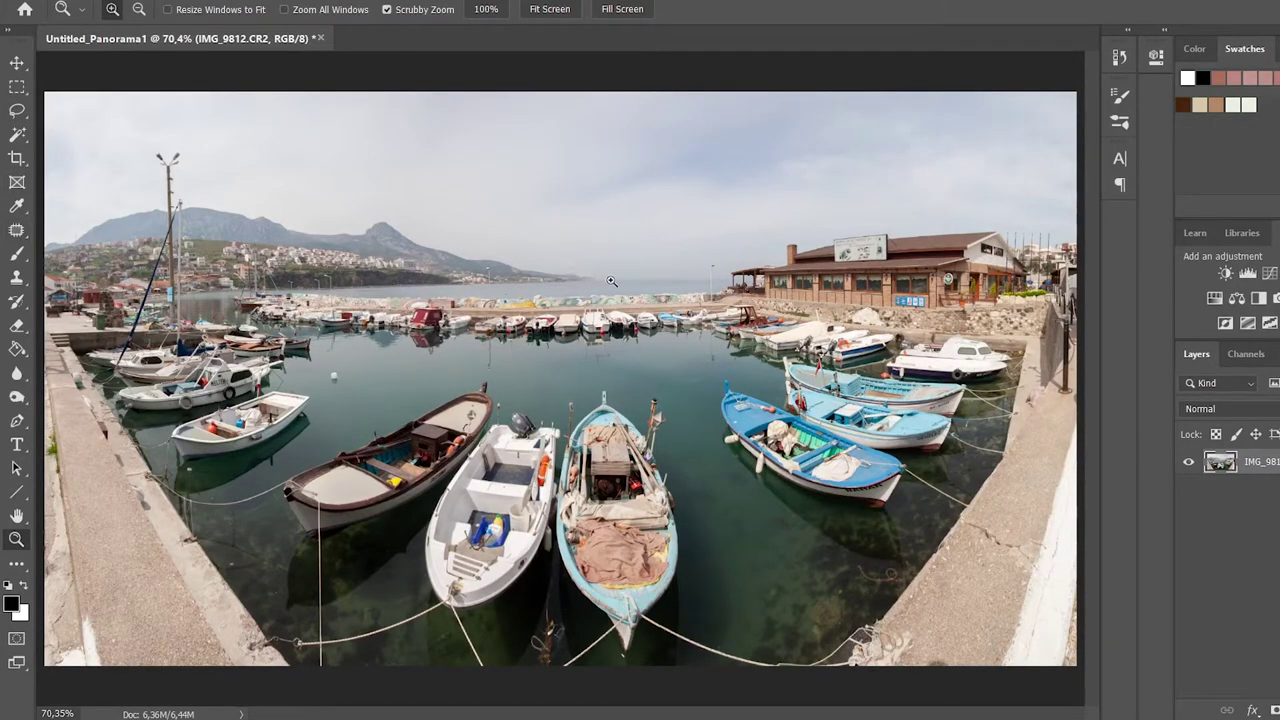
left_click(17, 158)
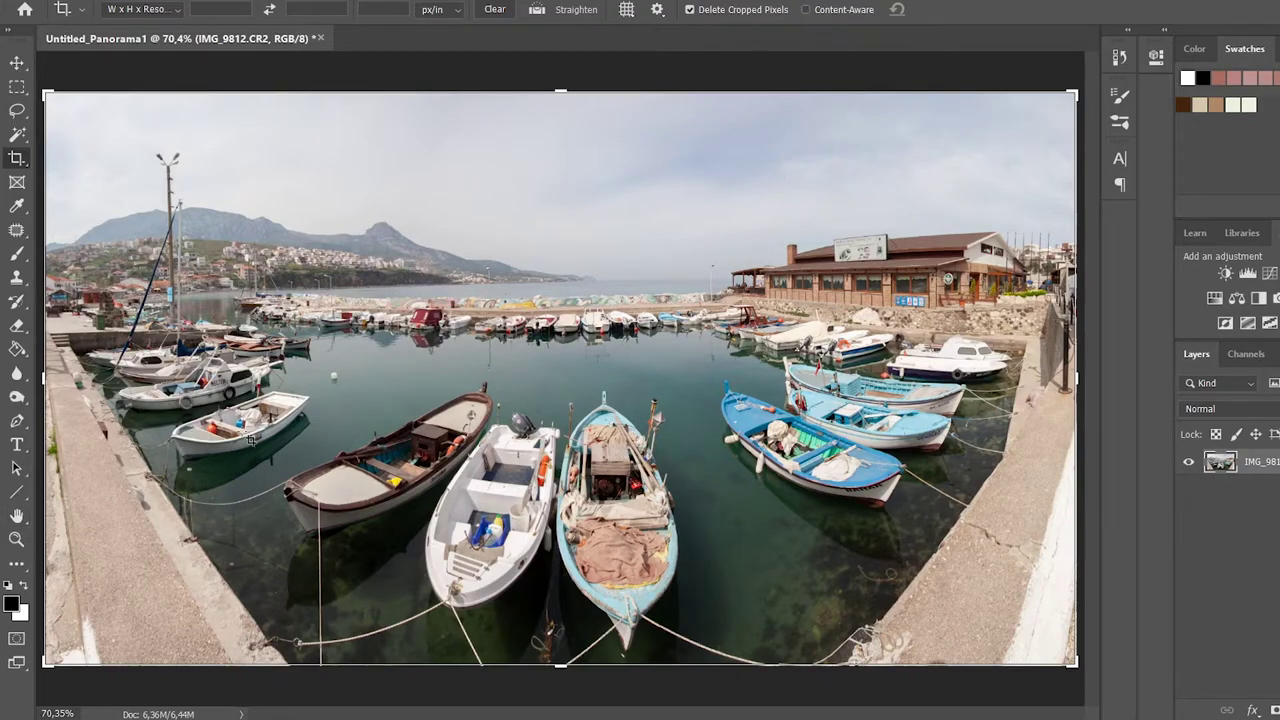
Step: Zoom out slightly to see the image edges and start a crop around the panorama
key("z")
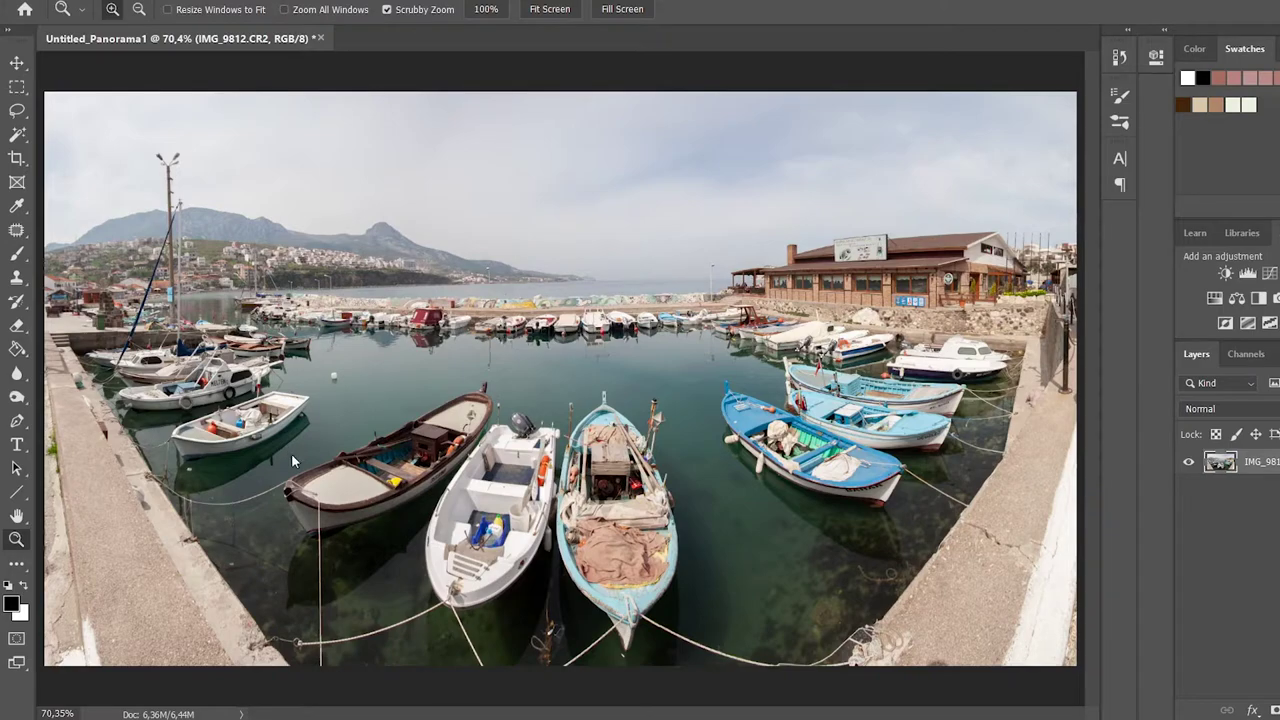
right_click(291, 453)
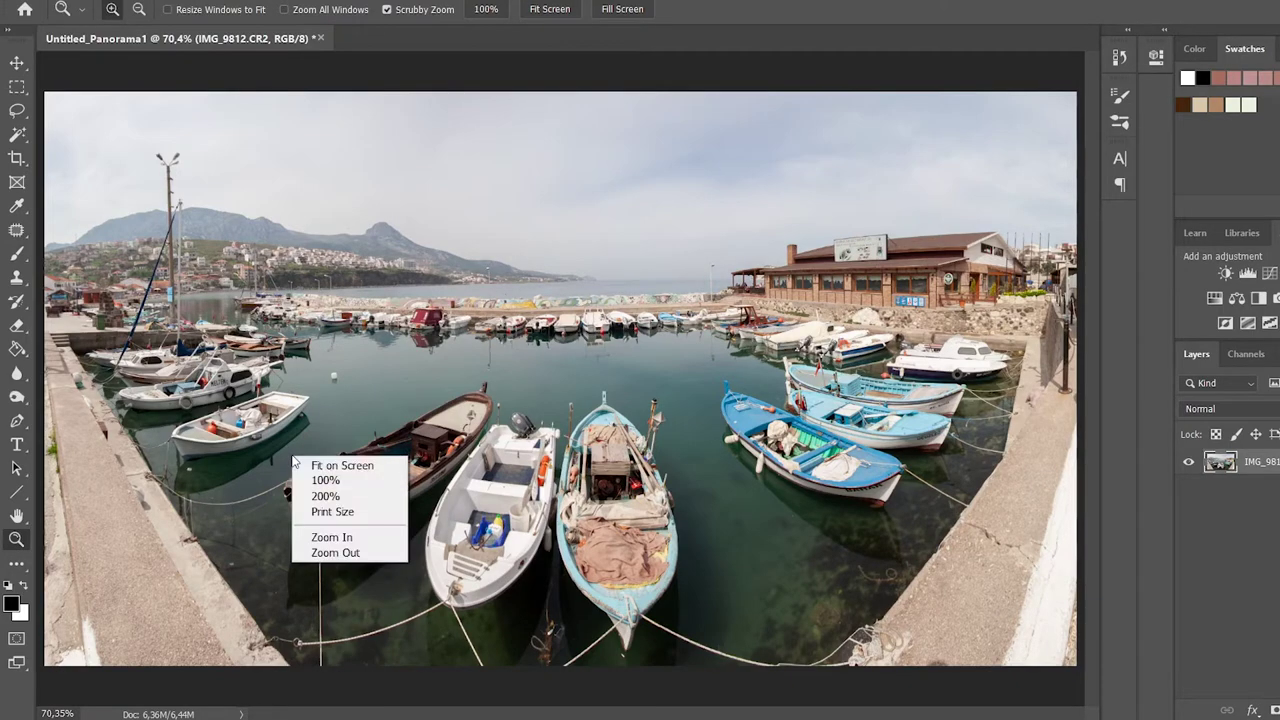
left_click(320, 553)
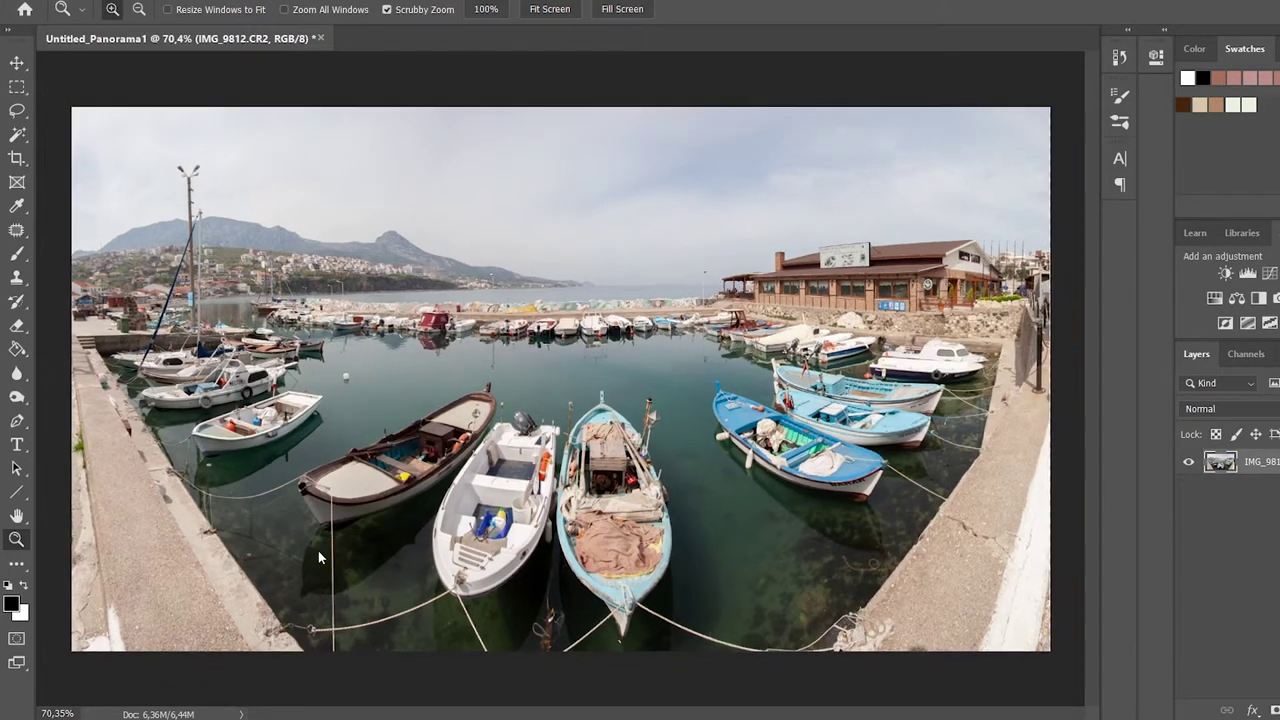
left_click(17, 158)
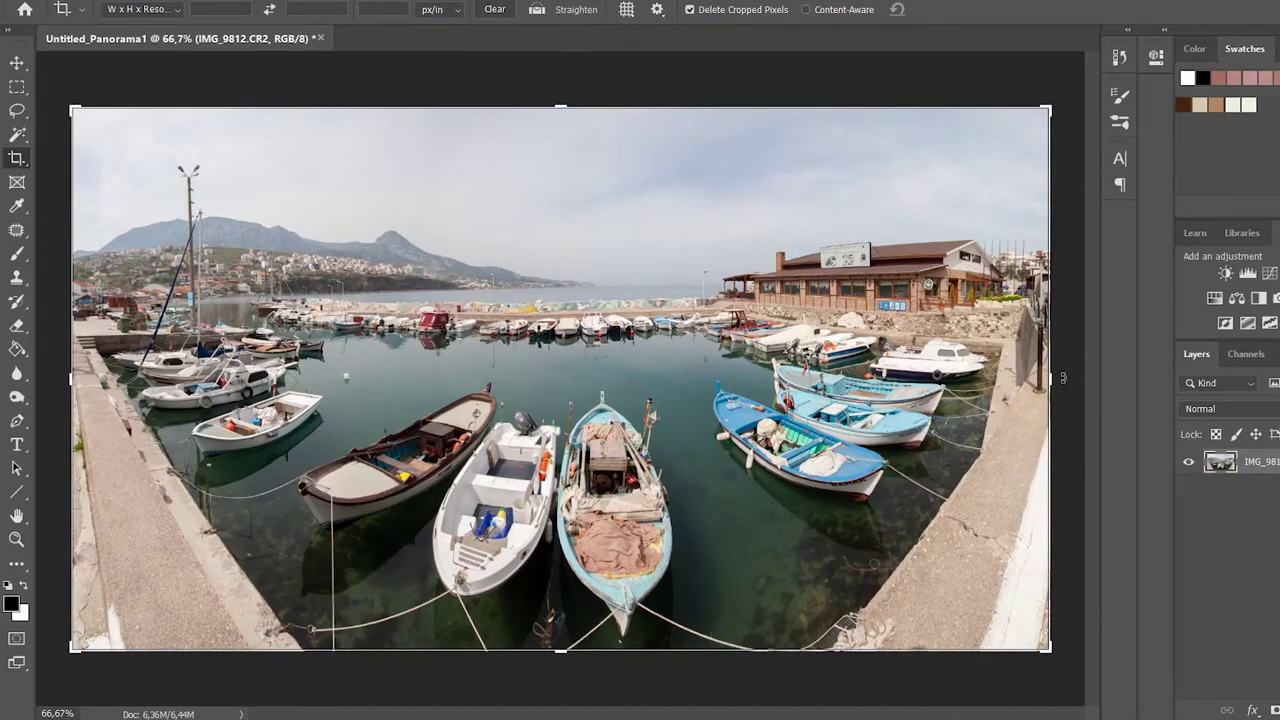
Step: Rotate the image about 0.7° to level the horizon and apply the crop
left_click_drag(1063, 378, 1063, 378)
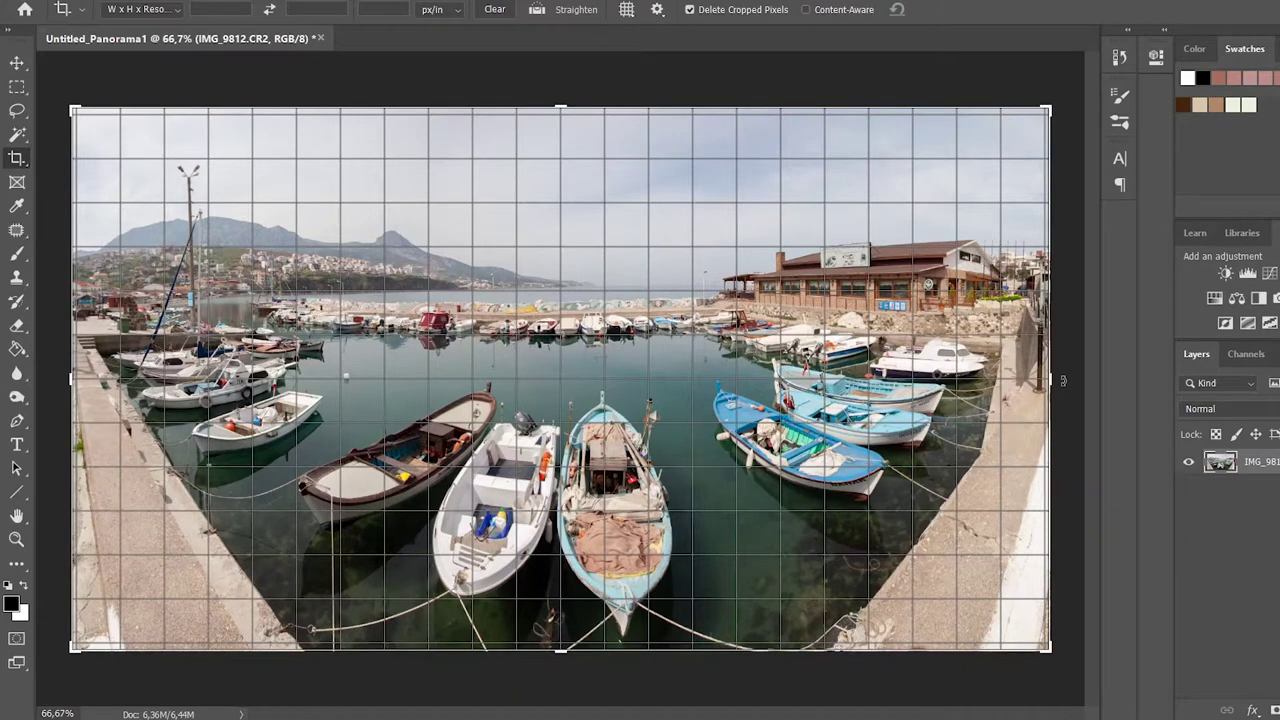
left_click_drag(1063, 380, 1063, 381)
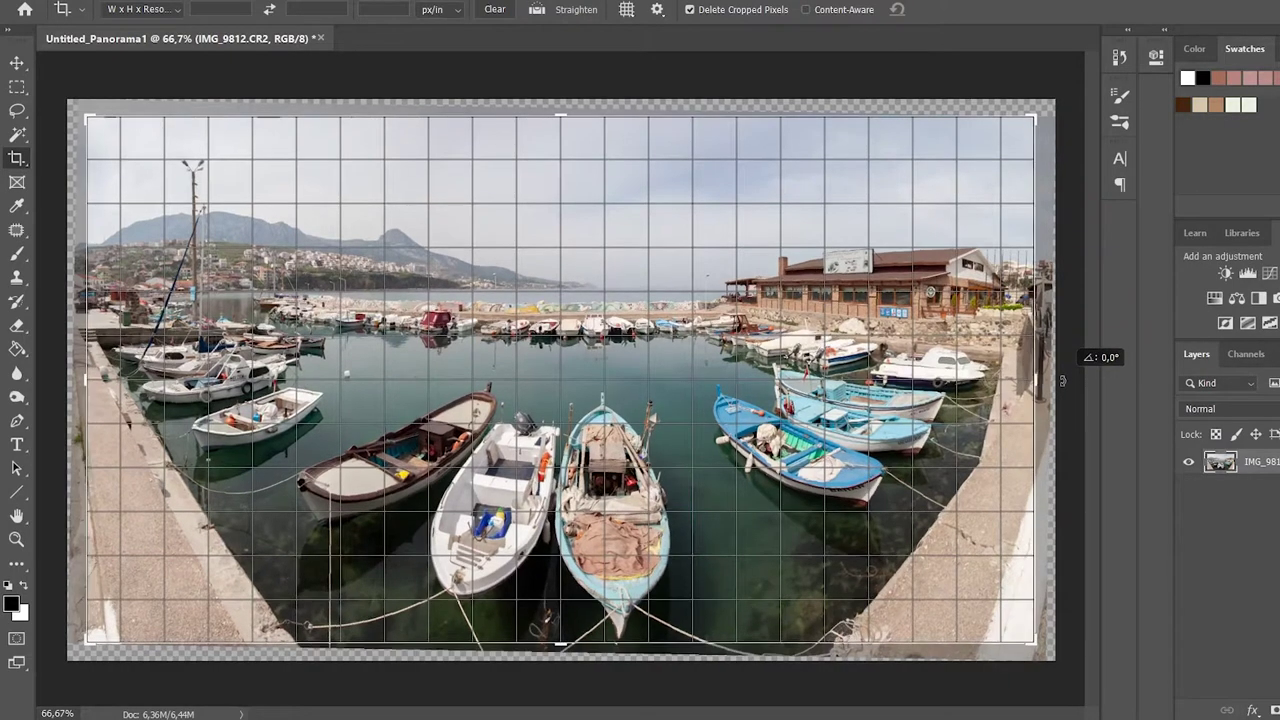
left_click_drag(1063, 381, 1063, 384)
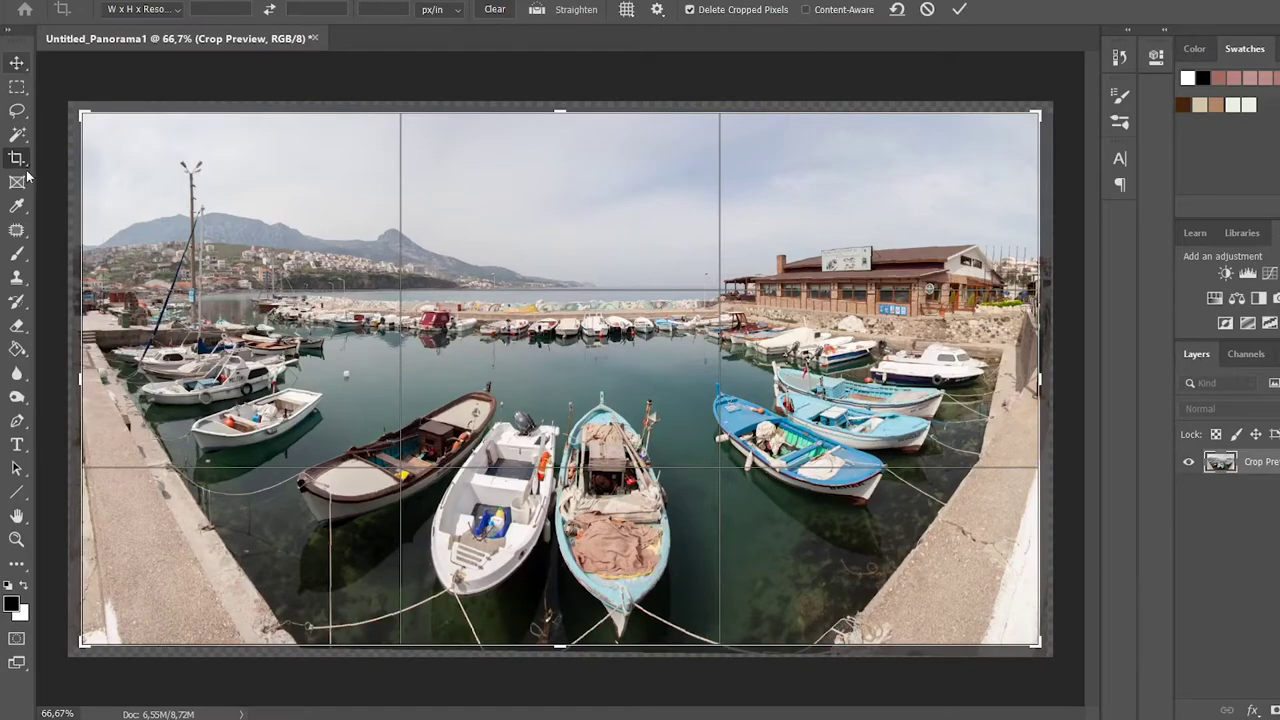
left_click(17, 64)
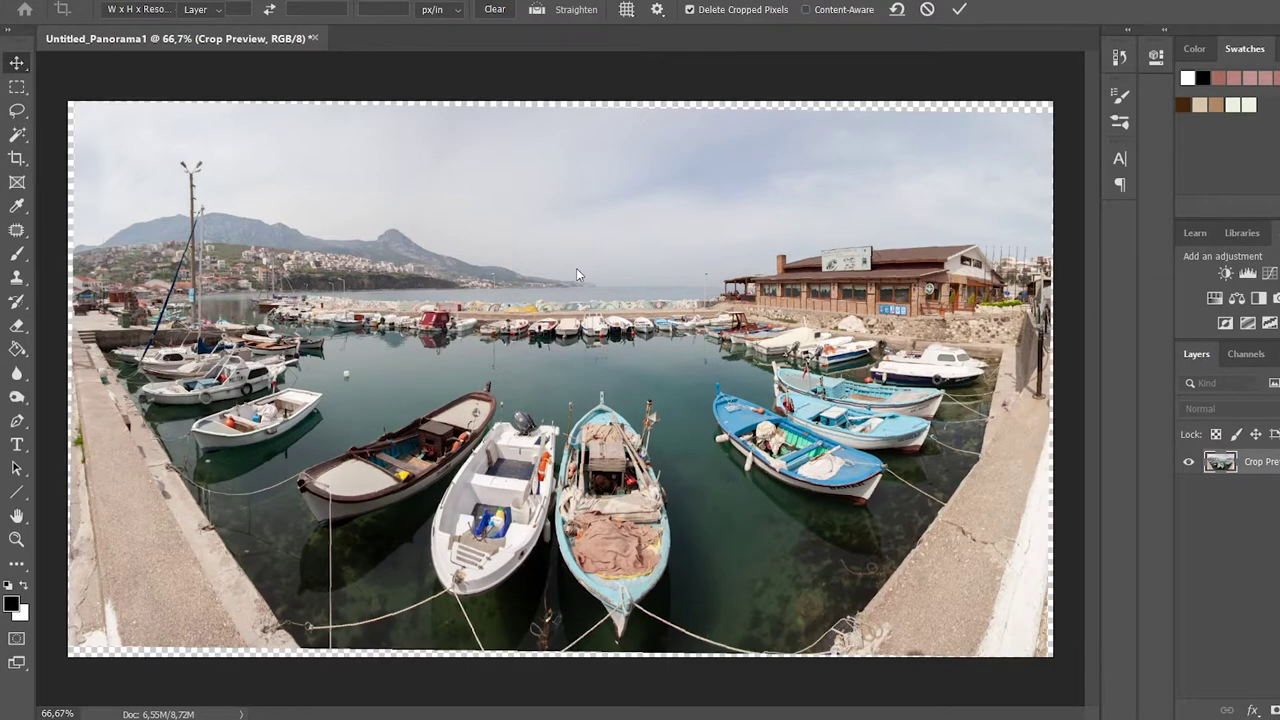
left_click(591, 361)
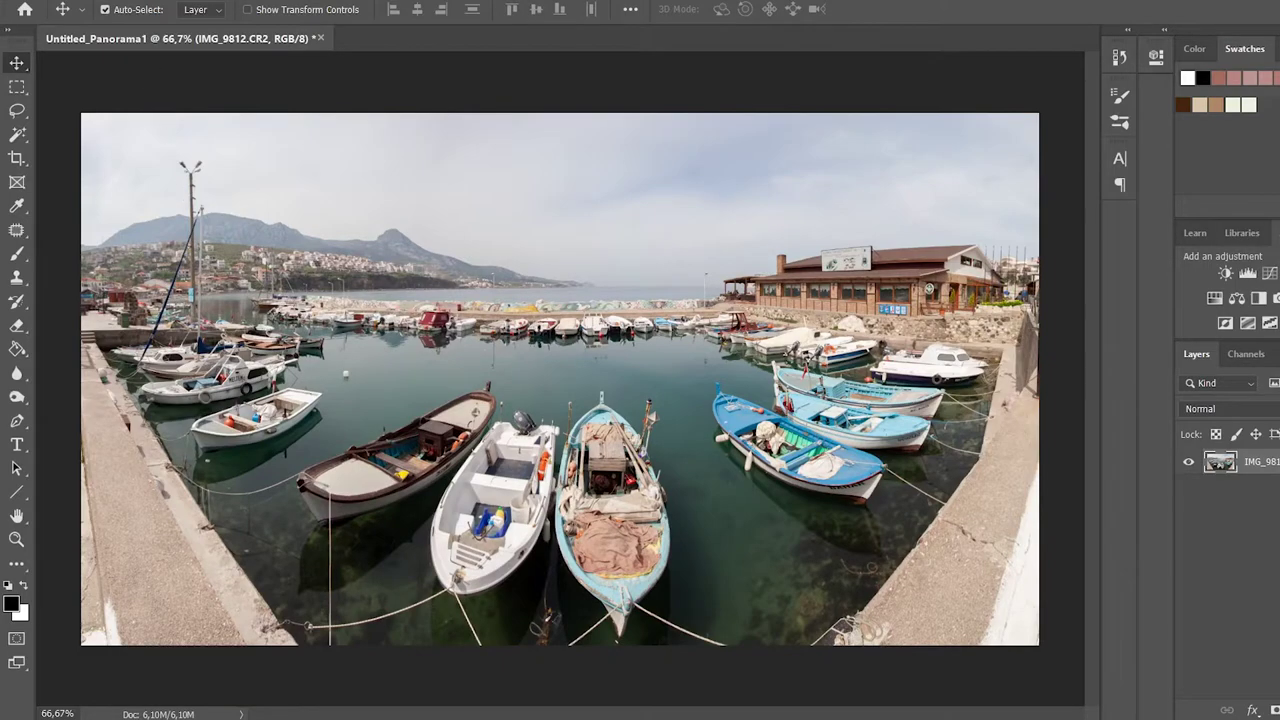
Step: Trim the border using Top Left Pixel Color on all four sides
left_click(138, 2)
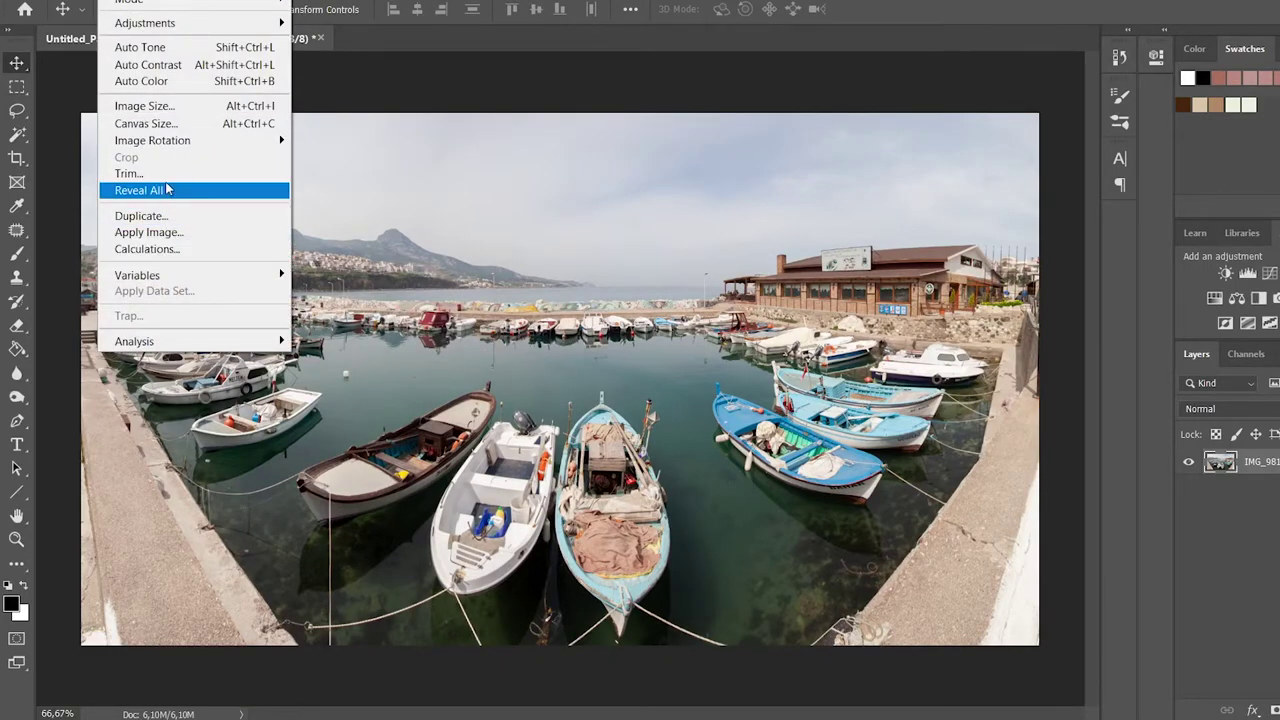
left_click(130, 173)
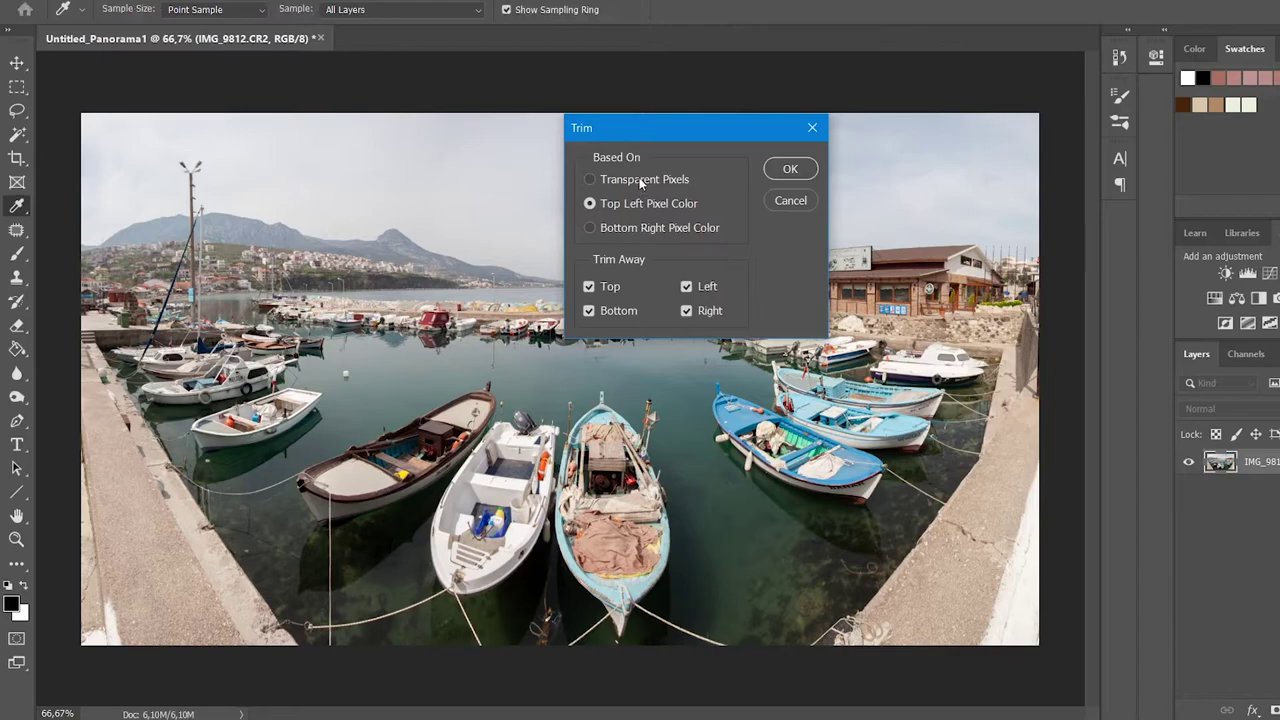
left_click(790, 169)
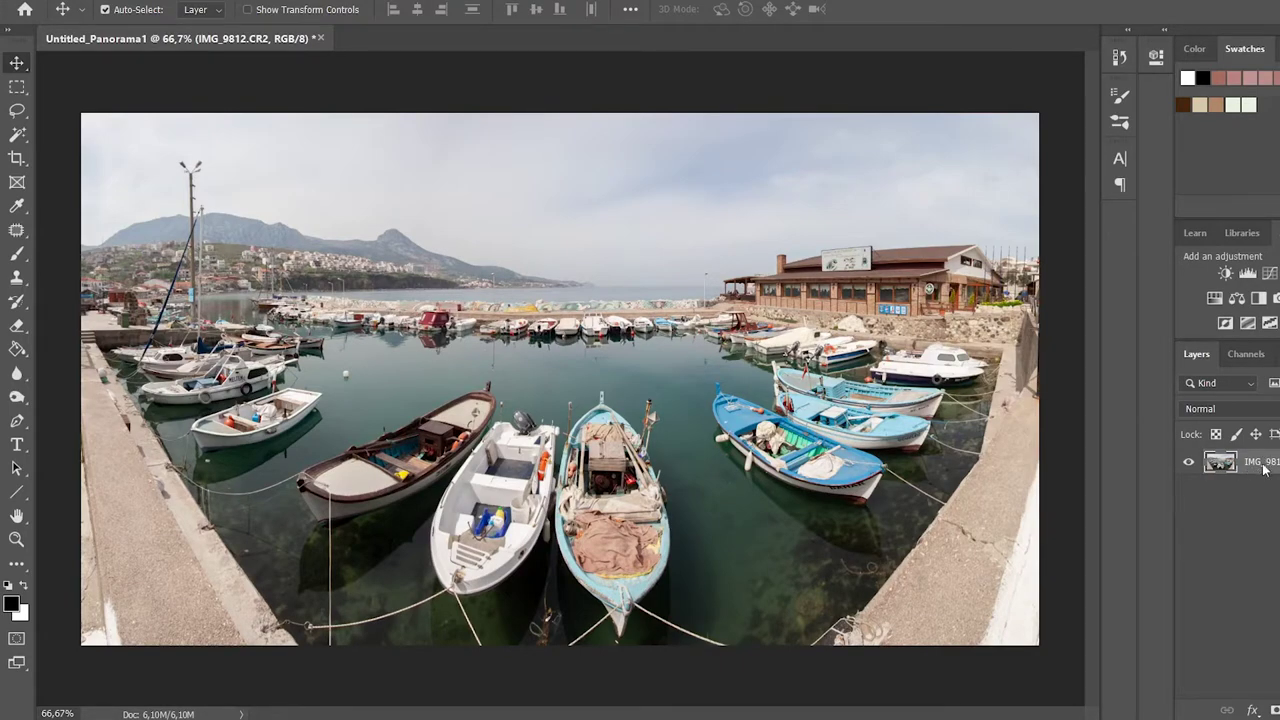
Step: Duplicate the IMG_9812.CR2 panorama layer so its copy sits above the original
right_click(1265, 469)
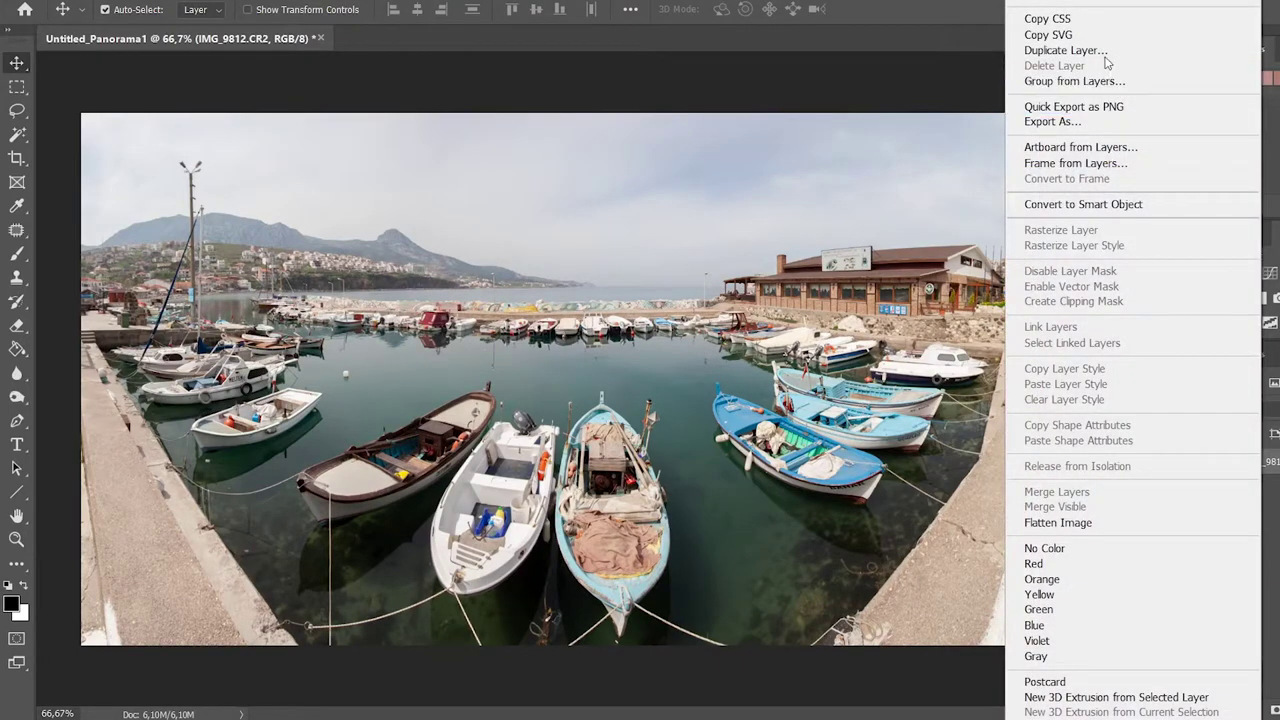
left_click(1062, 51)
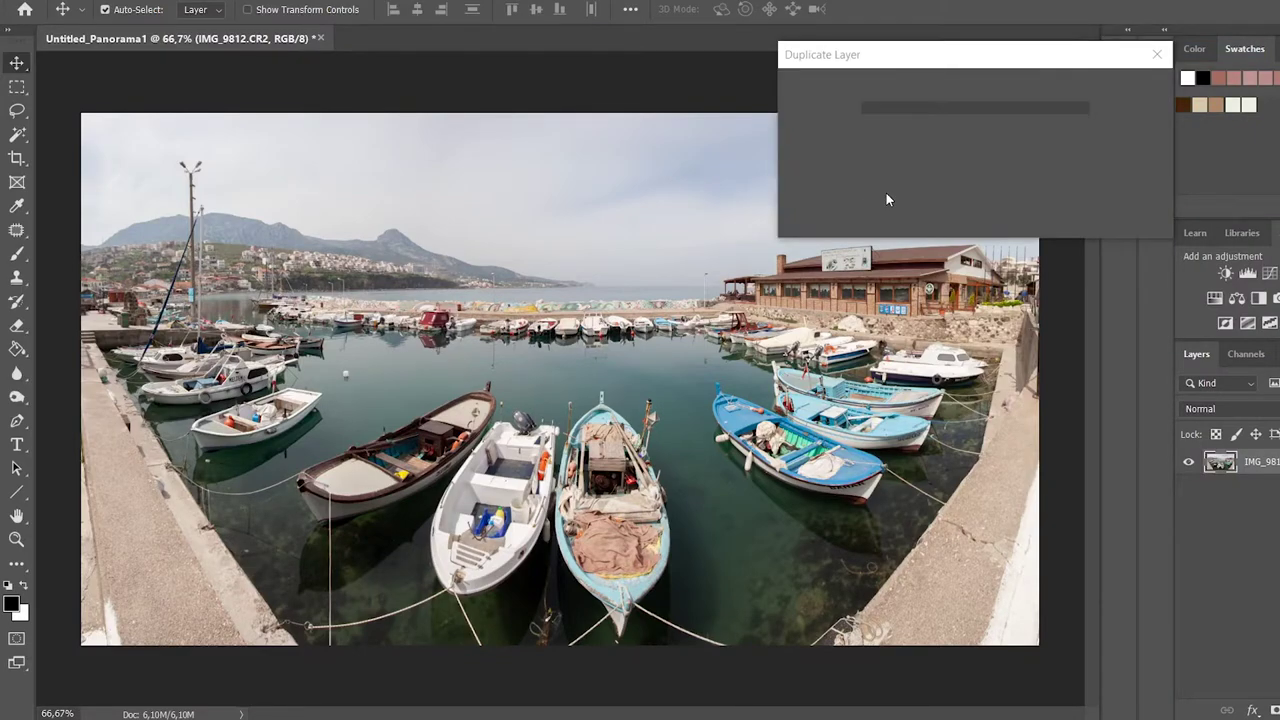
left_click(1120, 92)
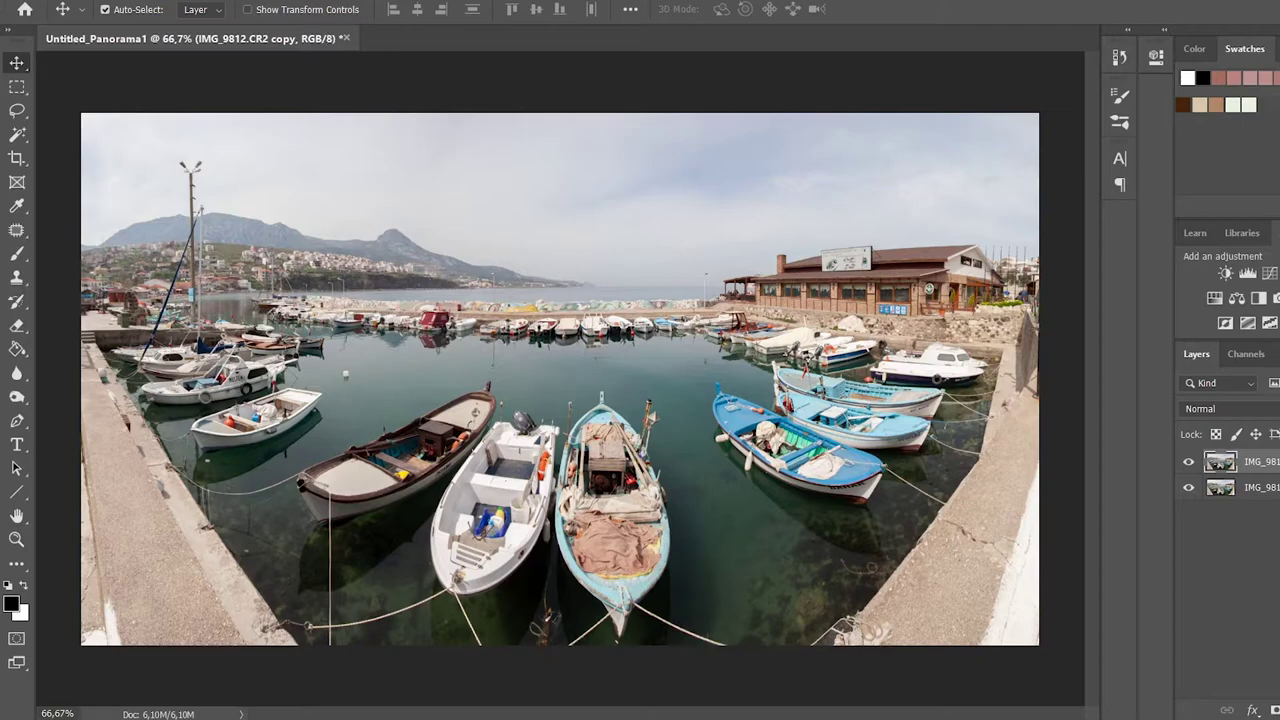
key("alt+t")
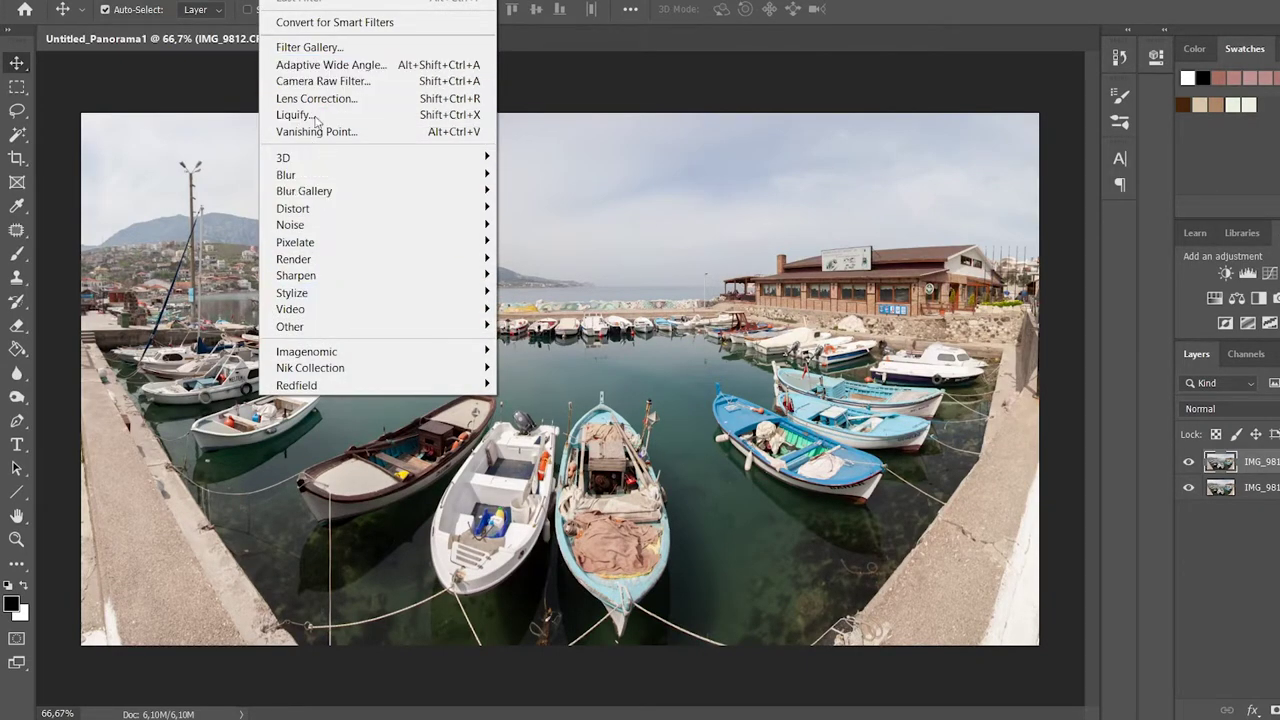
left_click(320, 81)
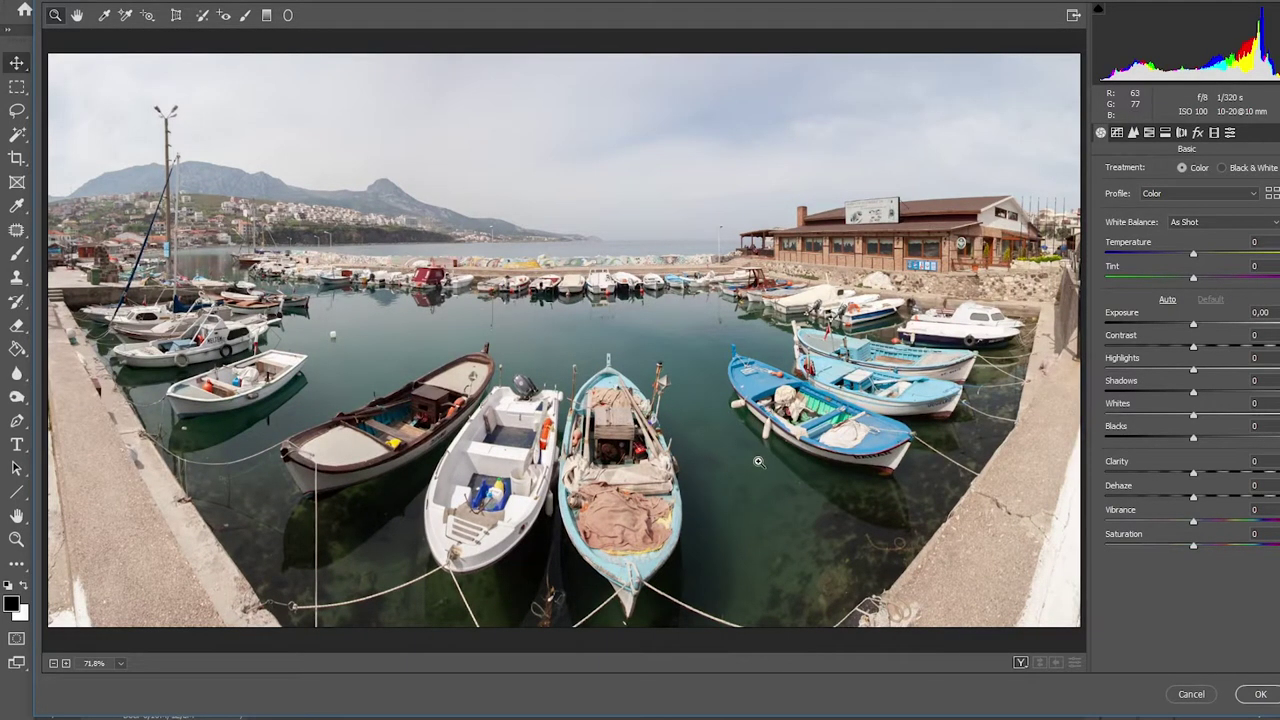
left_click(1190, 697)
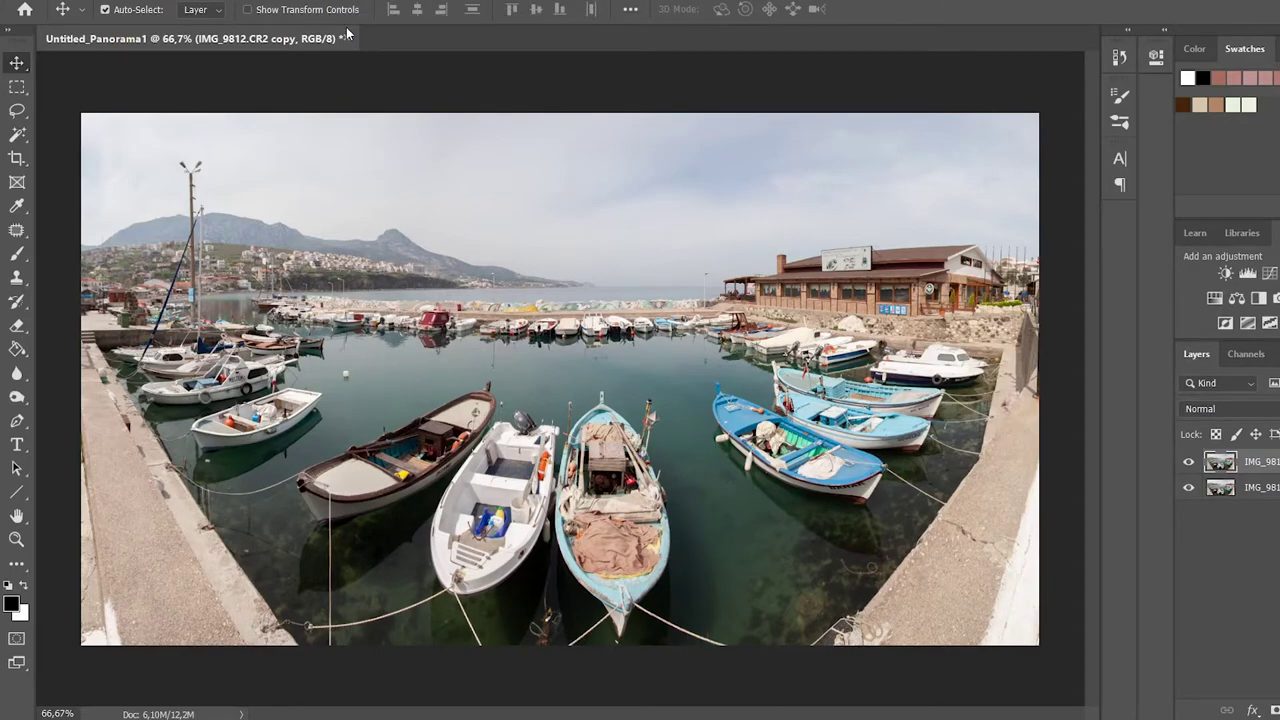
Step: Set View > Proof Setup to Internet Standard RGB (sRGB) for the two-layer panorama
left_click(345, 0)
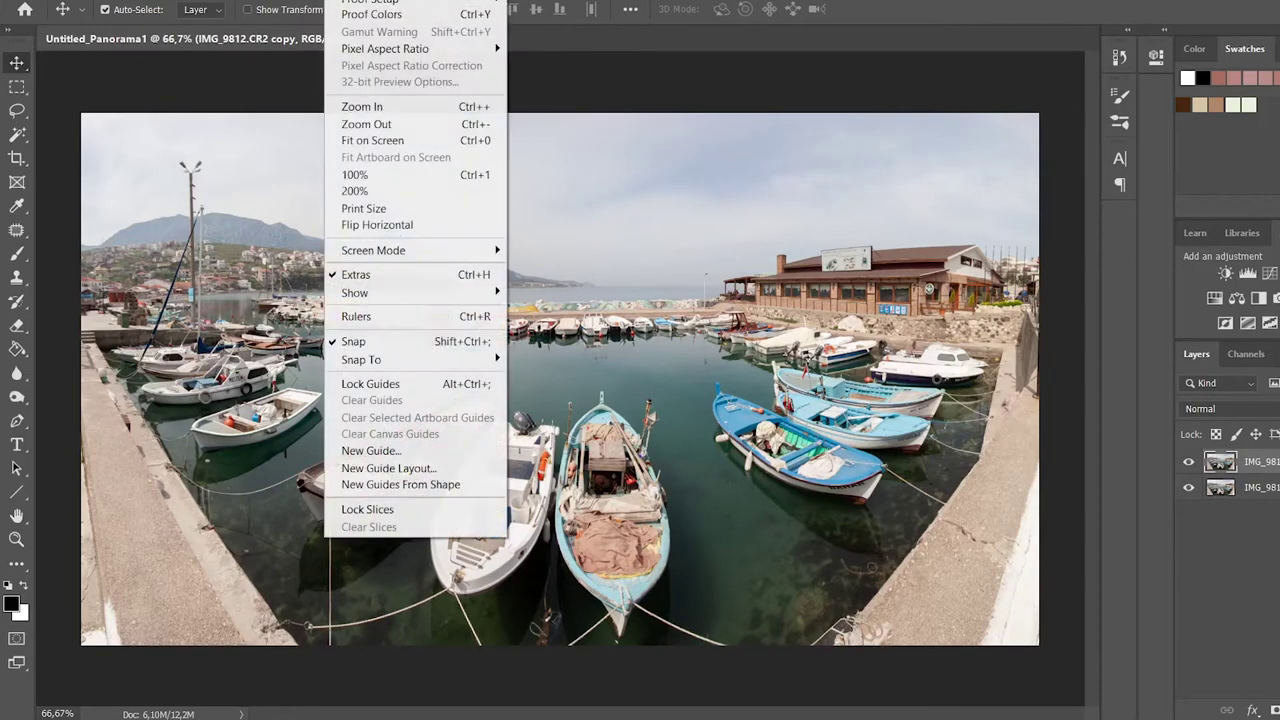
mouse_move(380, 2)
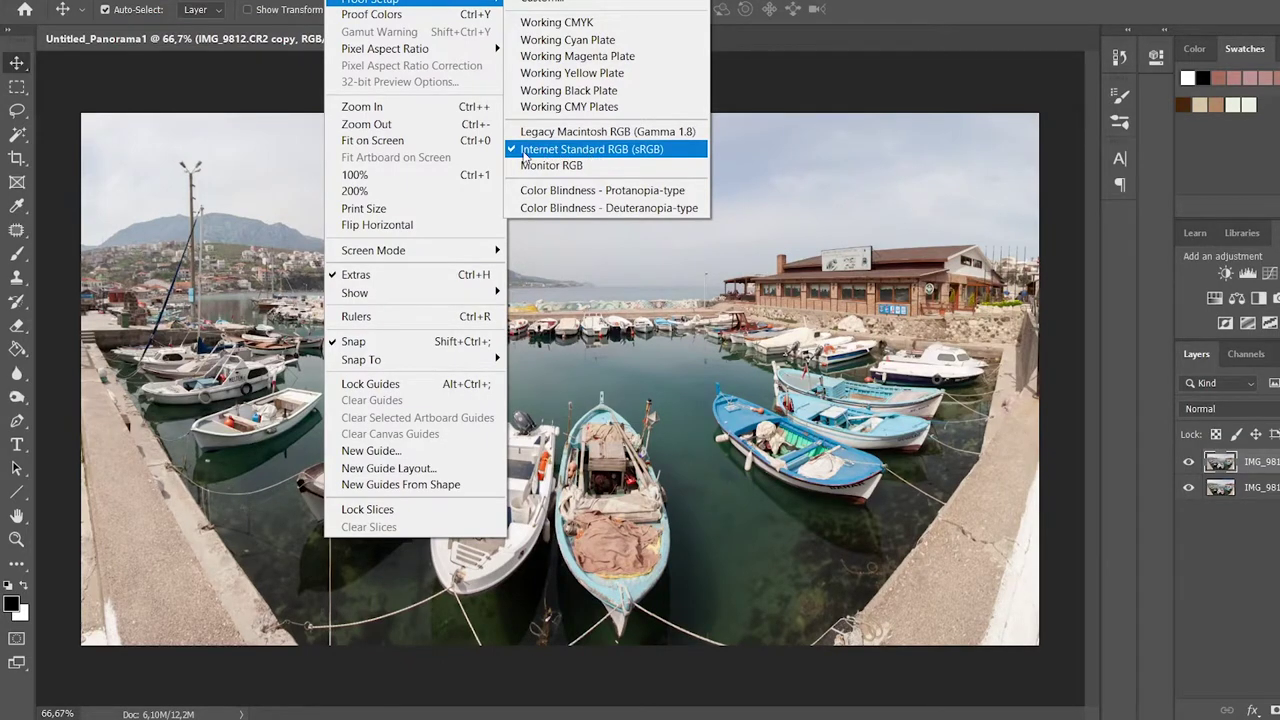
left_click(582, 150)
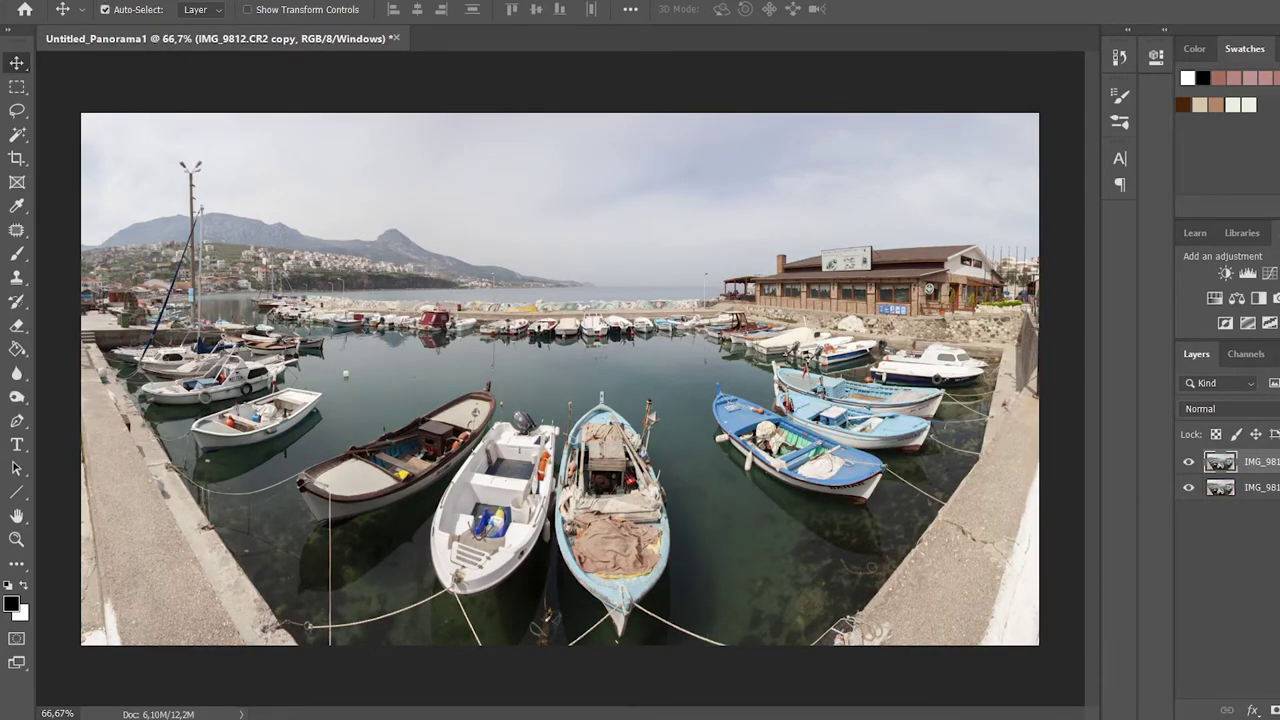
left_click(80, 0)
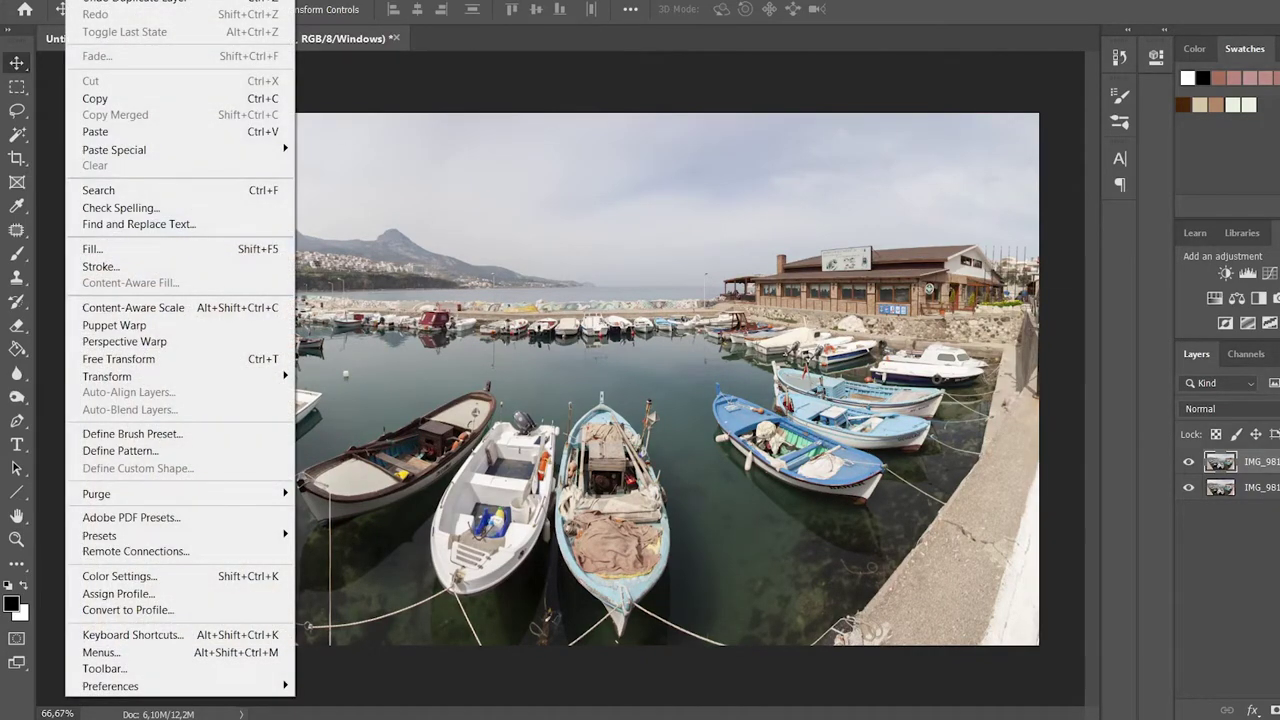
Step: Convert the panorama's colour profile, flattening it into Layer 1, and proof as Internet Standard RGB
left_click(166, 610)
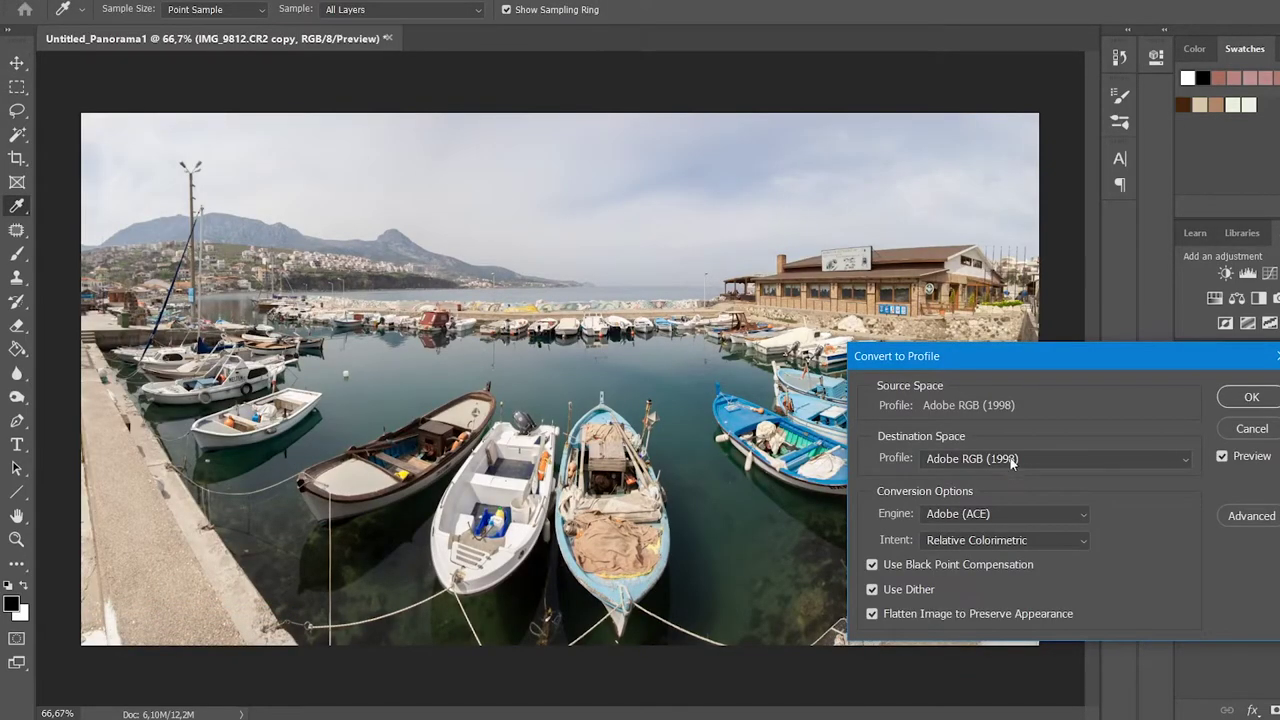
left_click(1232, 400)
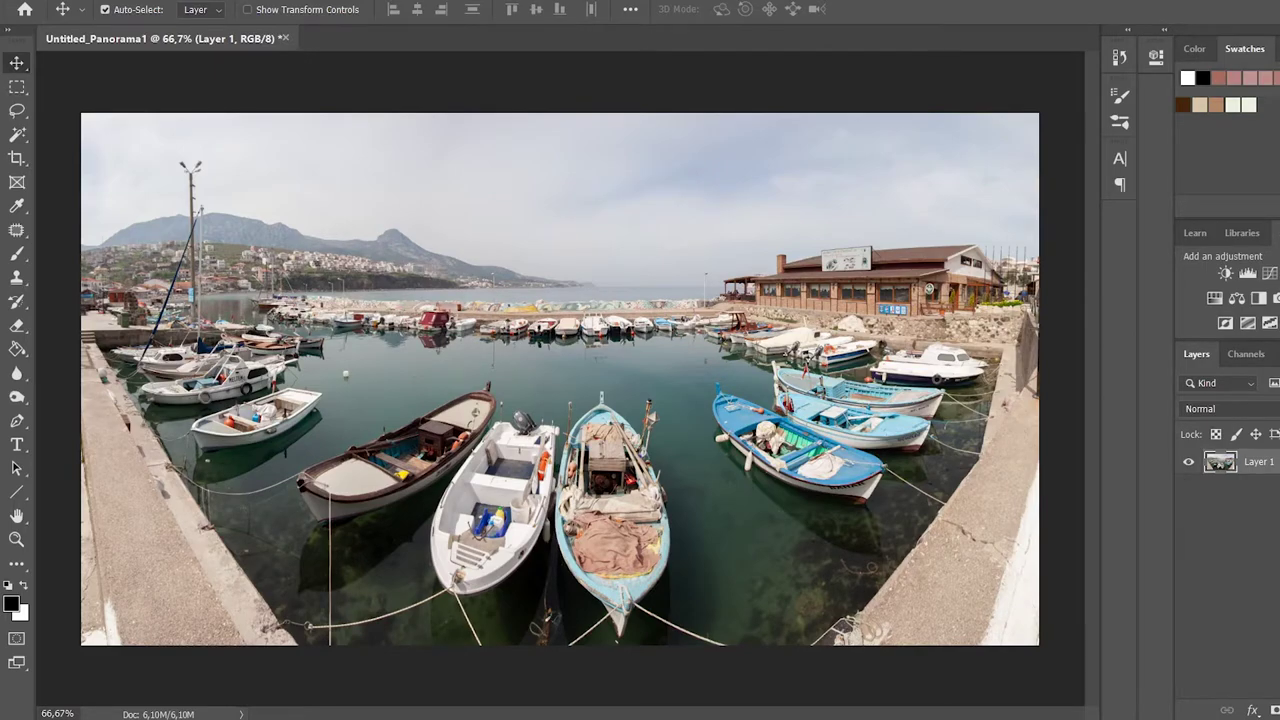
left_click(350, 2)
mouse_move(370, 2)
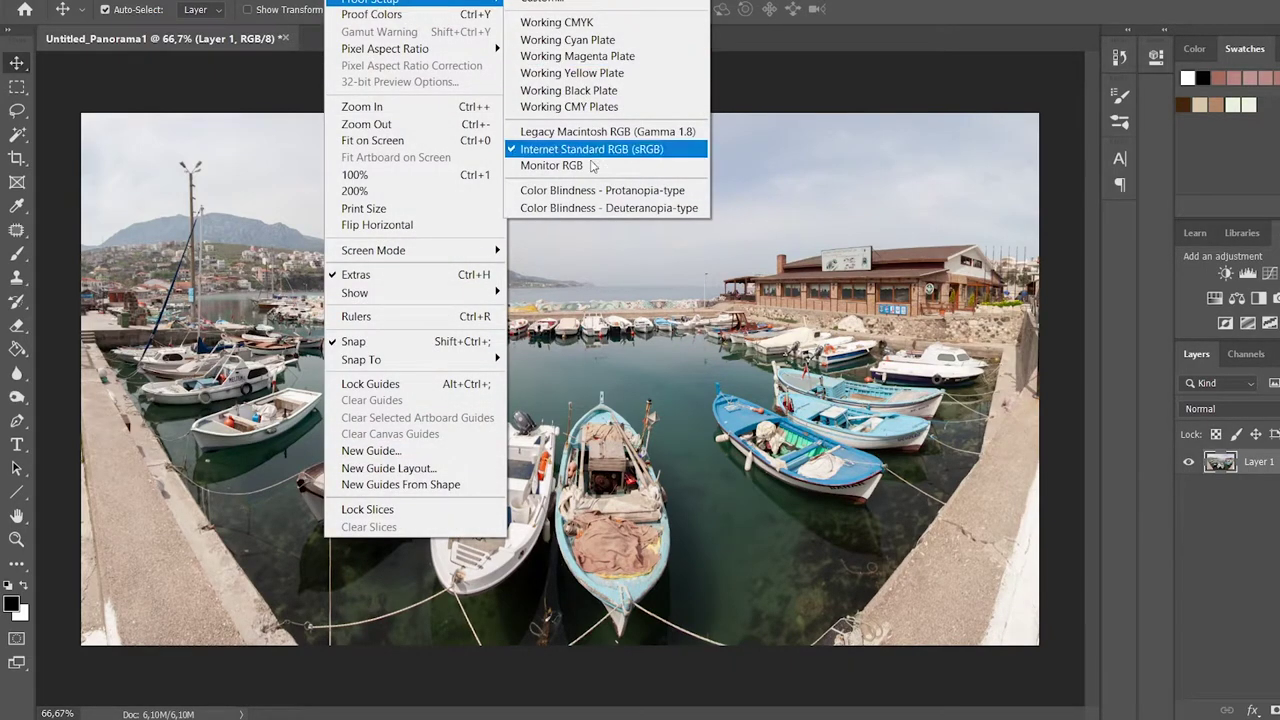
left_click(590, 153)
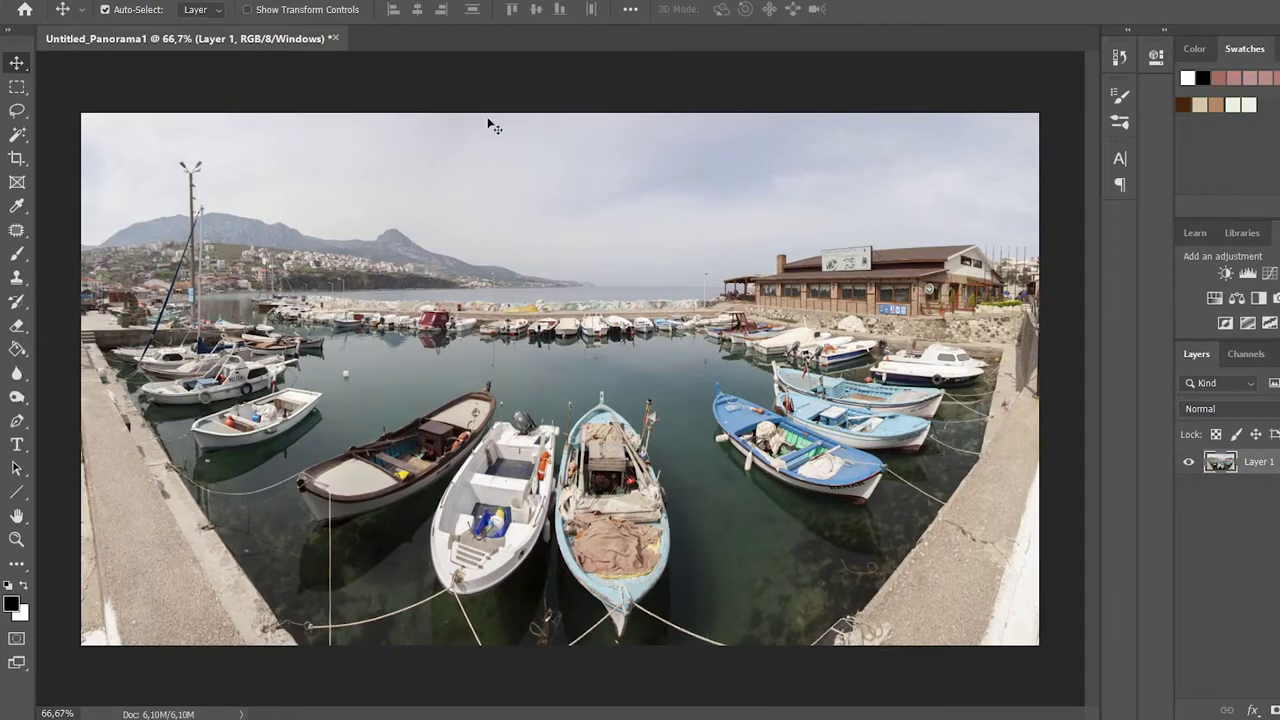
Step: Compare a Legacy Macintosh RGB proof, then return to Internet Standard RGB (sRGB)
left_click(345, 0)
mouse_move(372, 1)
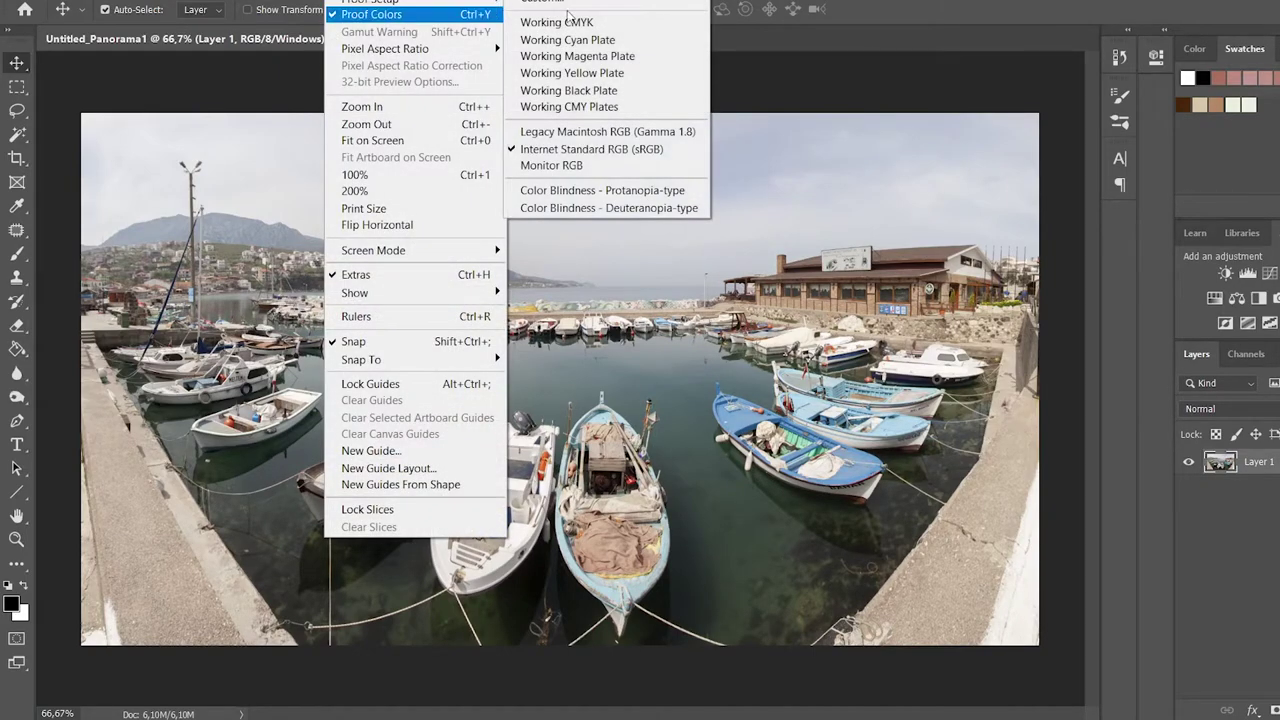
left_click(604, 136)
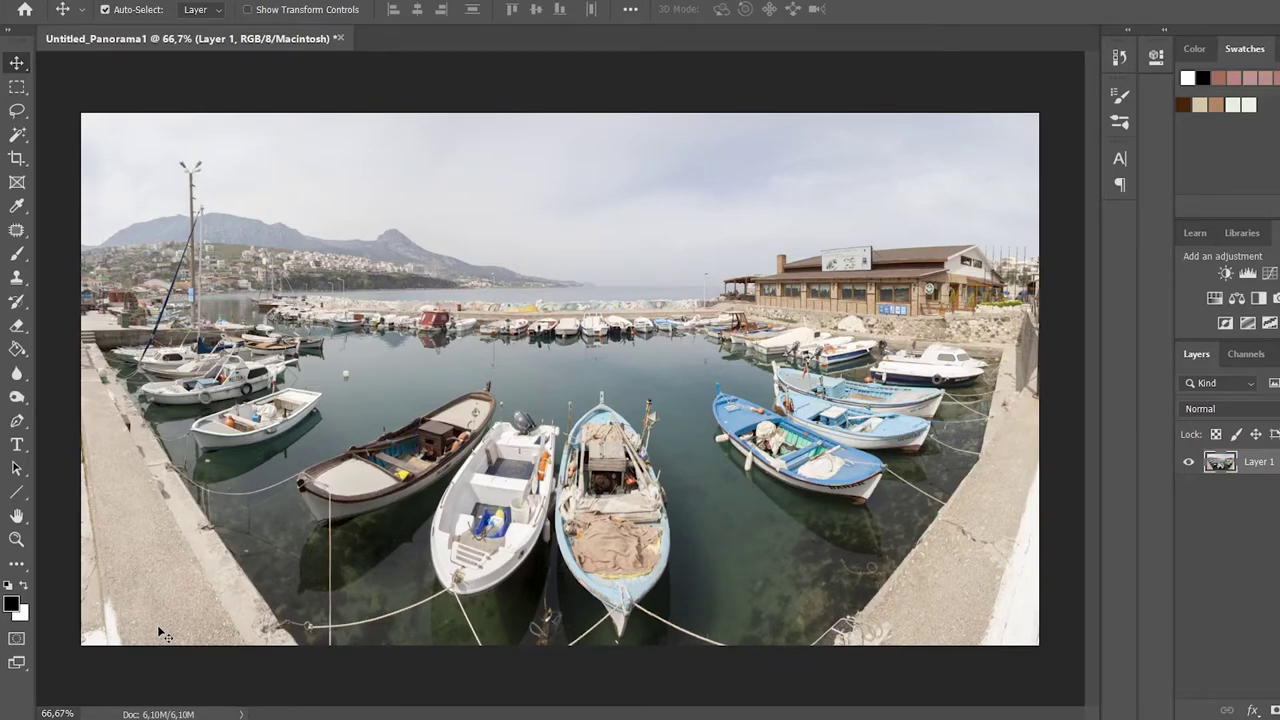
left_click(357, 2)
mouse_move(370, 1)
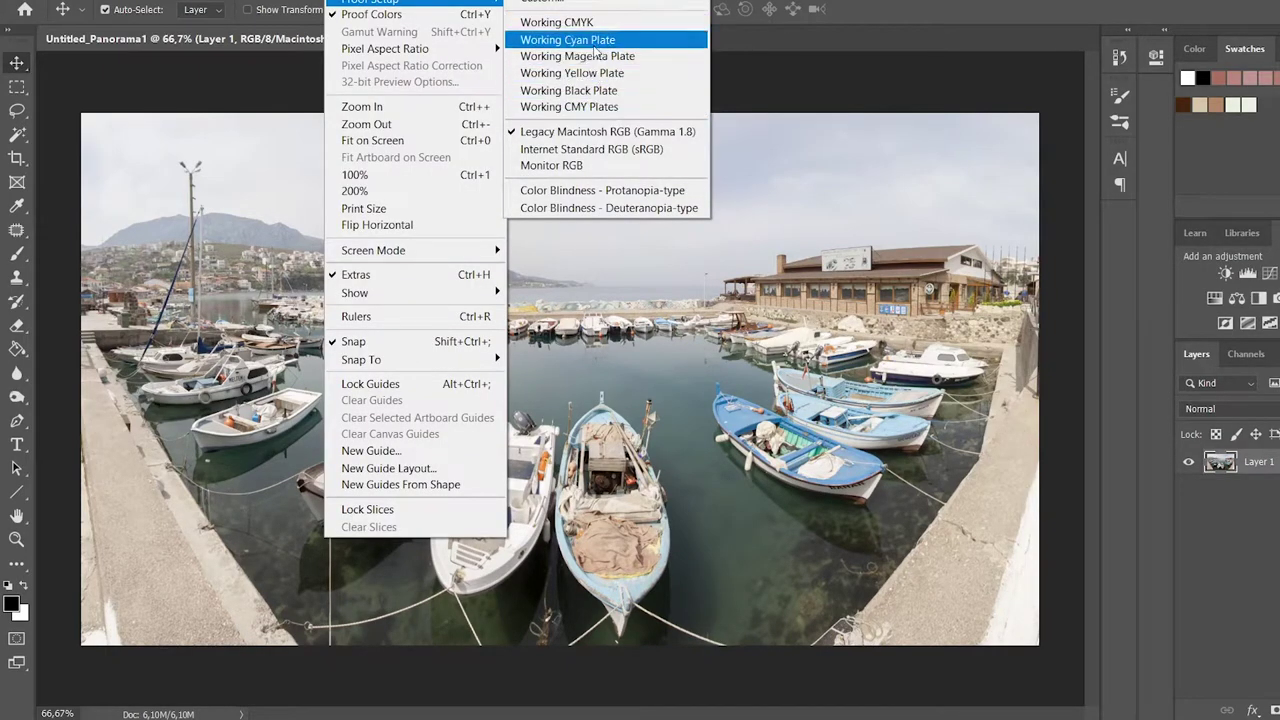
left_click(593, 150)
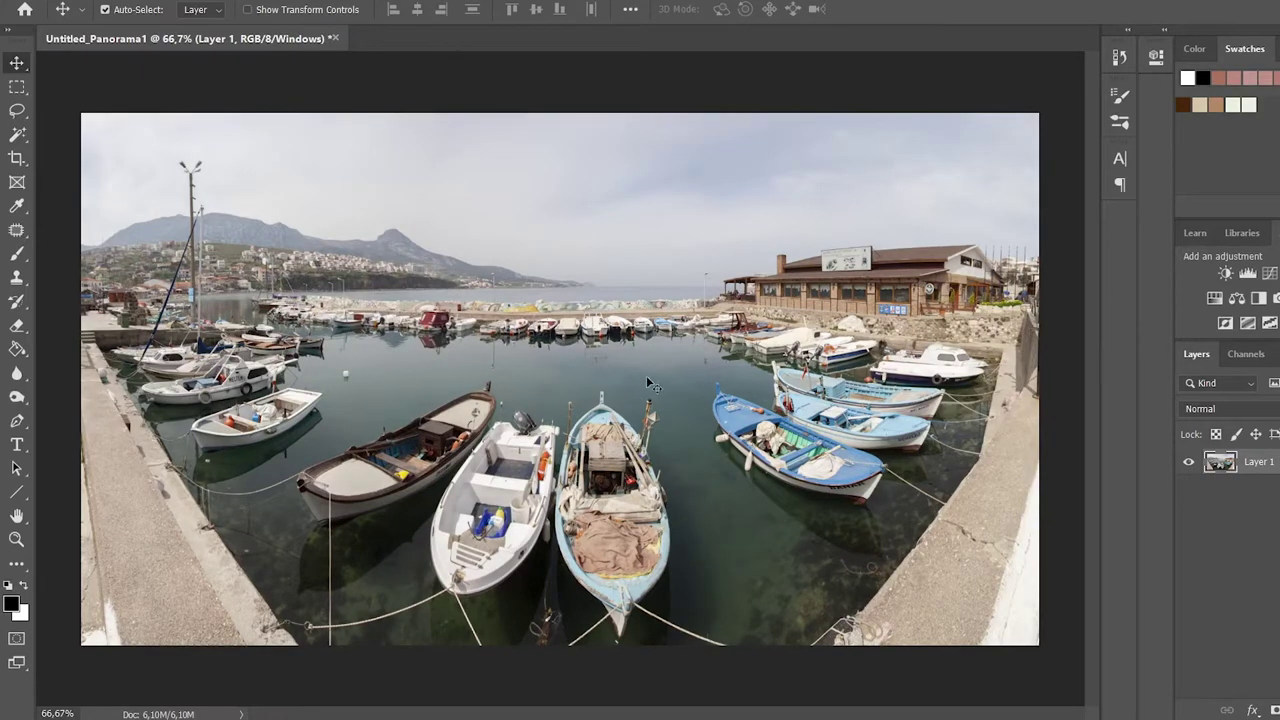
Step: Create Layer 1 copy from Layer 1 and load it into the Camera Raw Filter
right_click(1258, 466)
left_click(1028, 50)
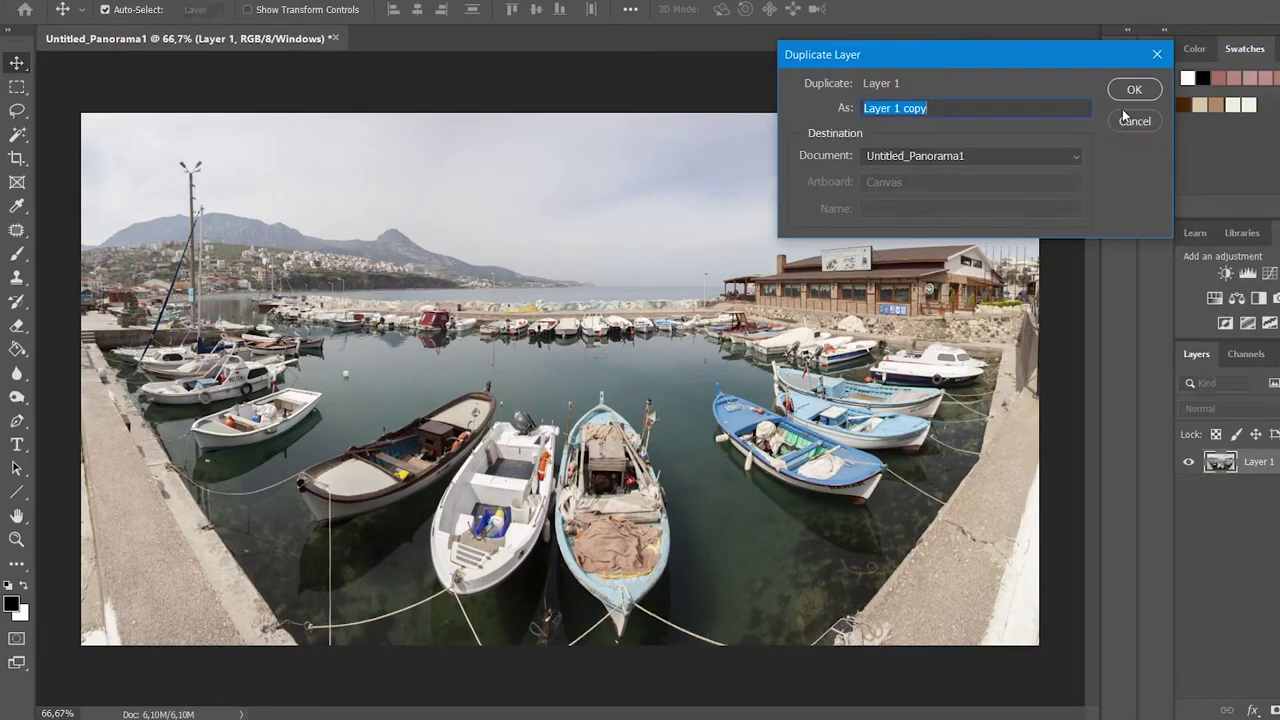
key("Return")
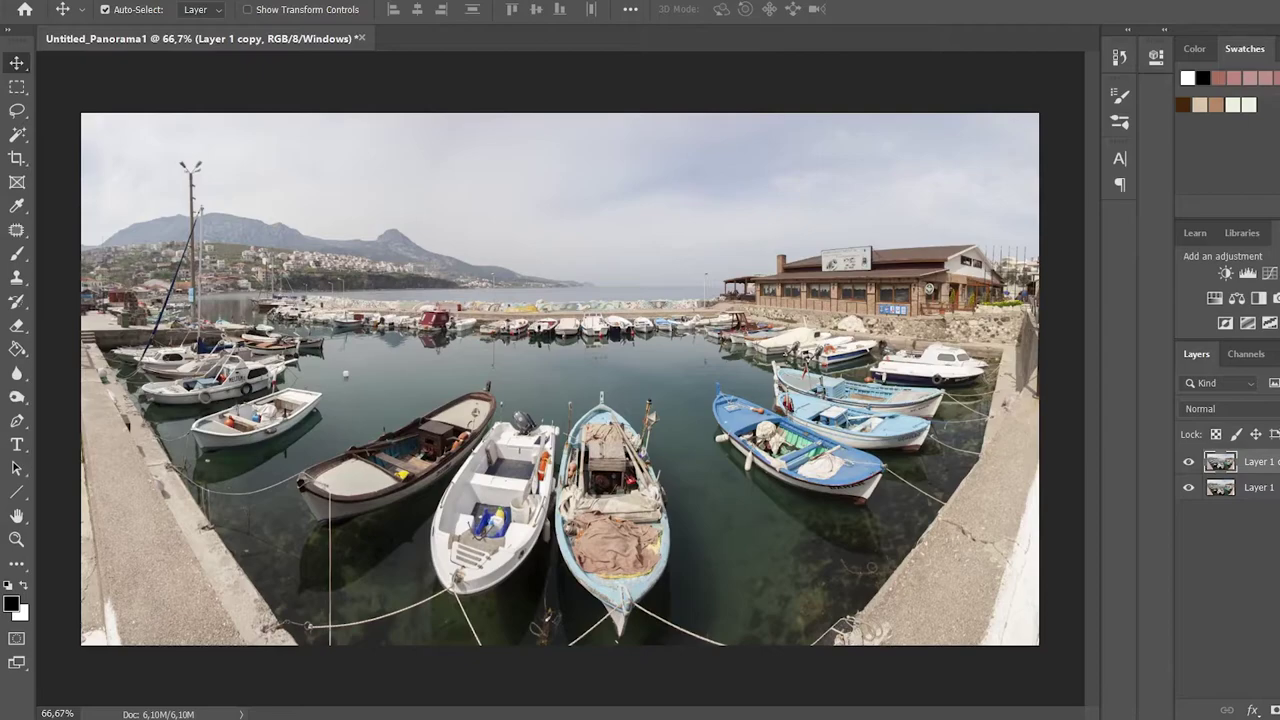
left_click(275, 2)
left_click(320, 81)
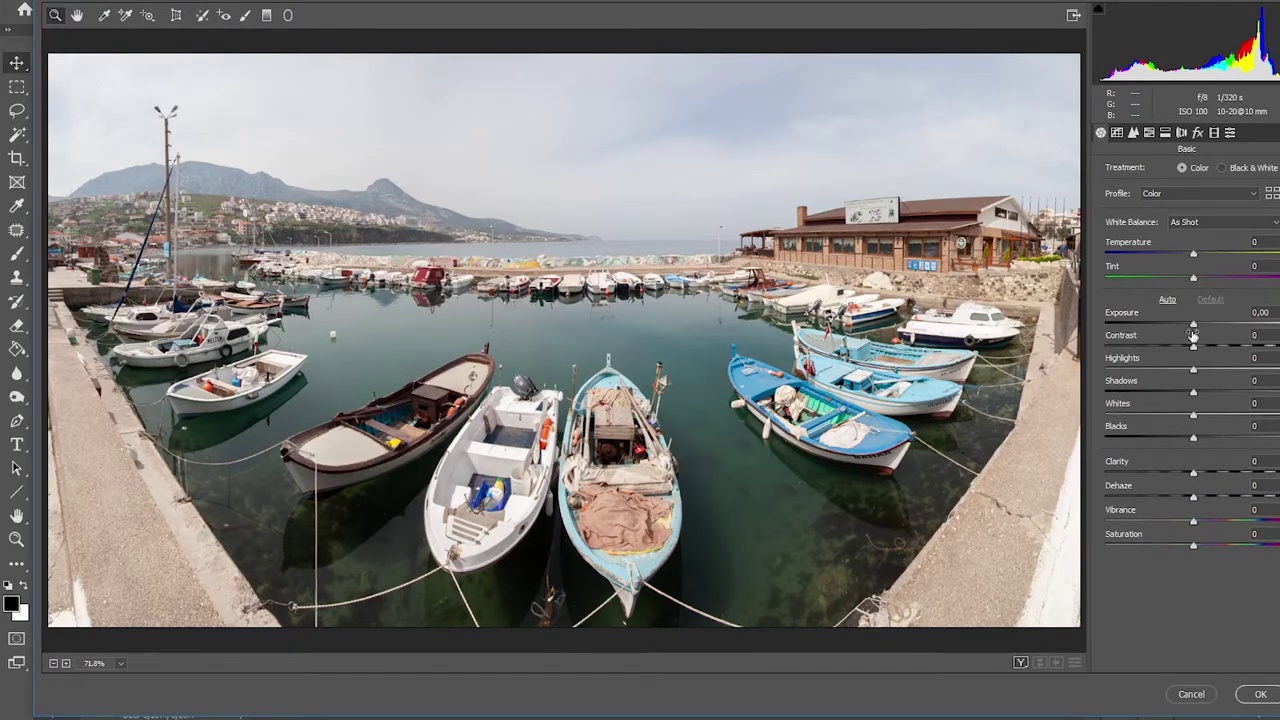
Step: In Camera Raw Basic, set Exposure -0.35, Highlights -11 and Shadows +15
left_click(1193, 325)
left_click_drag(1193, 325, 1189, 326)
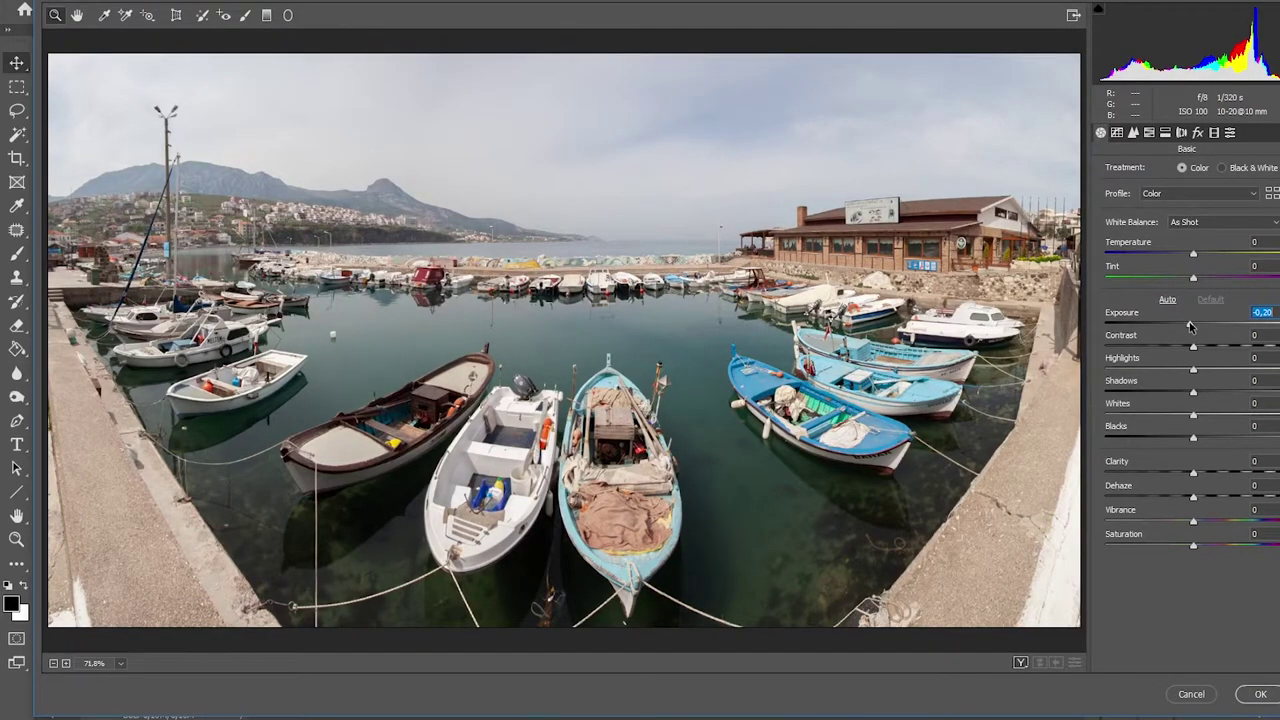
left_click_drag(1190, 326, 1187, 326)
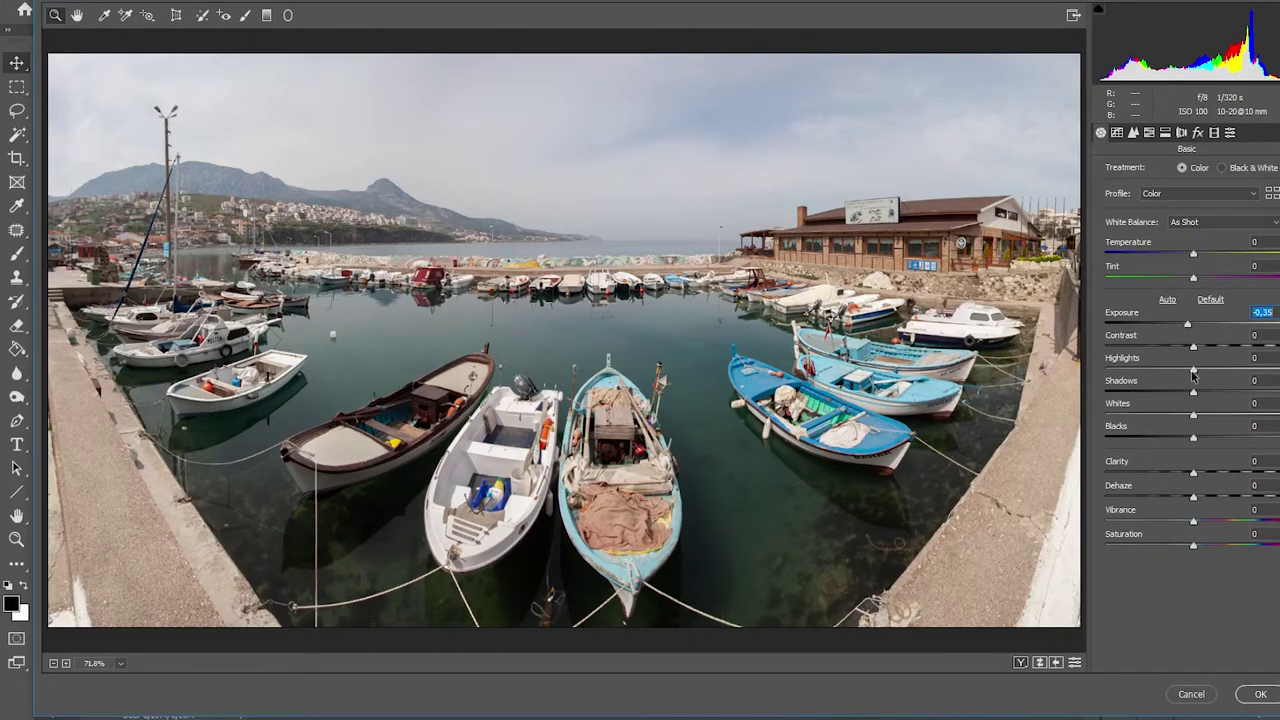
mouse_move(1193, 370)
left_mouse_down()
mouse_move(1216, 370)
mouse_move(1183, 380)
mouse_move(1245, 373)
mouse_move(1231, 371)
left_mouse_up()
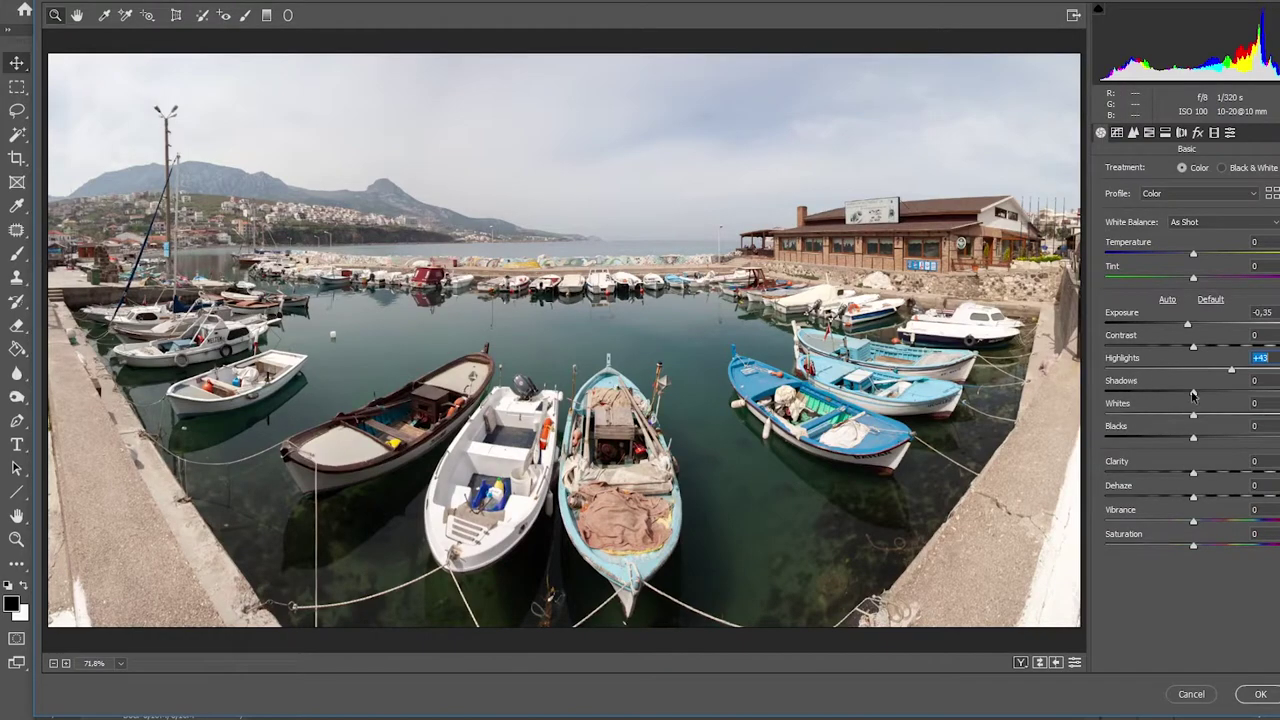
left_click(1192, 392)
left_click_drag(1192, 395, 1207, 396)
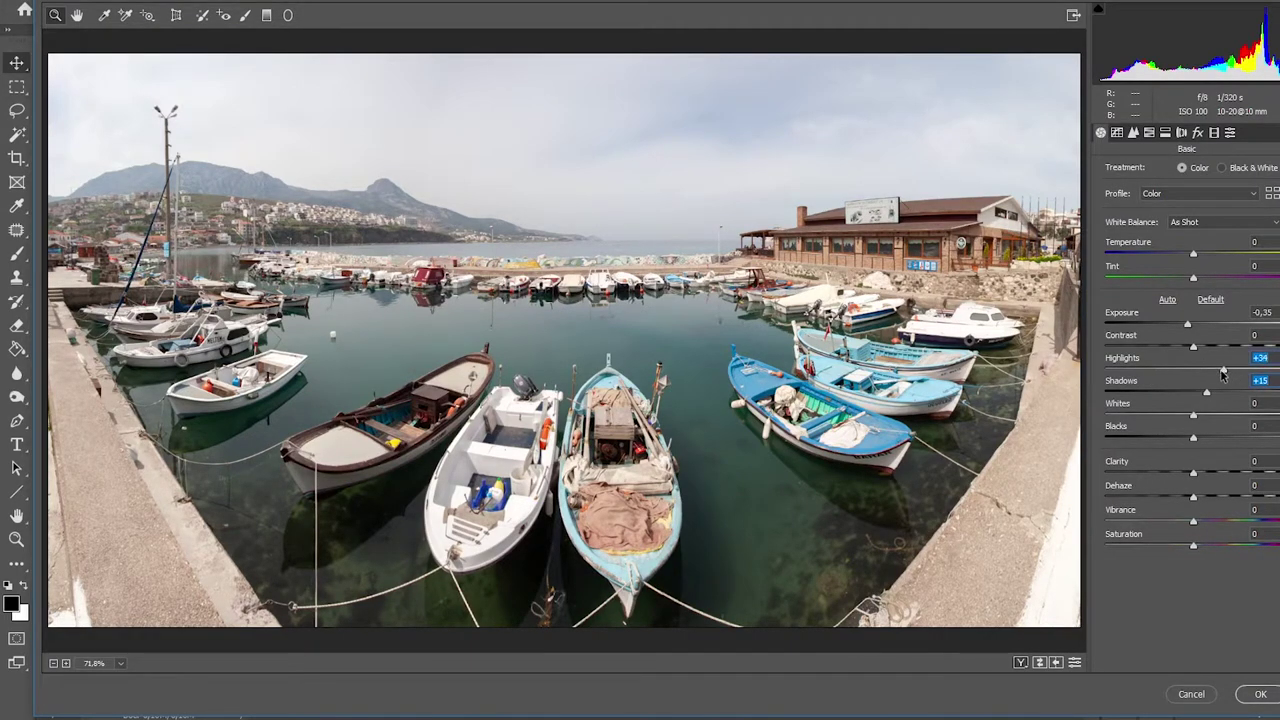
left_click_drag(1230, 370, 1140, 371)
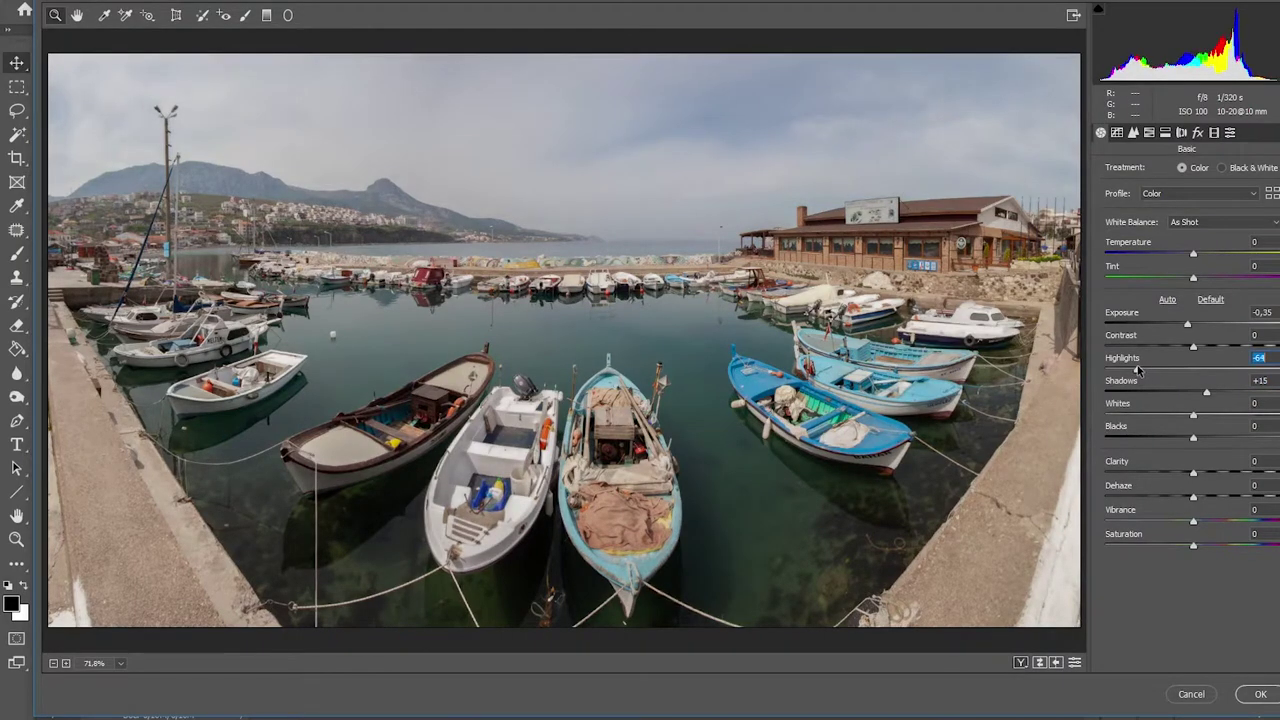
left_click_drag(1140, 371, 1184, 372)
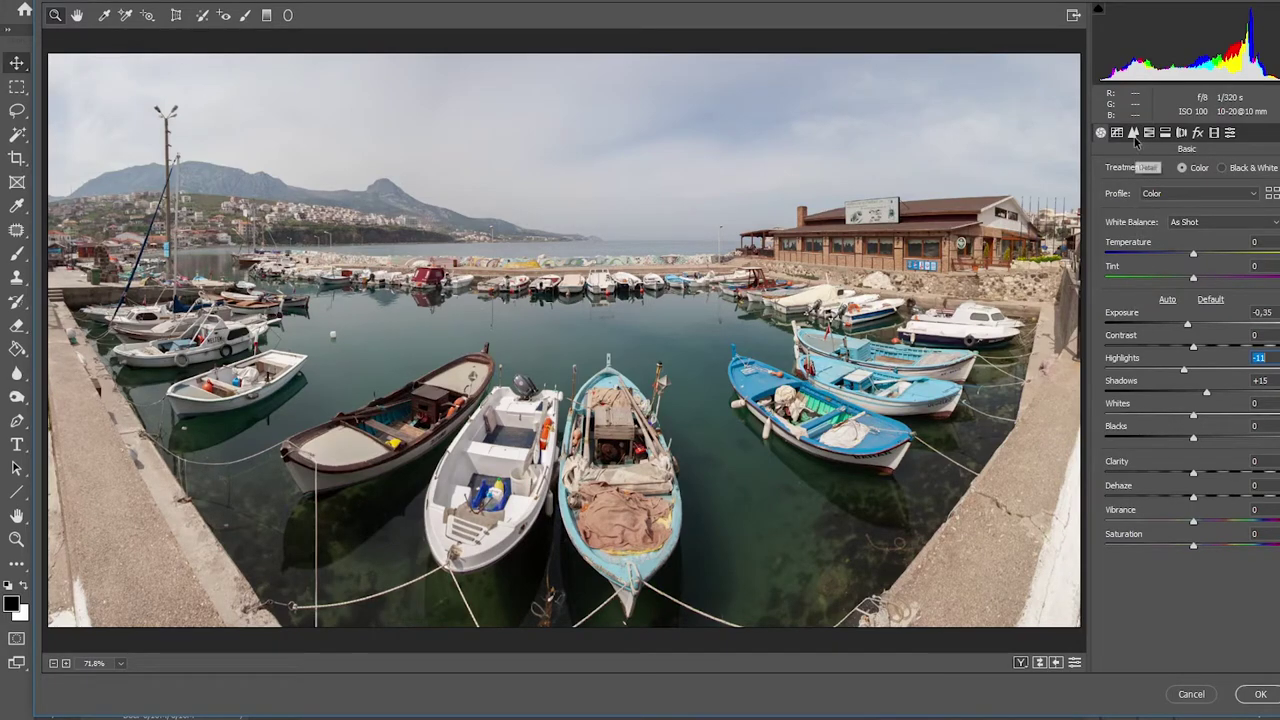
Step: Move through Camera Raw's Detail and HSL panels to reach the Split Toning panel
left_click(1134, 135)
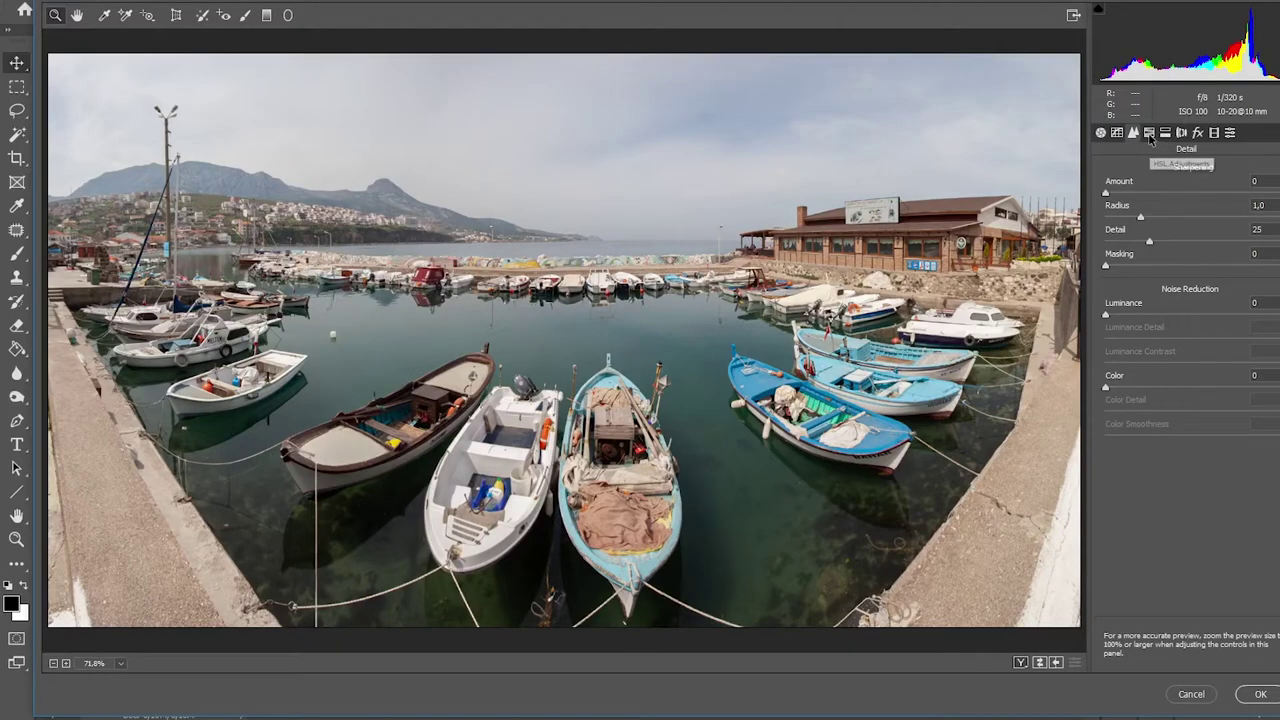
left_click(1149, 134)
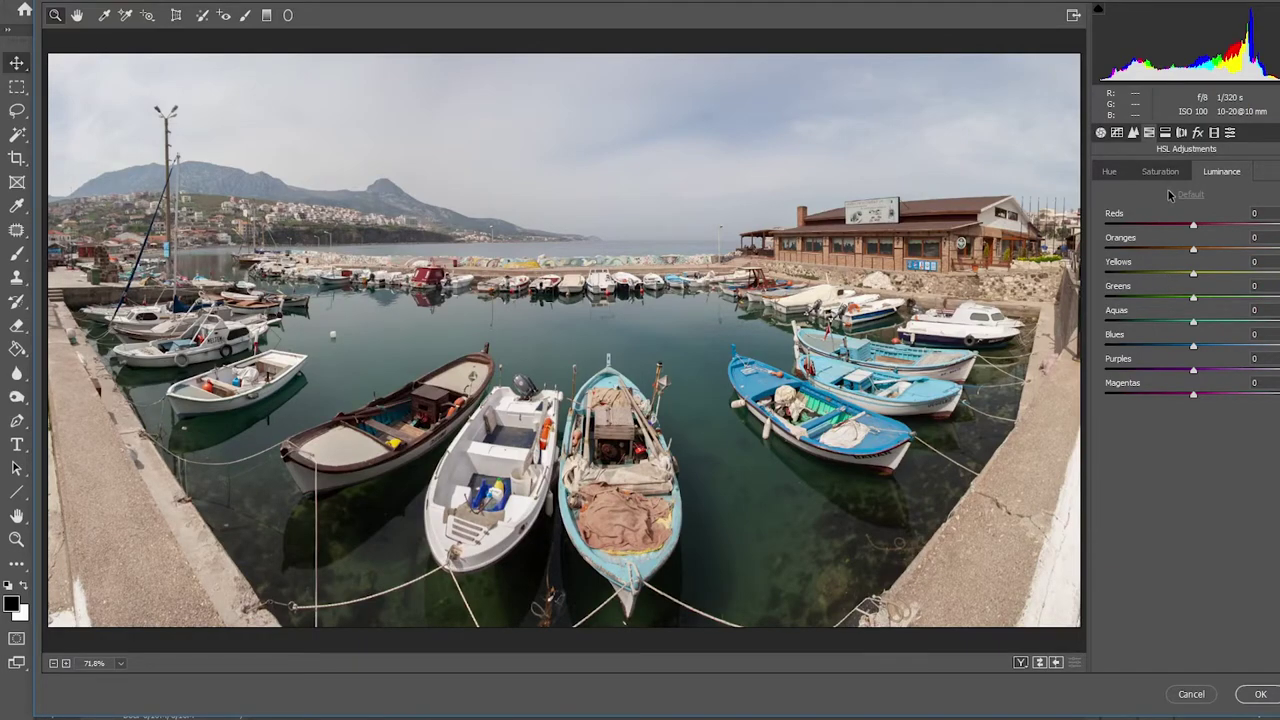
left_click(1180, 133)
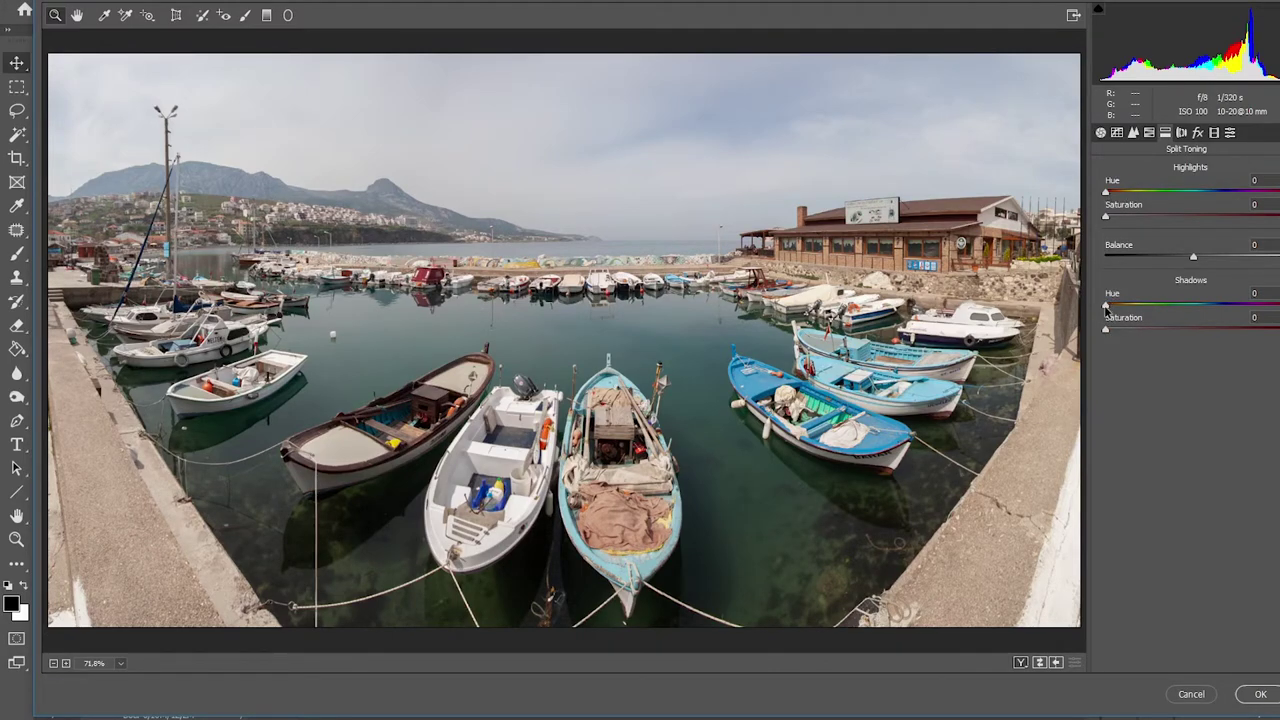
Step: Set Split Toning Shadows to a blue Hue 224 with Saturation 30
left_click(1106, 330)
mouse_move(1106, 330)
left_mouse_down()
mouse_move(1134, 334)
mouse_move(1133, 308)
mouse_move(1279, 307)
left_mouse_up()
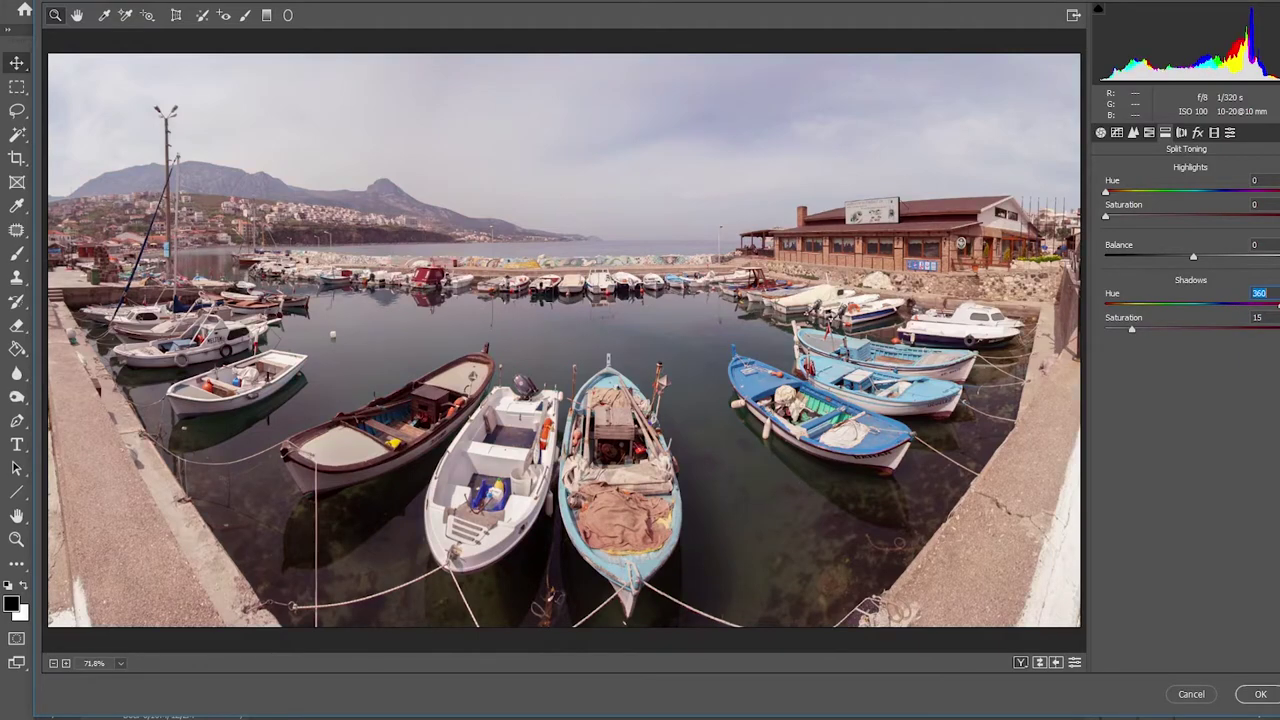
left_click(1136, 305)
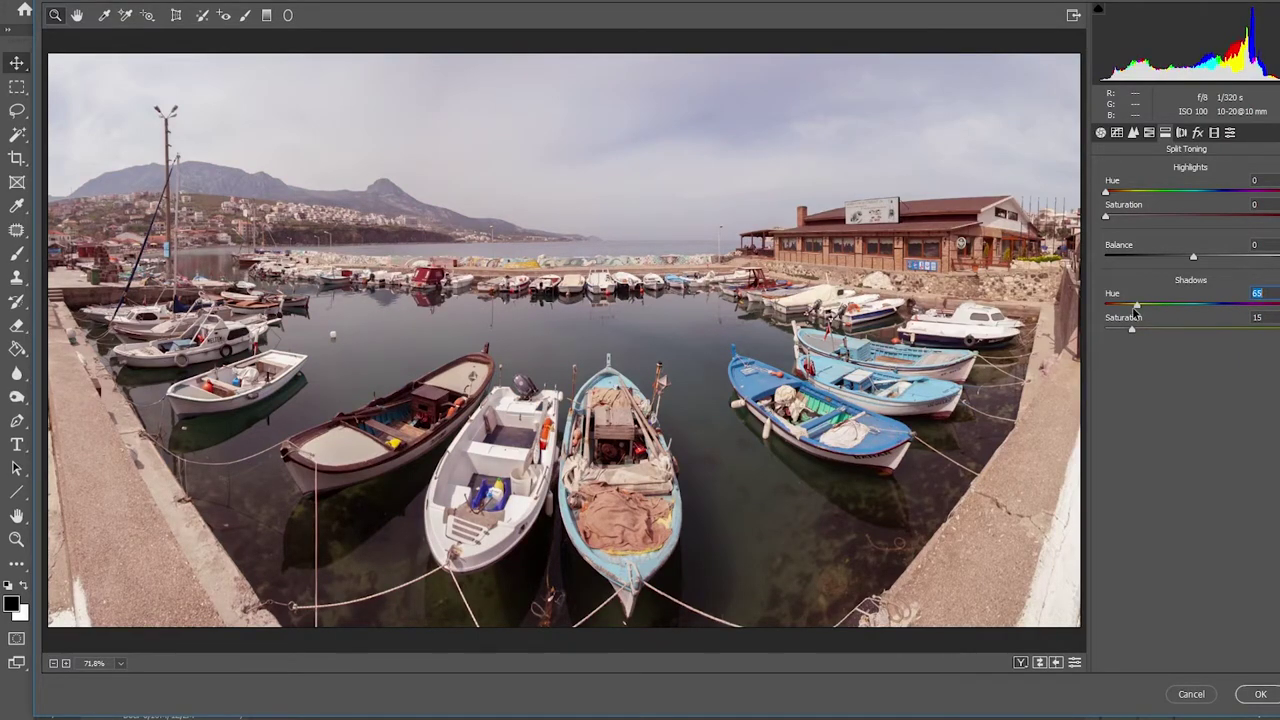
mouse_move(1136, 313)
left_mouse_down()
mouse_move(1095, 319)
mouse_move(1158, 312)
left_mouse_up()
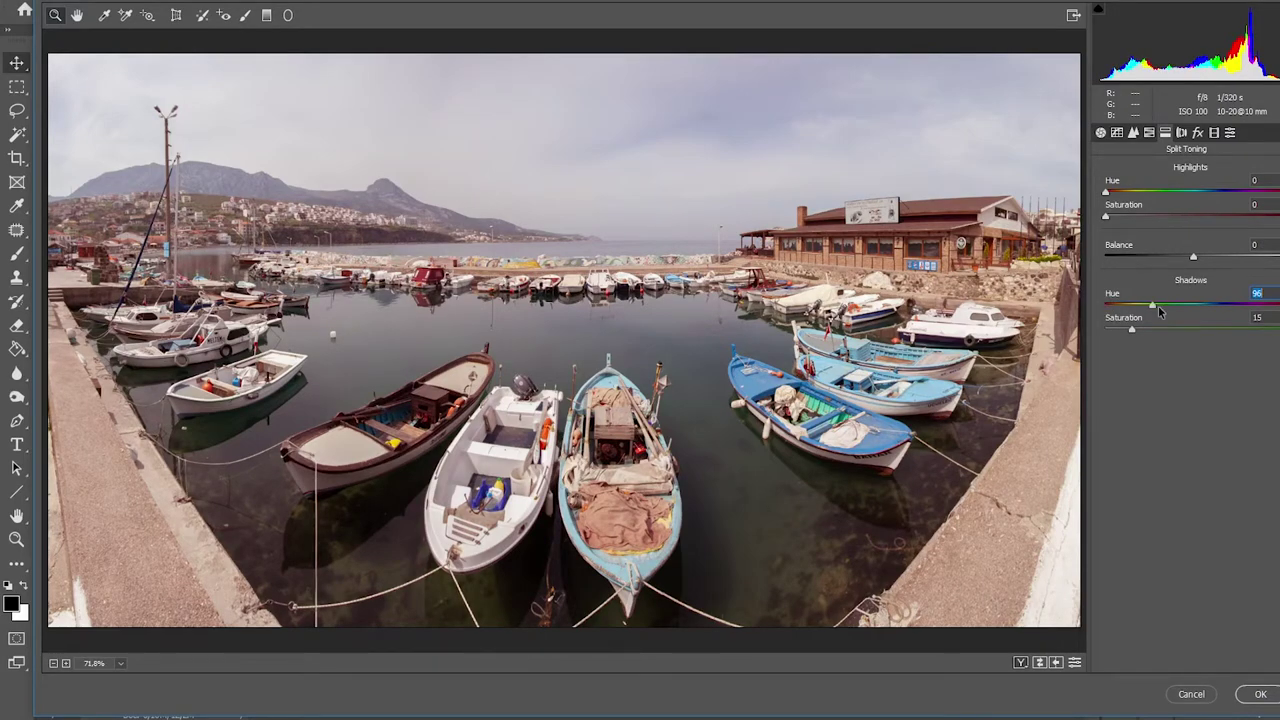
left_click_drag(1159, 312, 1208, 311)
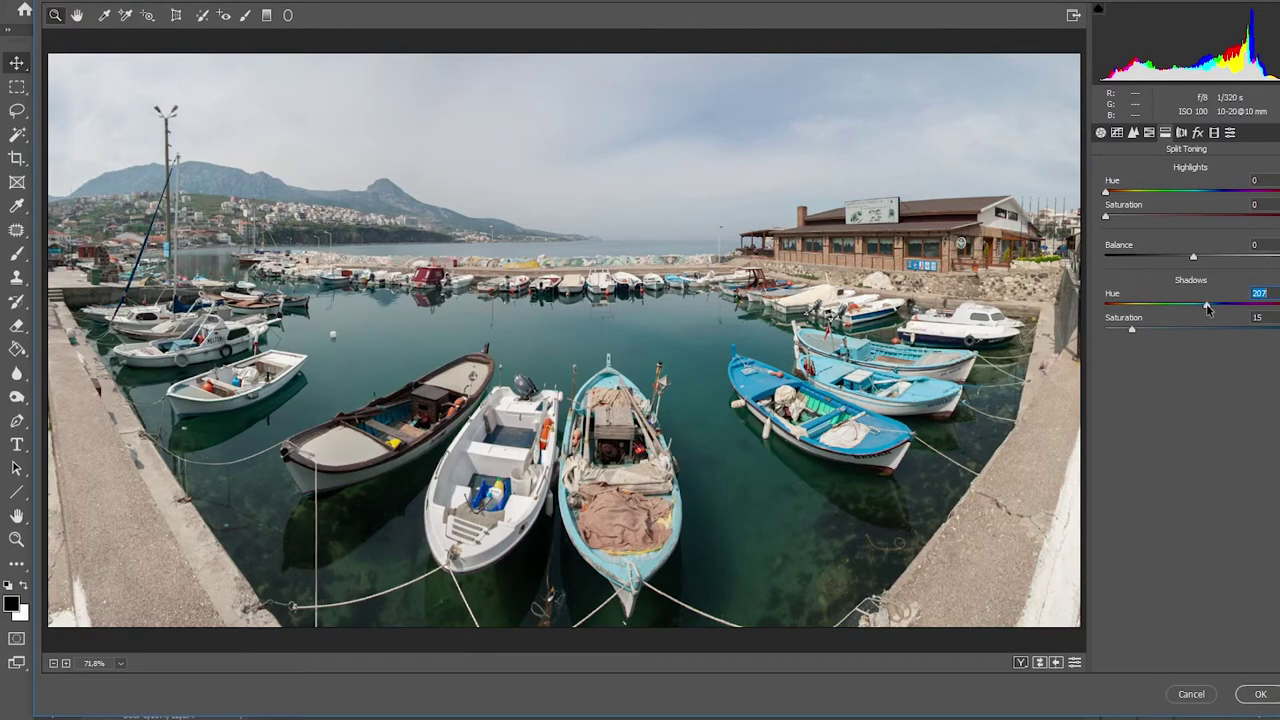
left_click_drag(1208, 311, 1215, 309)
left_click_drag(1131, 329, 1155, 330)
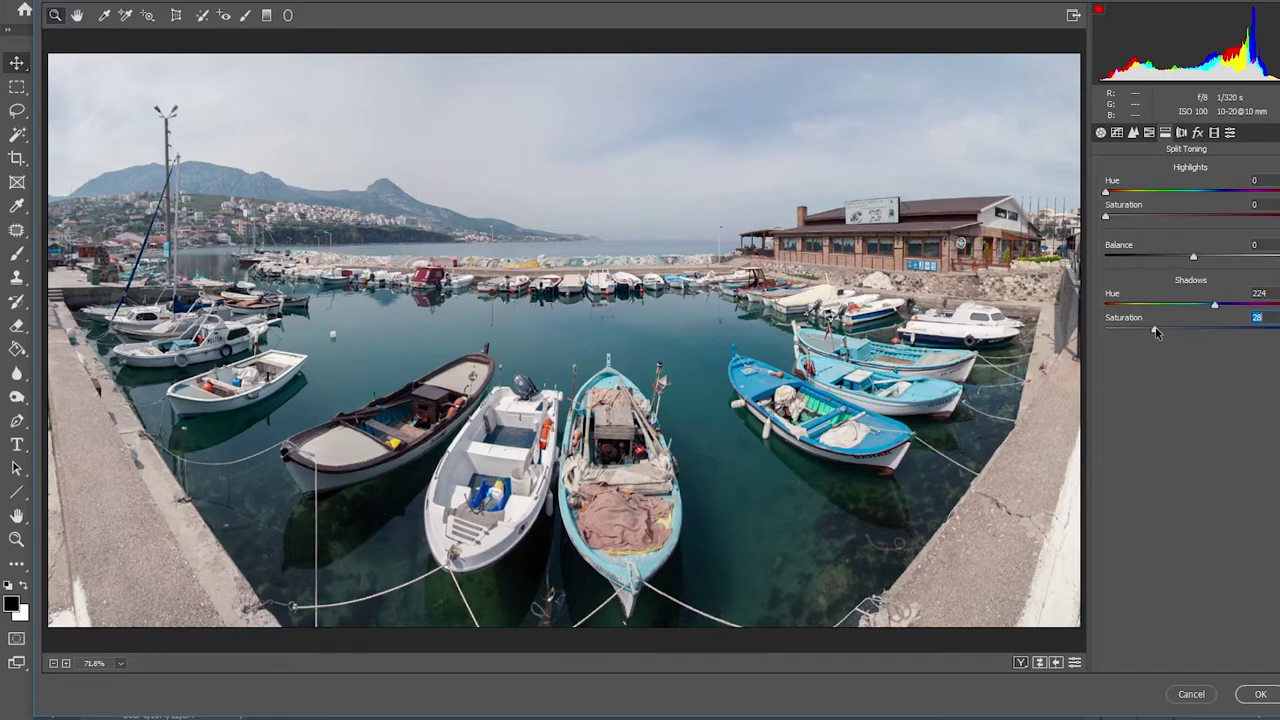
mouse_move(1155, 332)
left_mouse_down()
mouse_move(1247, 335)
mouse_move(1162, 339)
left_mouse_up()
type("30")
Step: Set the Split Toning highlight hue to a warm 12
left_click_drag(1105, 217, 1125, 219)
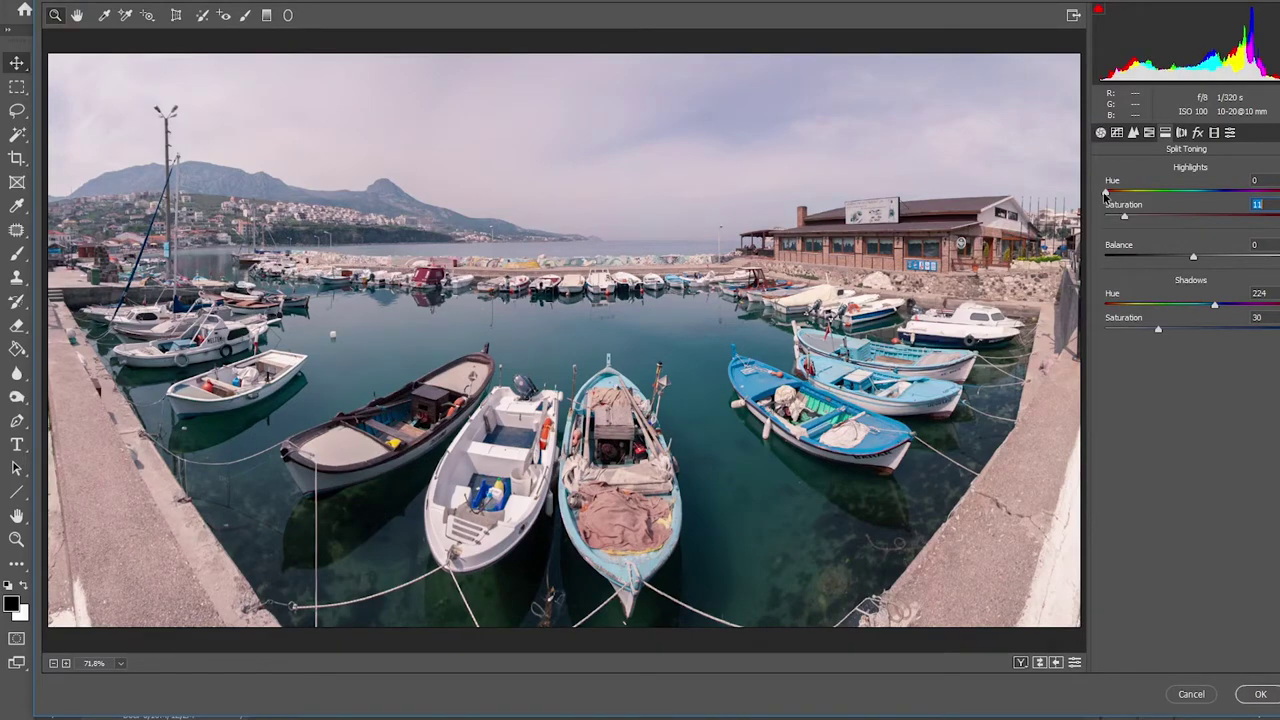
mouse_move(1106, 192)
left_mouse_down()
mouse_move(1151, 204)
mouse_move(1123, 203)
left_mouse_up()
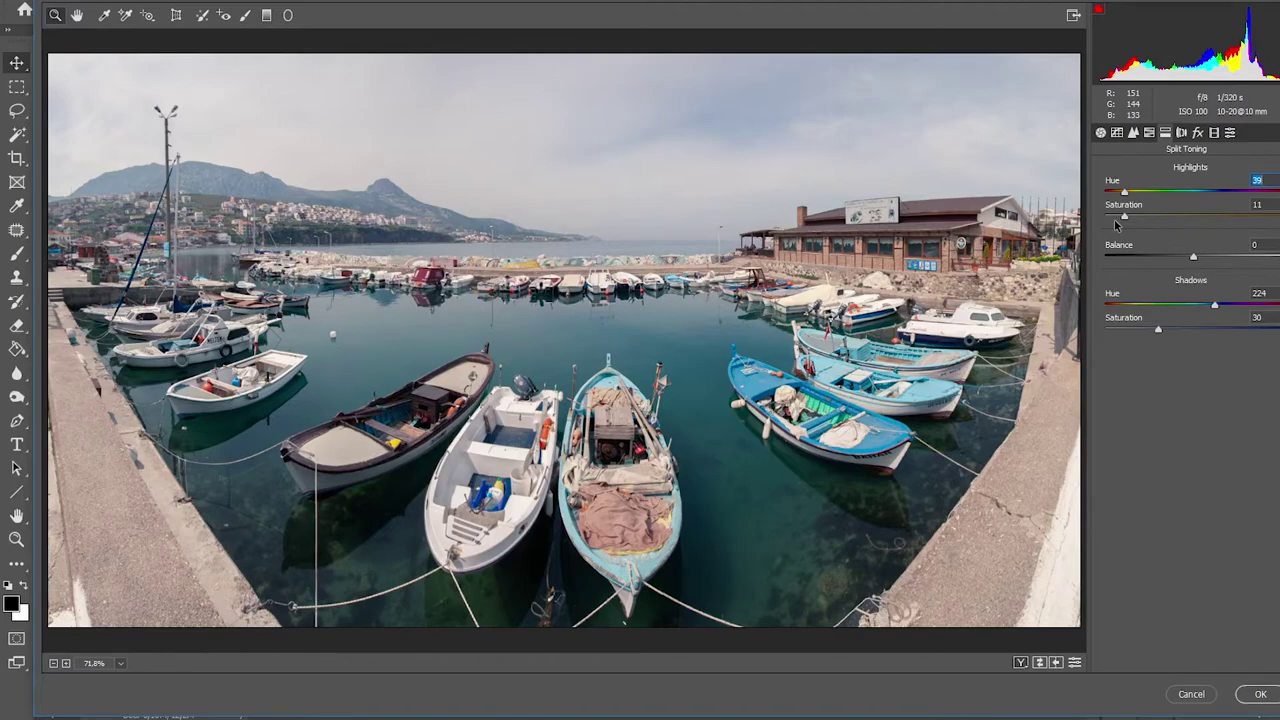
left_click_drag(1124, 192, 1185, 203)
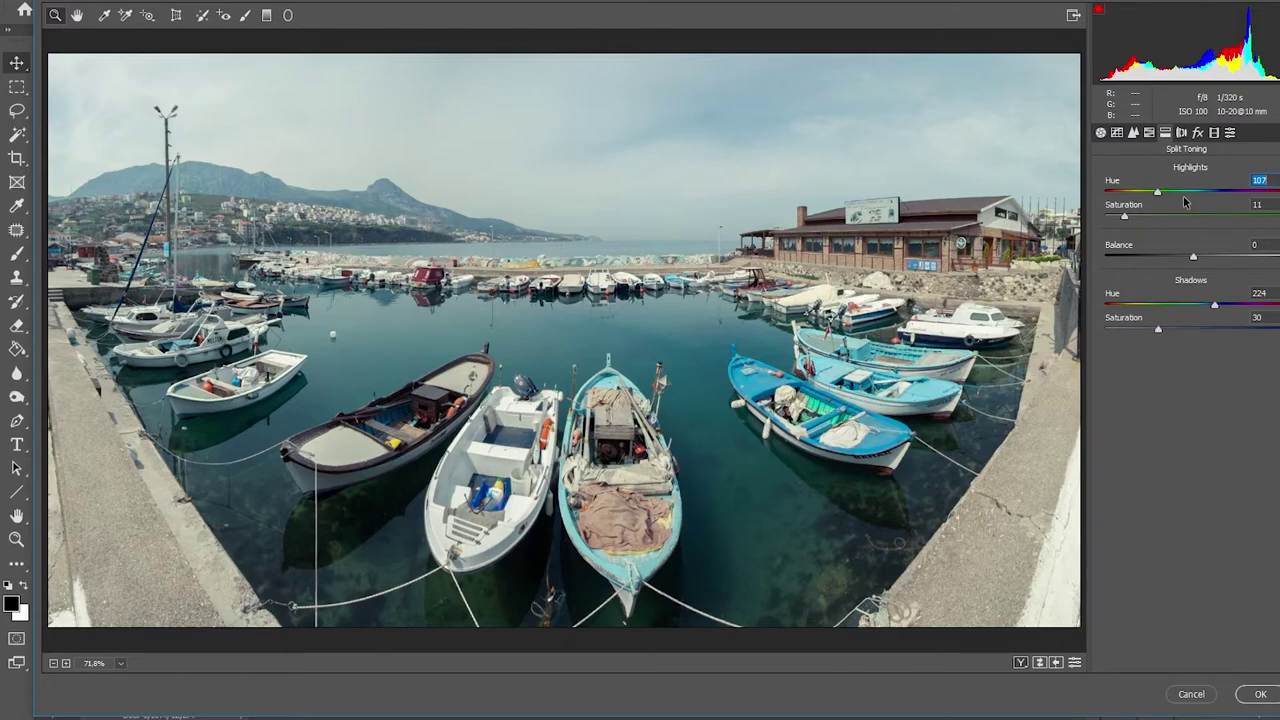
left_click(1163, 195)
left_click_drag(1163, 195, 1261, 195)
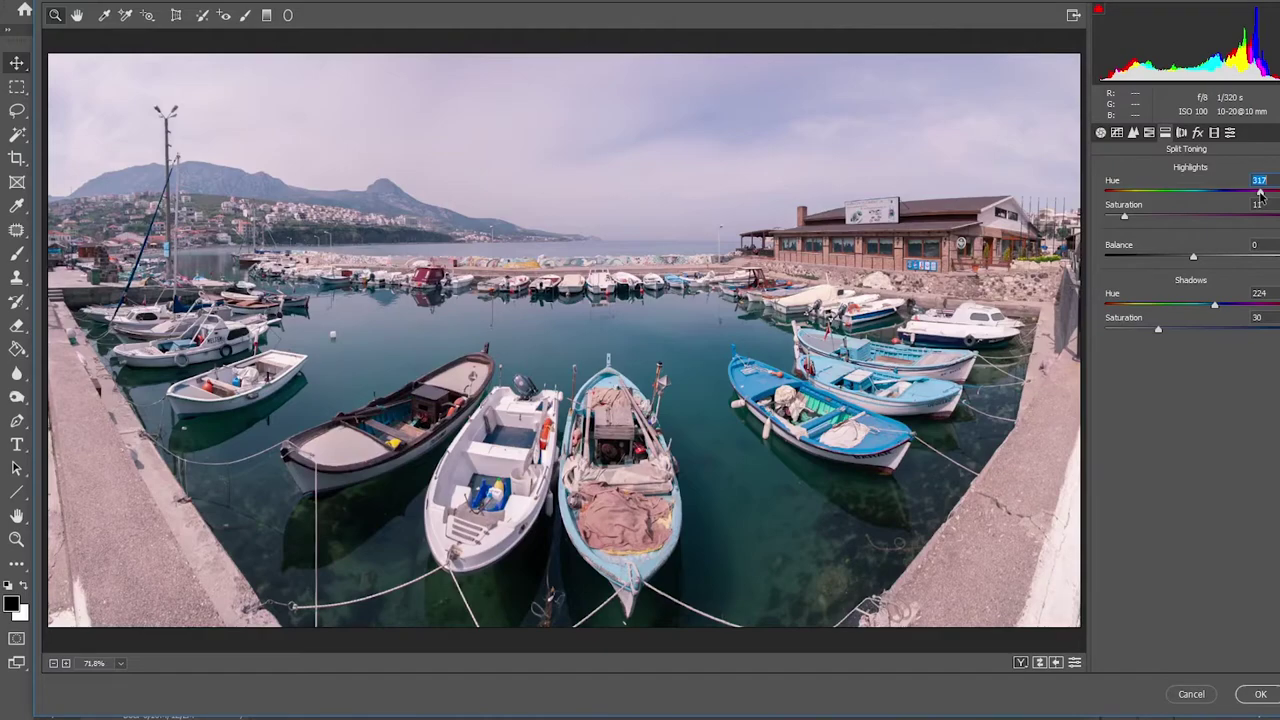
left_click_drag(1261, 196, 1109, 203)
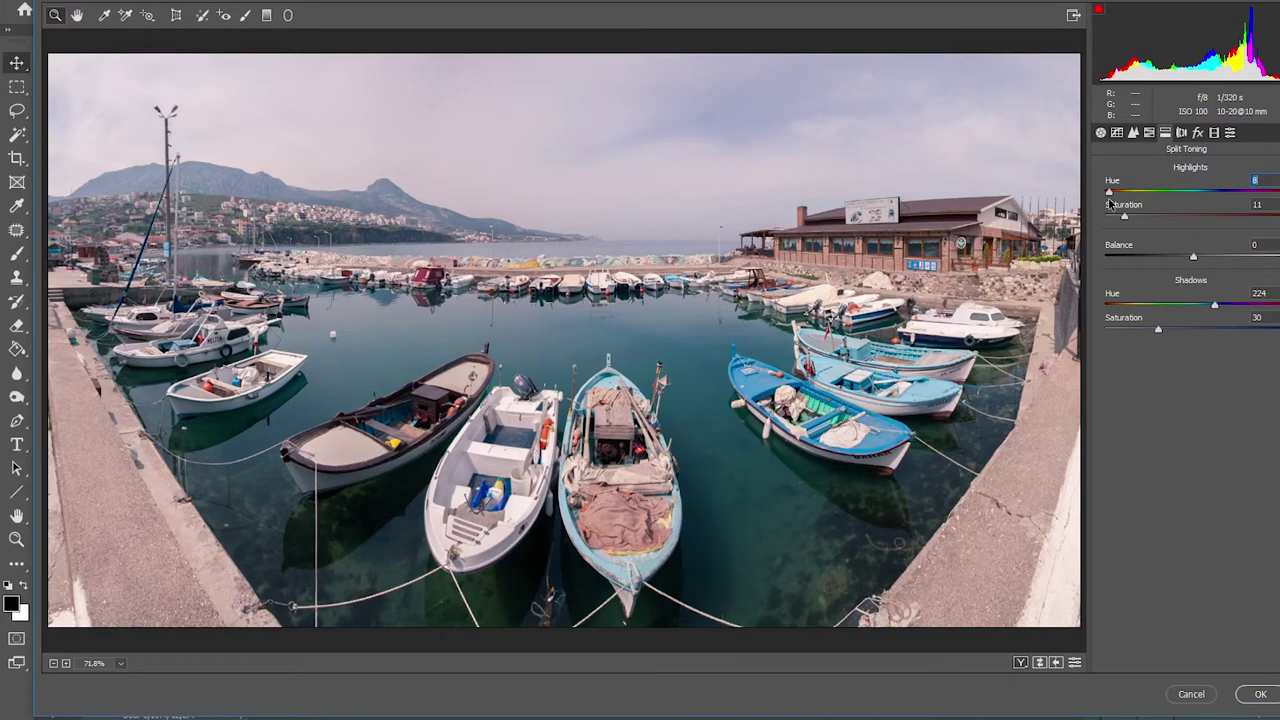
key("Up")
key("Up")
key("Up")
key("Up")
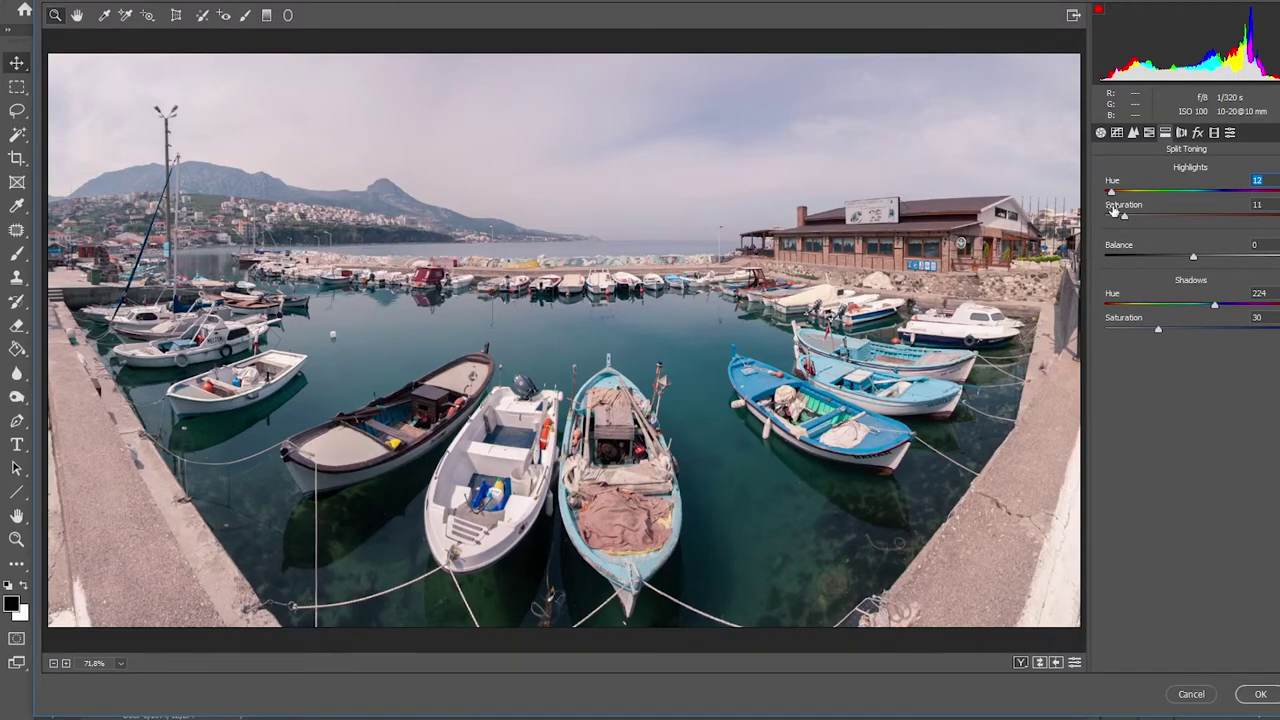
Step: Set highlight saturation to 8, and after testing 75, keep Shadows Saturation at 30
left_click_drag(1124, 215, 1109, 218)
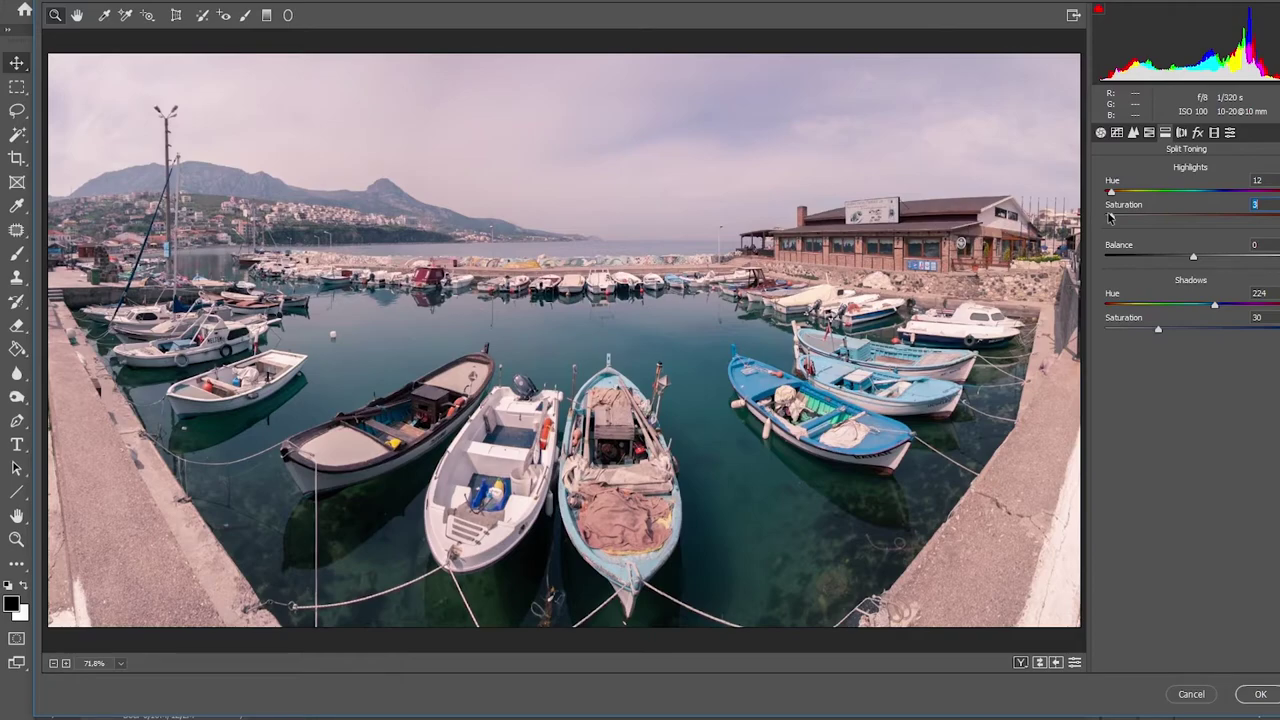
left_click_drag(1109, 218, 1121, 220)
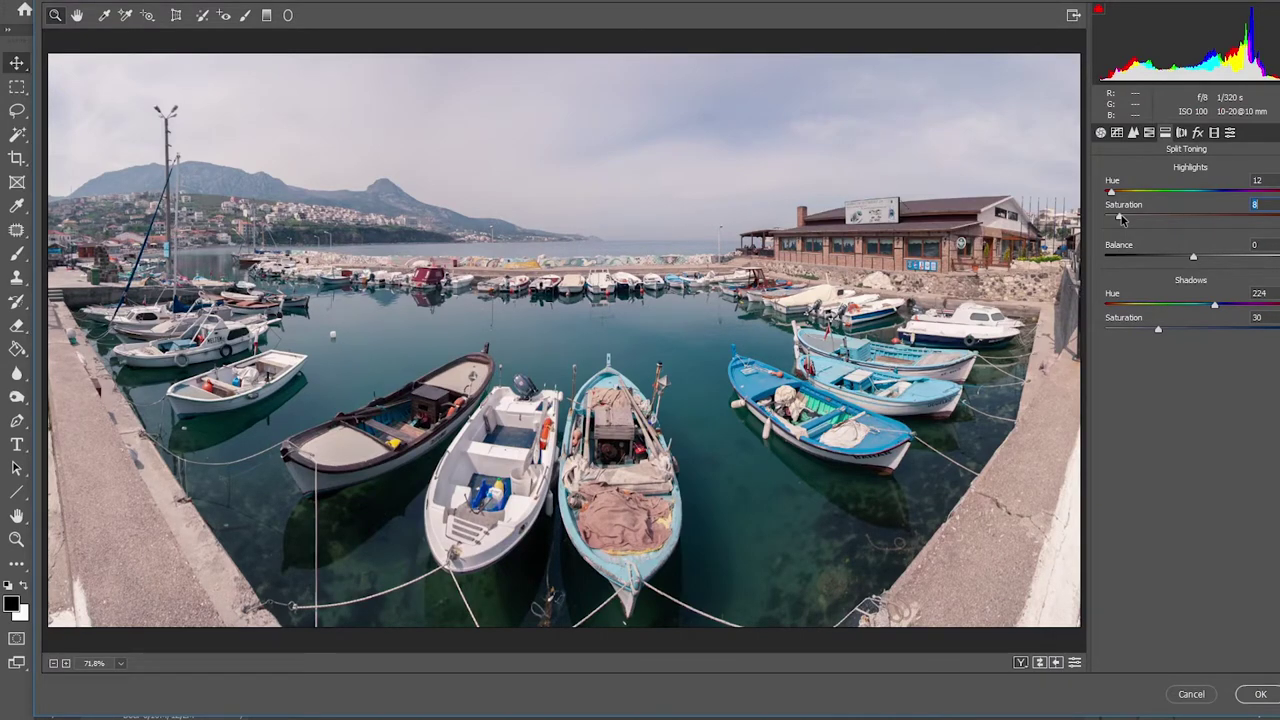
left_click_drag(1158, 329, 1238, 329)
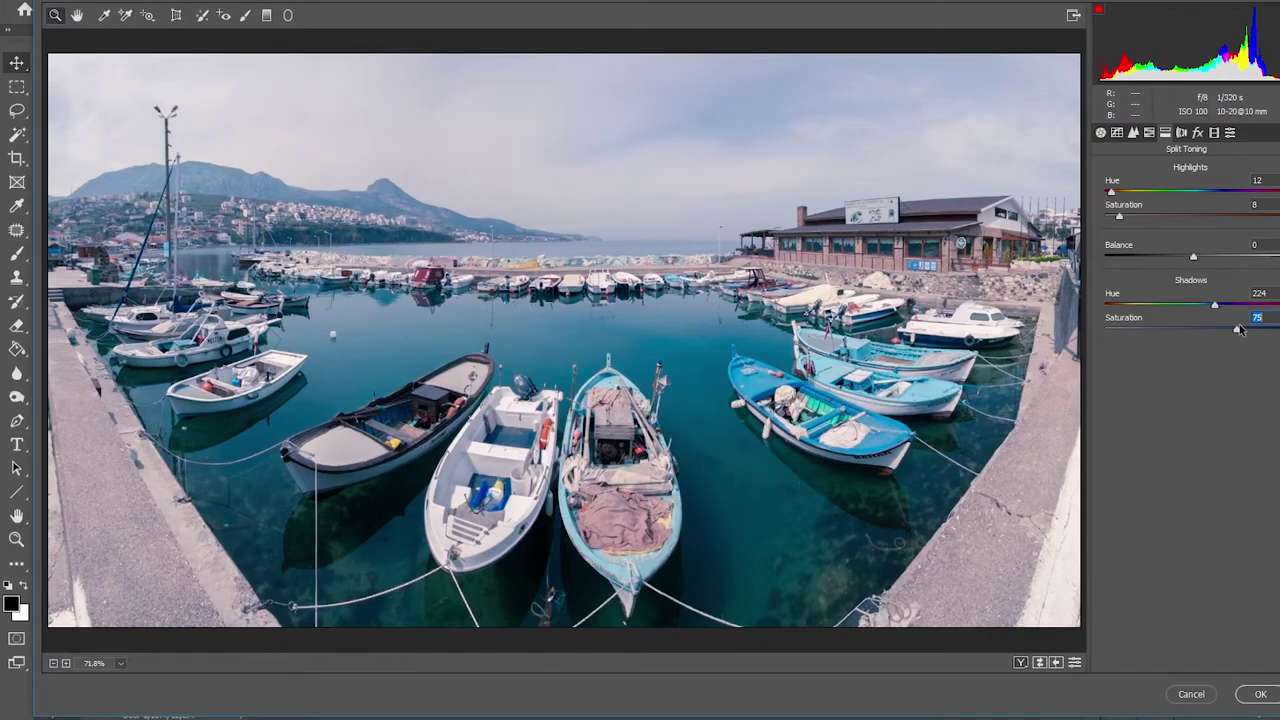
type("30")
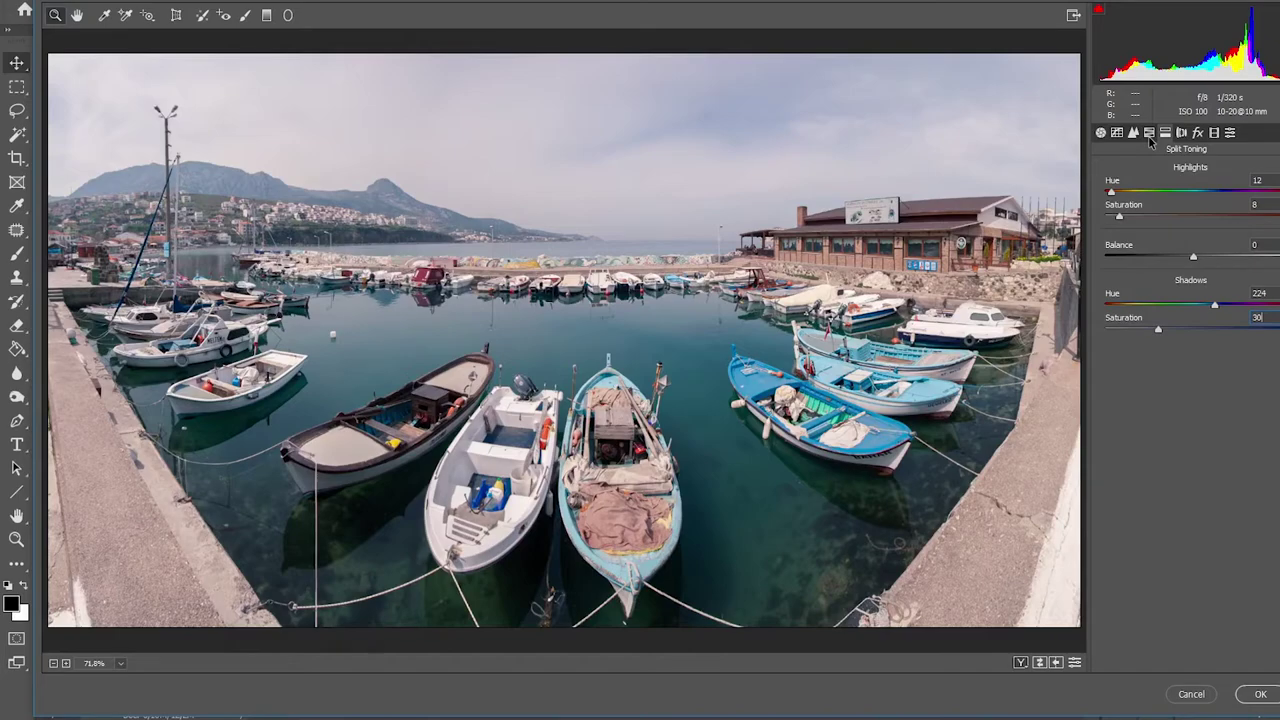
Step: In the HSL Hue adjustments, shift Aquas to +59
left_click(1150, 136)
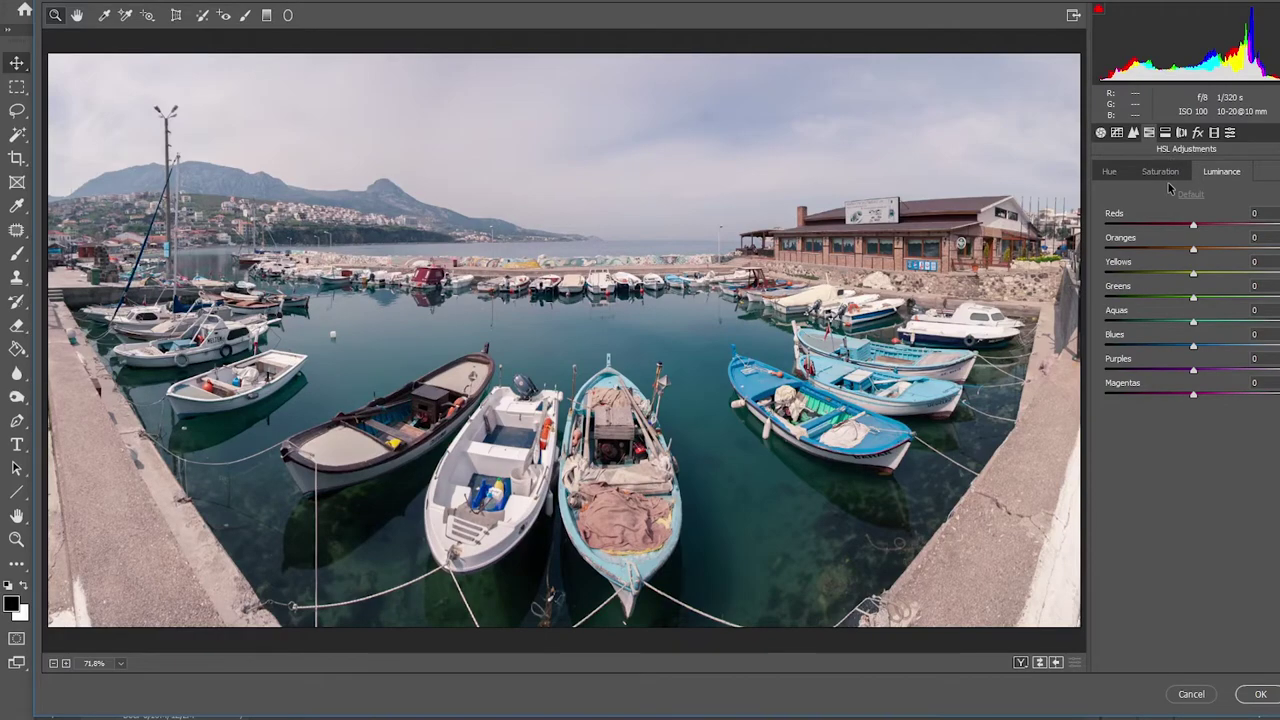
left_click(1109, 171)
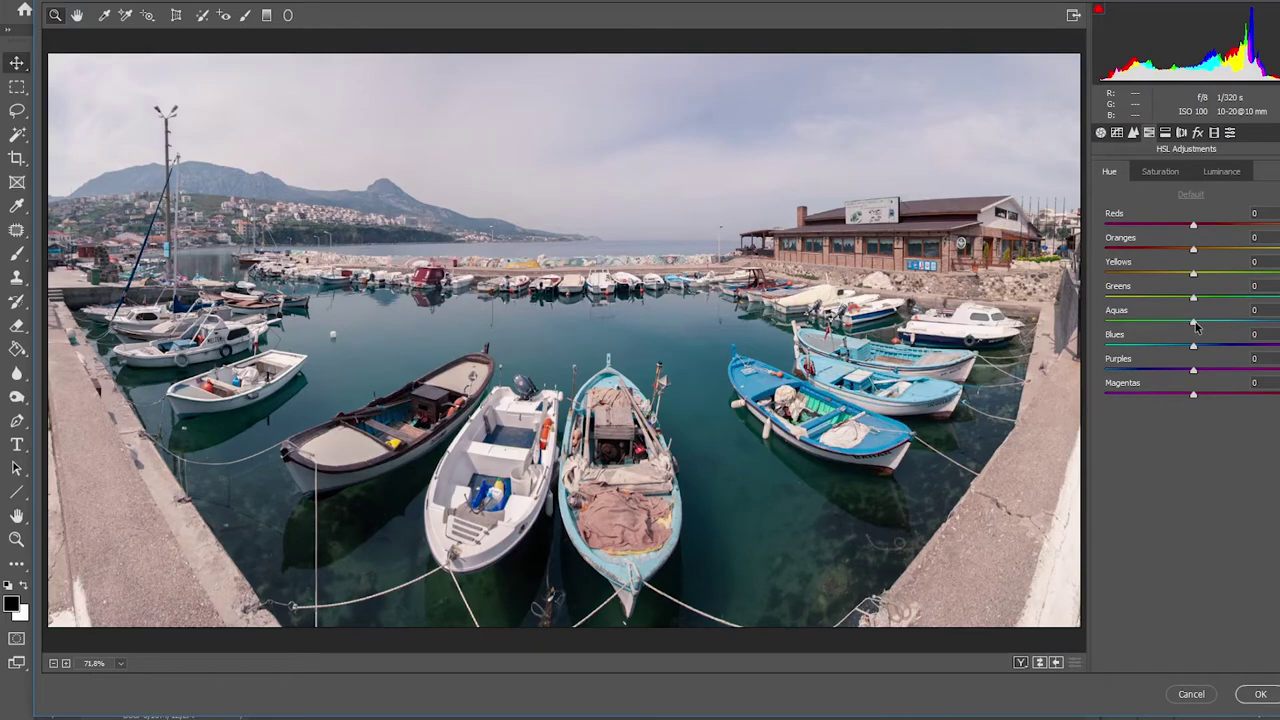
left_click_drag(1193, 345, 1150, 345)
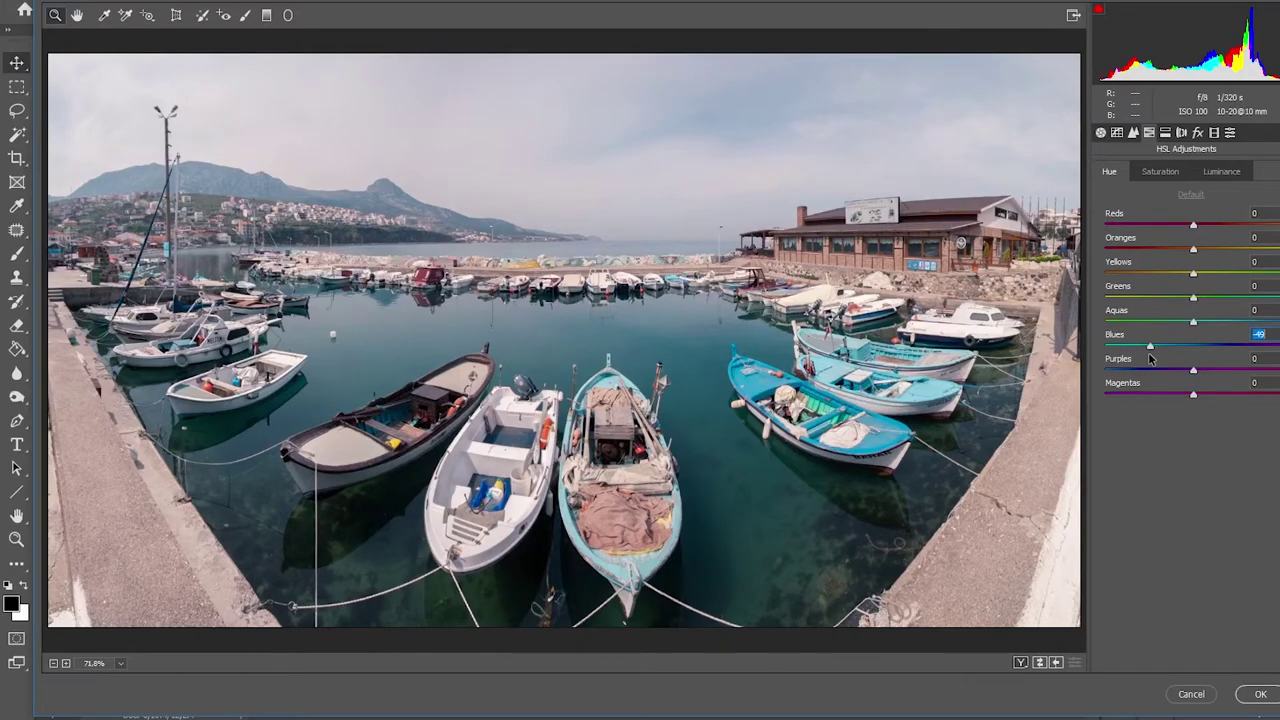
left_click_drag(1150, 356, 1239, 343)
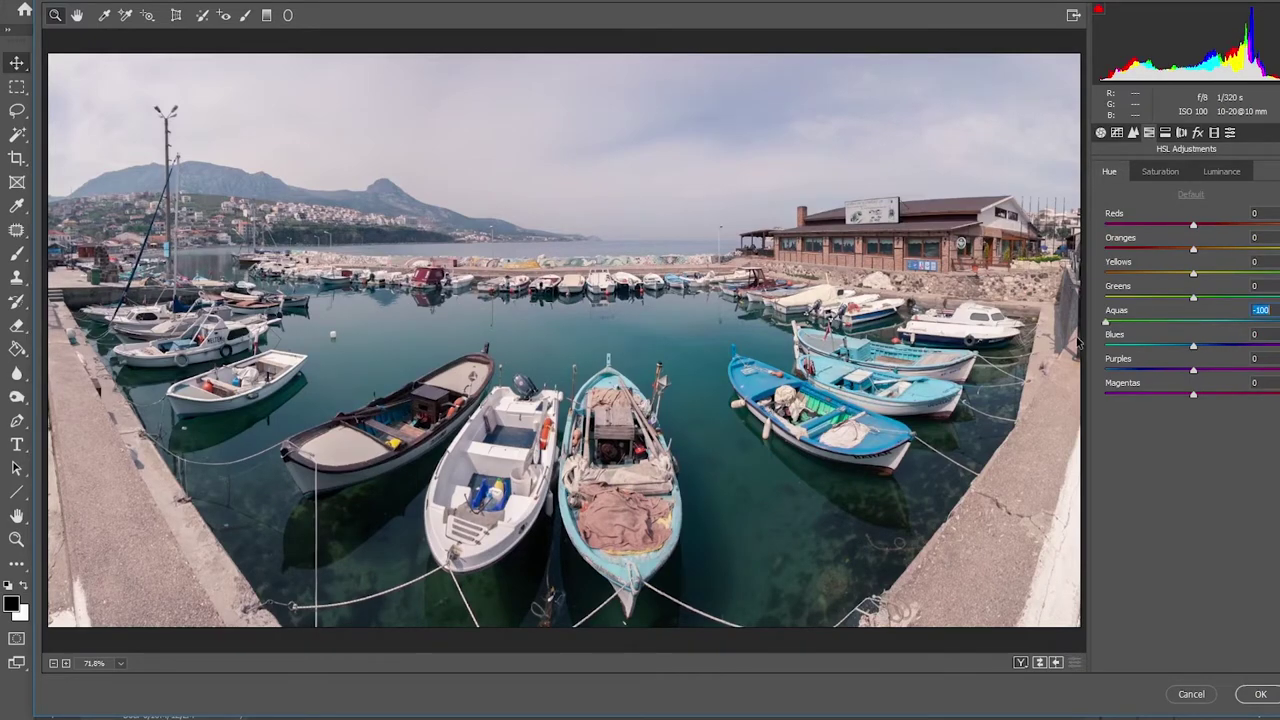
left_click(1214, 322)
type("59")
key("Return")
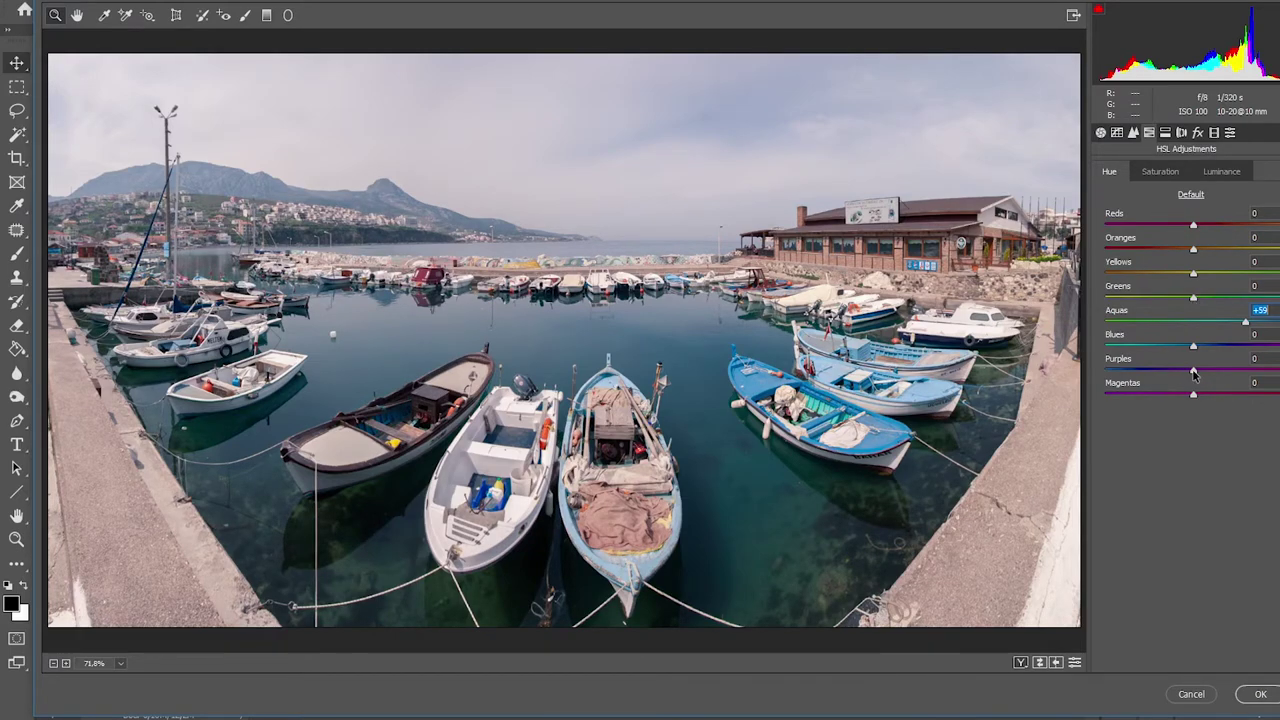
Step: Reset Purples to 0, and set Blues to +22 and Magentas to +86
mouse_move(1193, 371)
left_mouse_down()
mouse_move(1121, 371)
mouse_move(1212, 372)
left_mouse_up()
left_click_drag(1193, 376, 1179, 380)
double_click(1173, 372)
mouse_move(1193, 347)
left_mouse_down()
mouse_move(1225, 347)
mouse_move(1210, 360)
left_mouse_up()
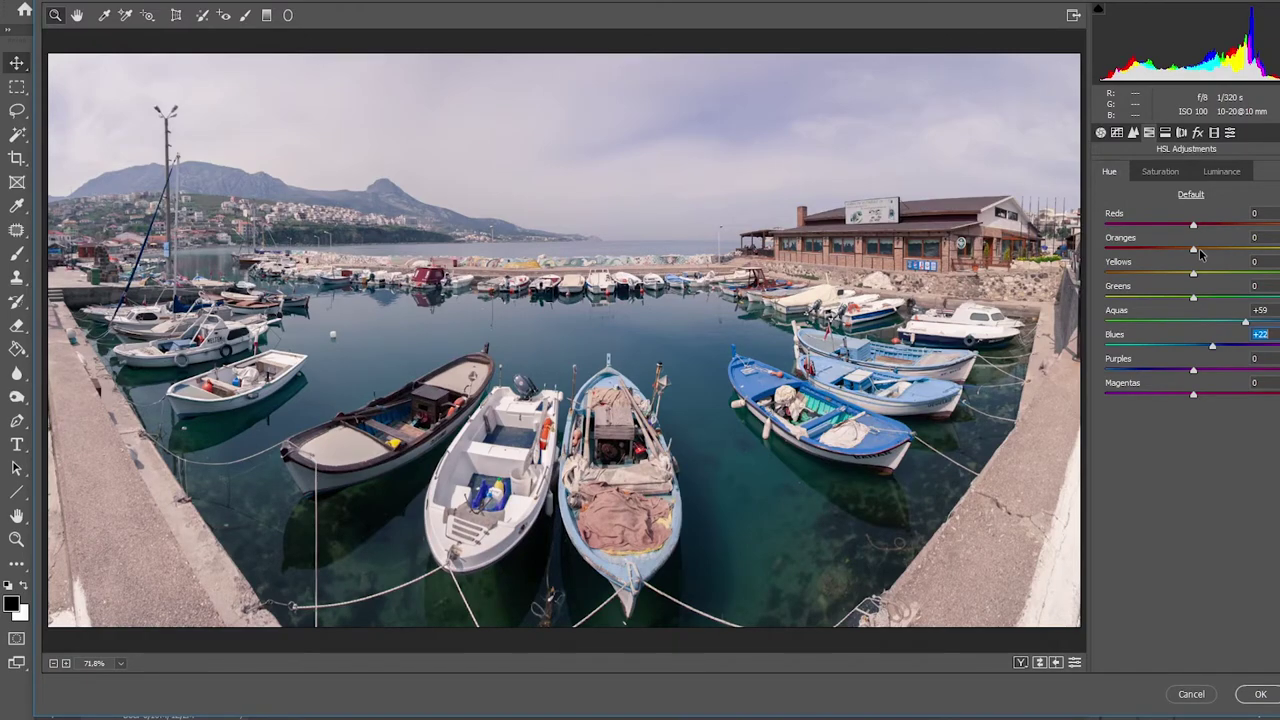
key("Return")
left_click(1258, 382)
type("87")
key("Return")
key("Down")
Step: Set HSL Luminance Aquas +15 and Blues -13, then return to the Basic panel
left_click(1221, 171)
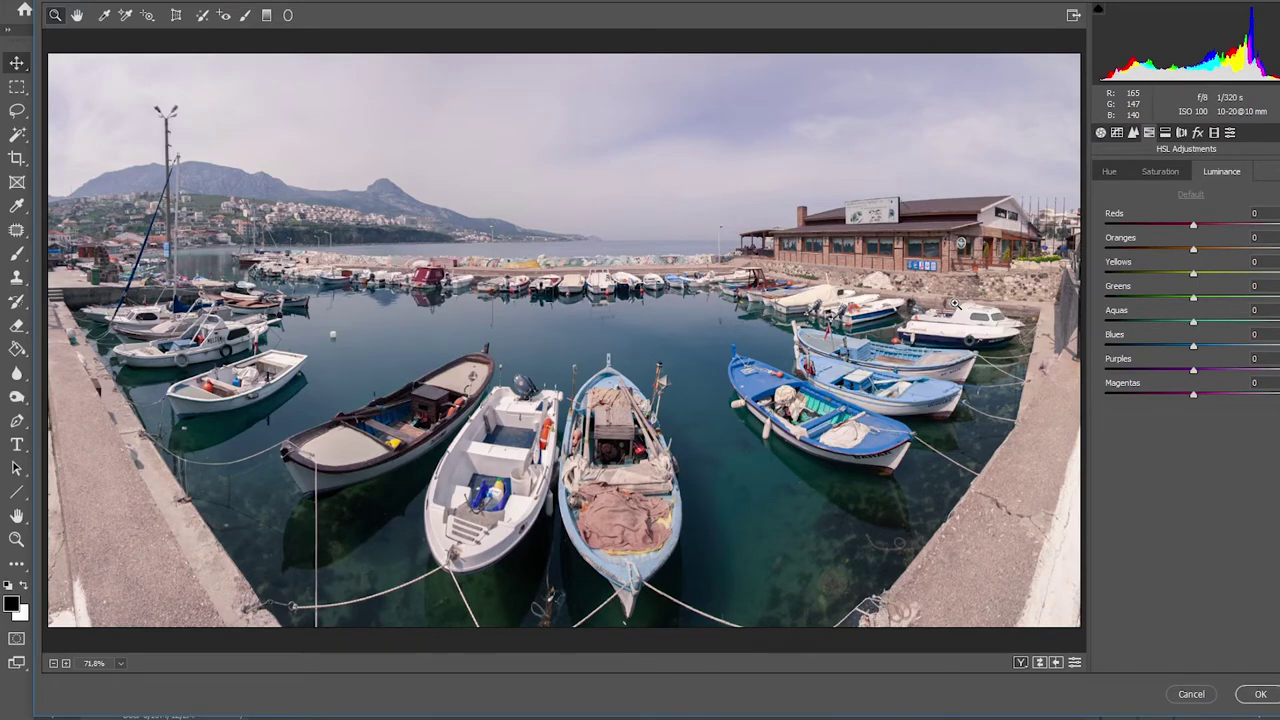
left_click_drag(1193, 321, 1207, 321)
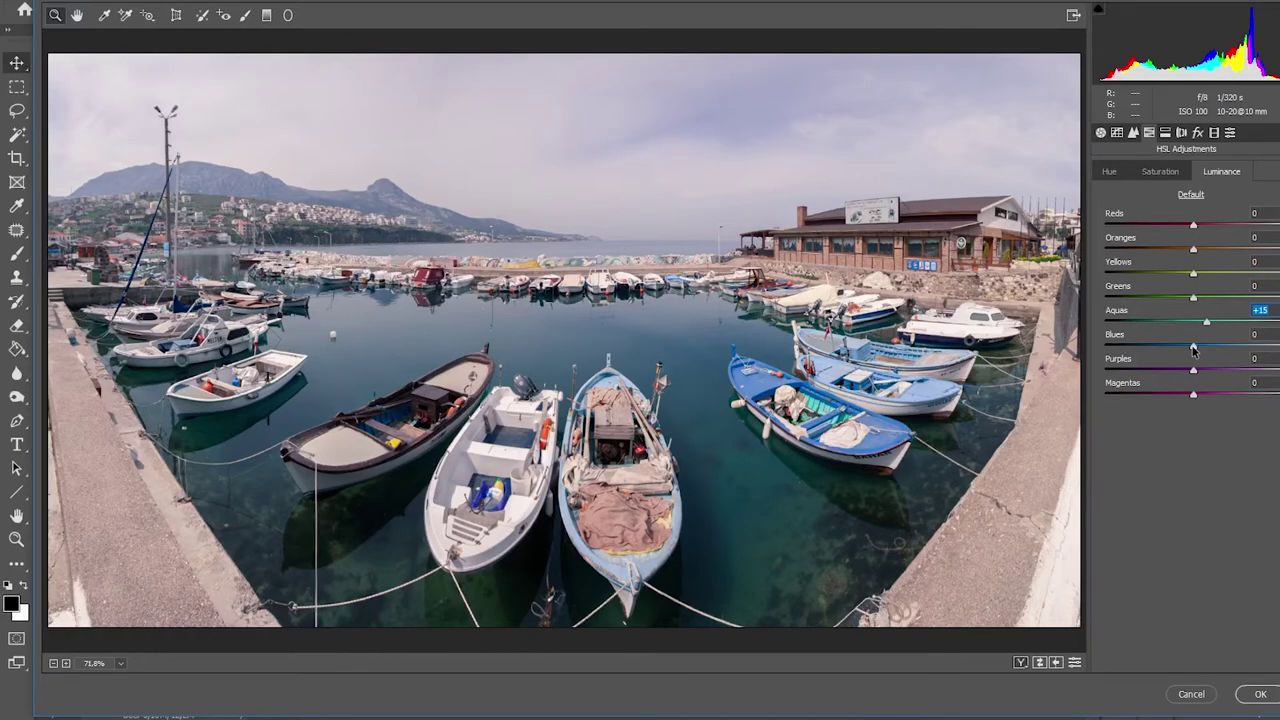
left_click_drag(1193, 346, 1167, 356)
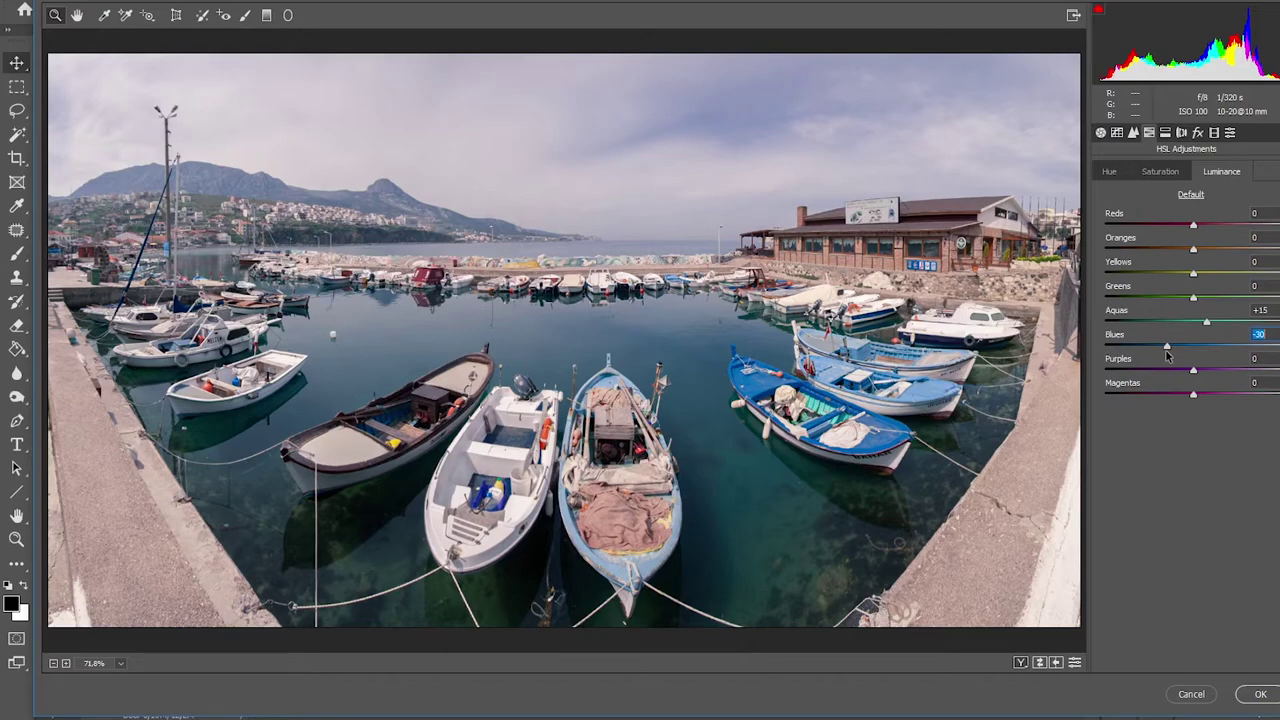
left_click_drag(1166, 352, 1100, 350)
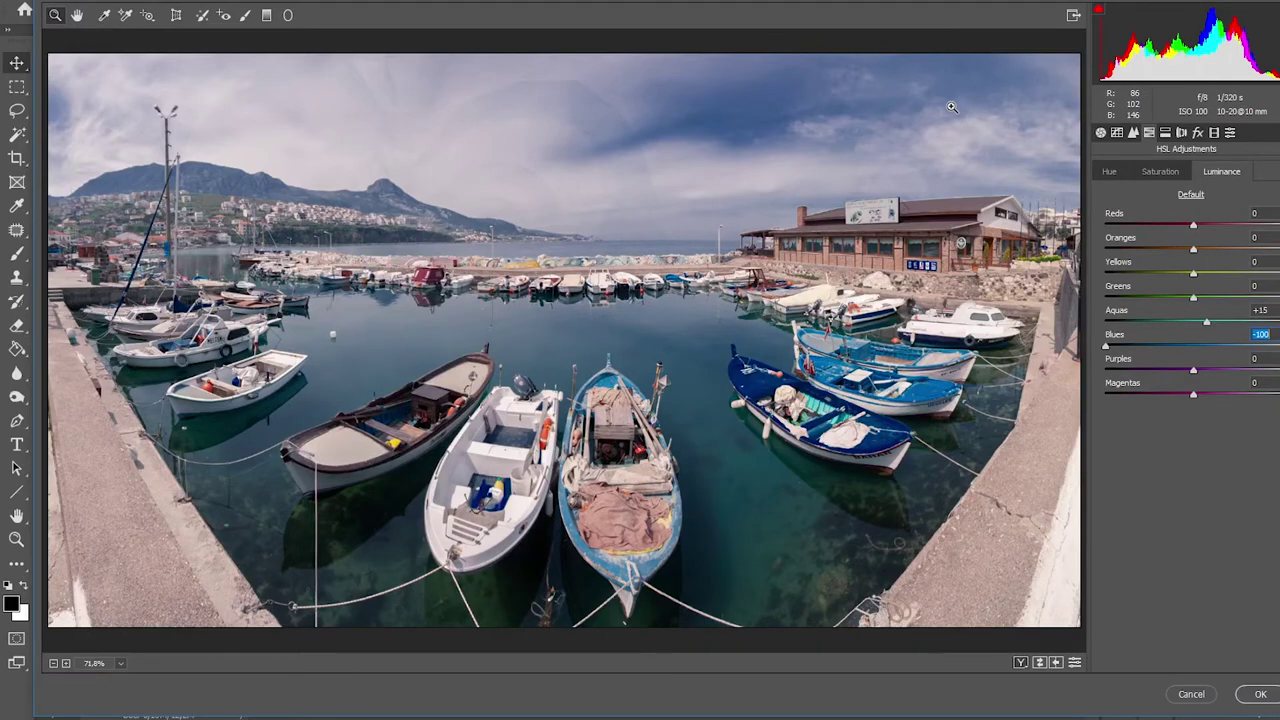
type("-13")
key("Return")
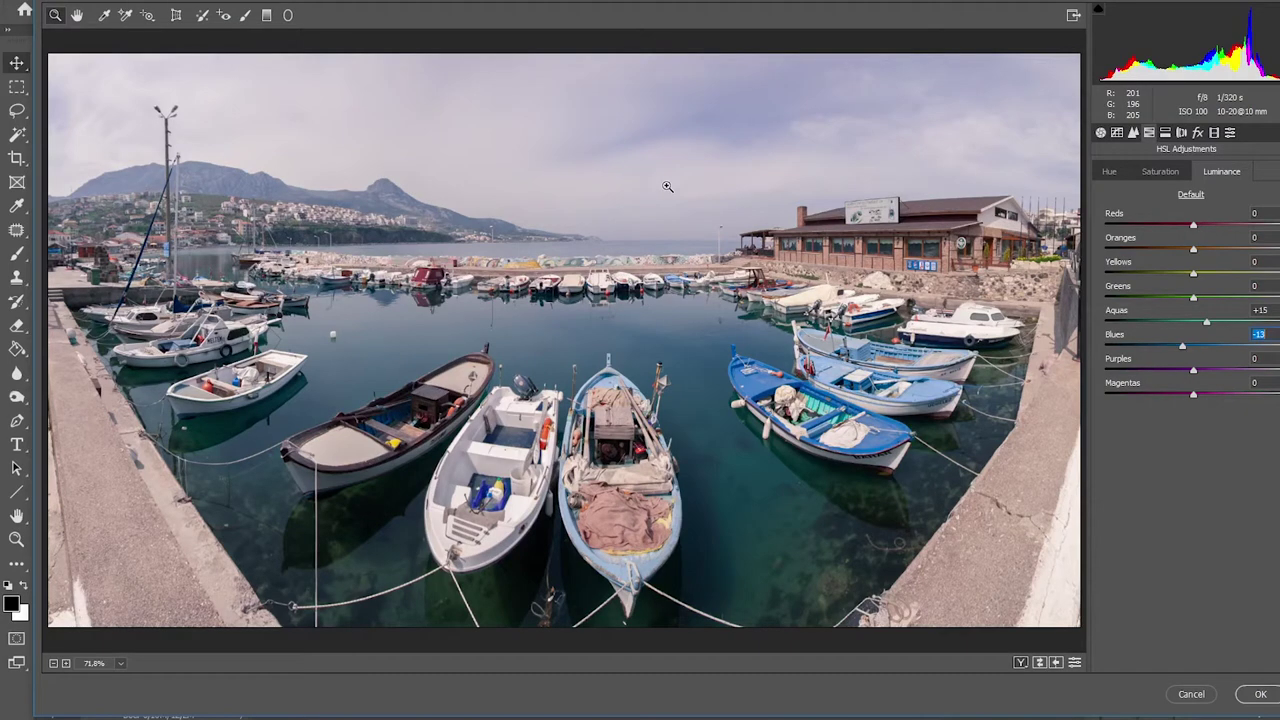
left_click(1100, 132)
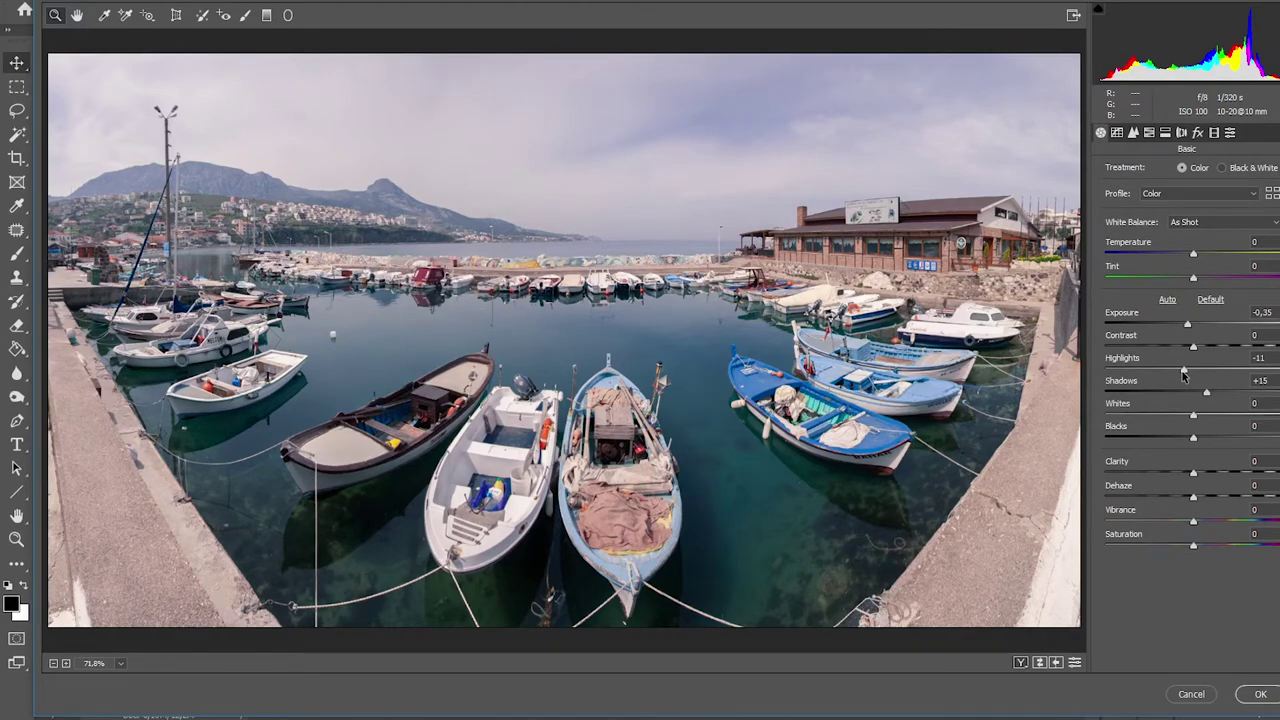
Step: Lower Camera Raw Highlights to -37 and apply the edit to the panorama layer
left_click_drag(1183, 372, 1161, 370)
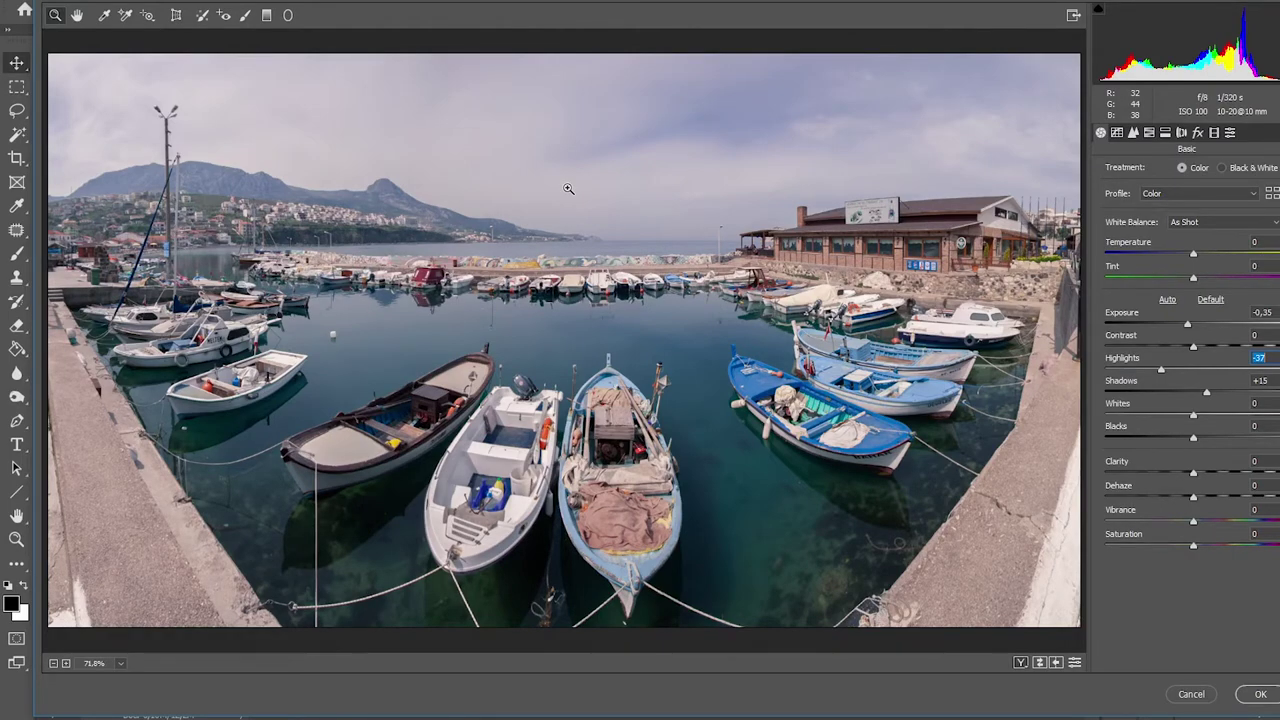
key("Return")
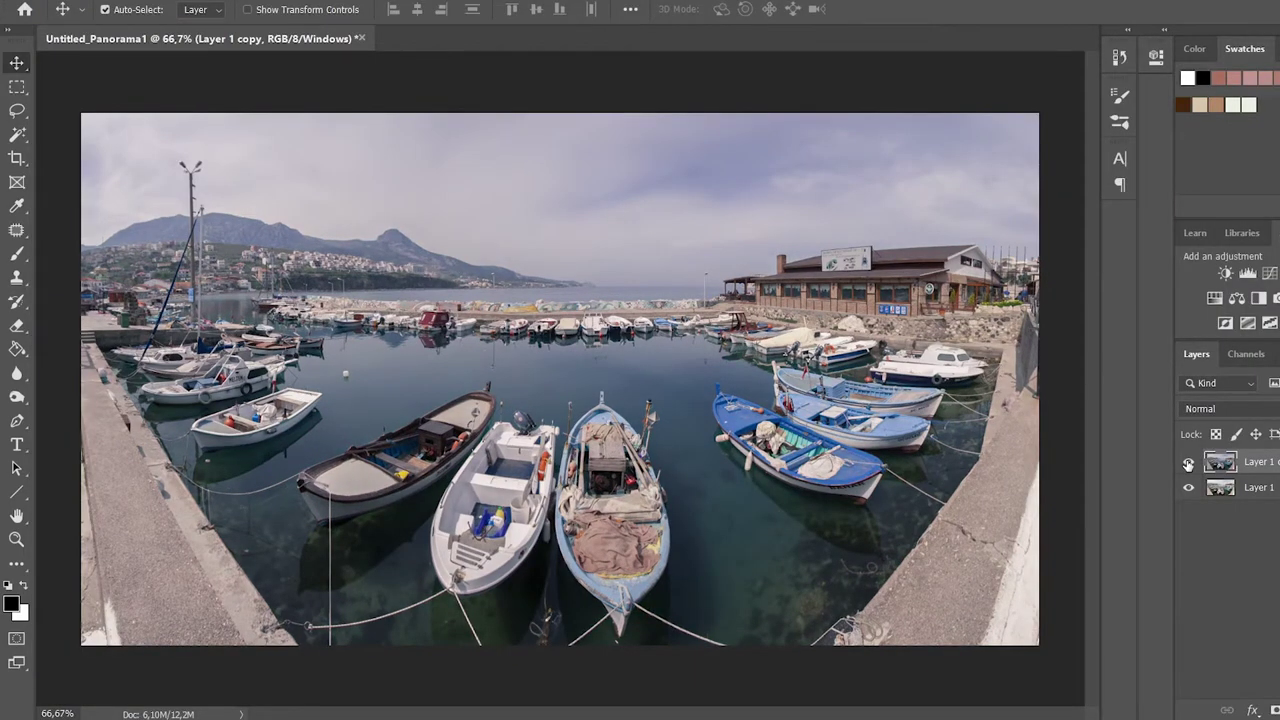
Step: Toggle Layer 1 copy's visibility off and on to compare before and after Camera Raw
left_click(1188, 463)
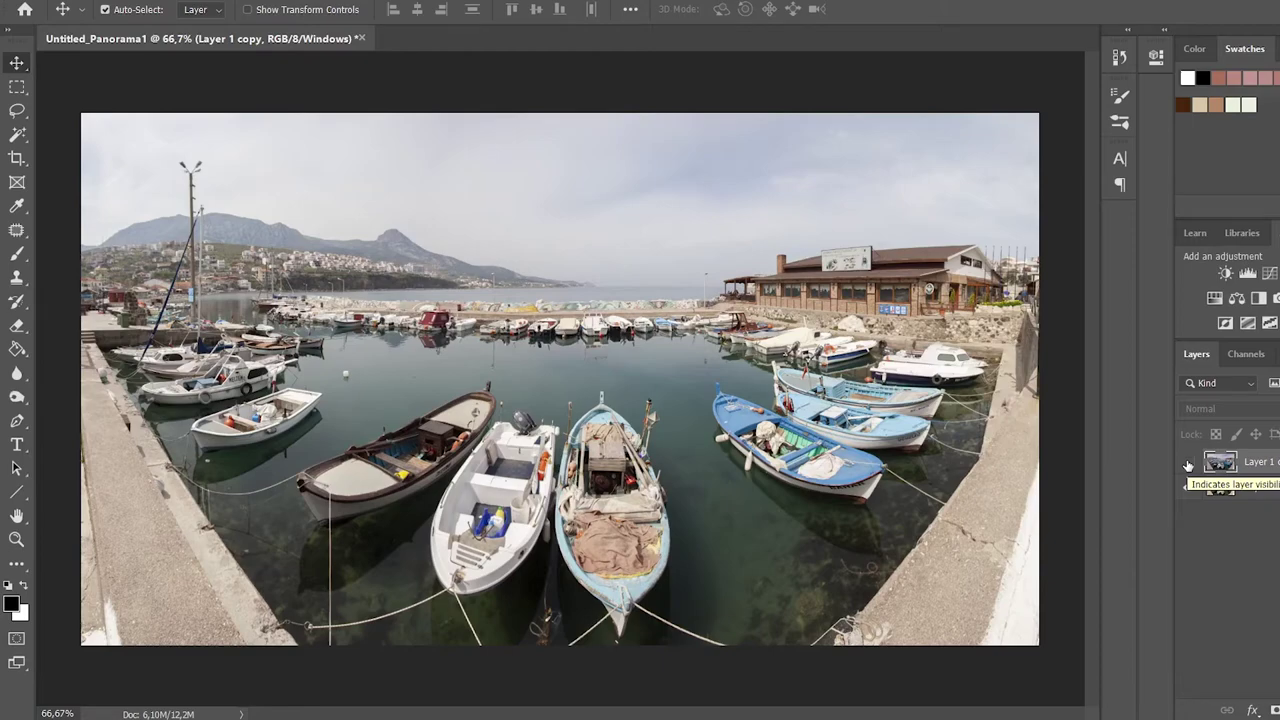
left_click(1188, 463)
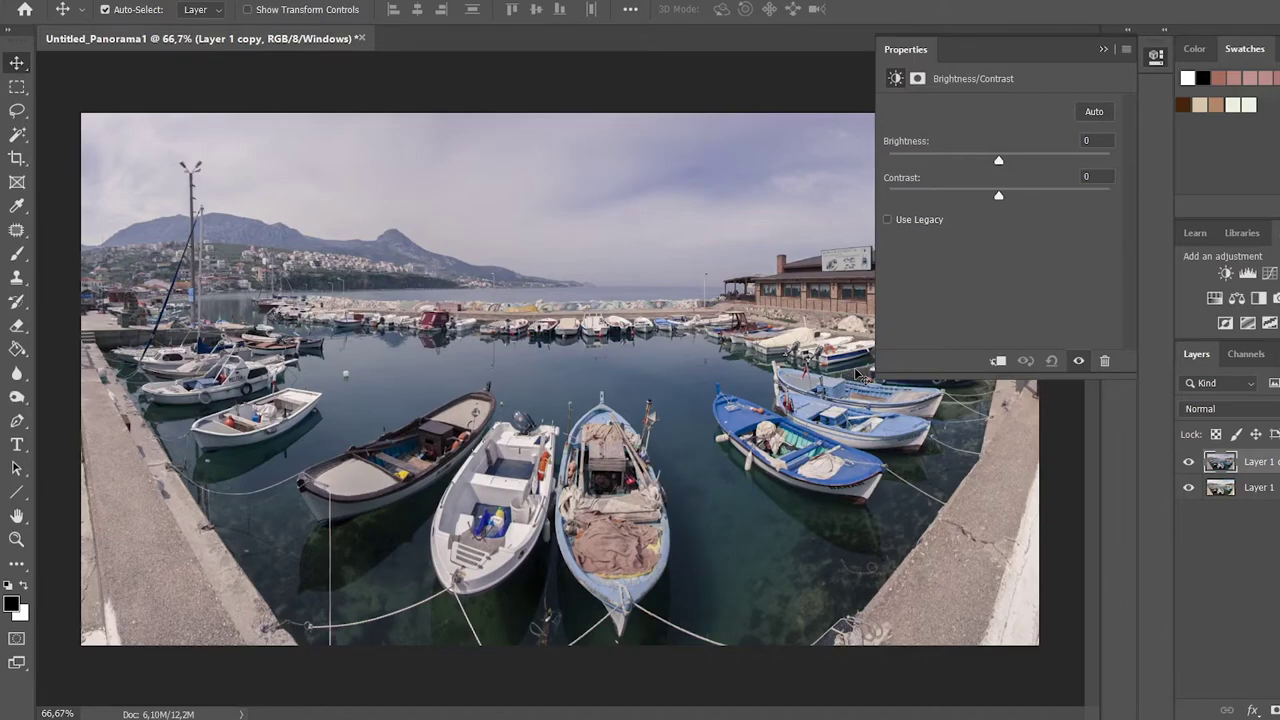
Step: Set Brightness/Contrast to brightness 4 and contrast 30, toggling it to compare the result
left_click_drag(998, 195, 1010, 196)
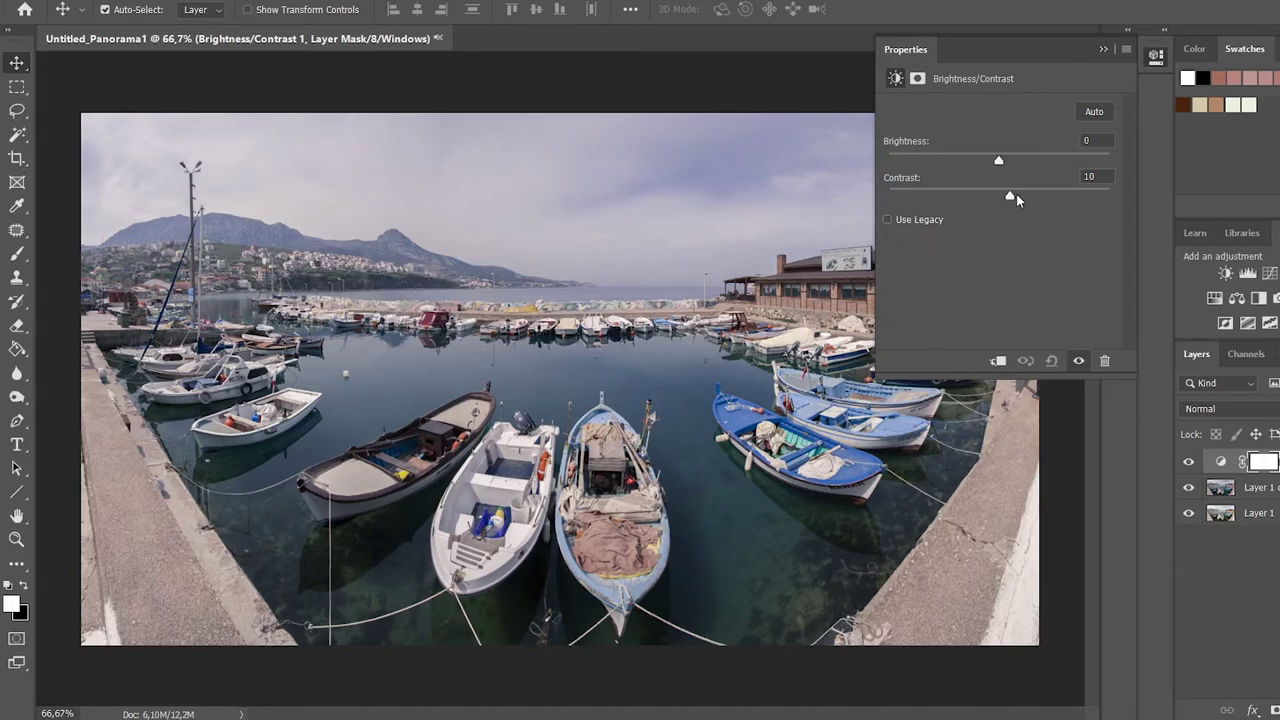
left_click_drag(1016, 196, 1028, 197)
left_click_drag(1001, 163, 1002, 164)
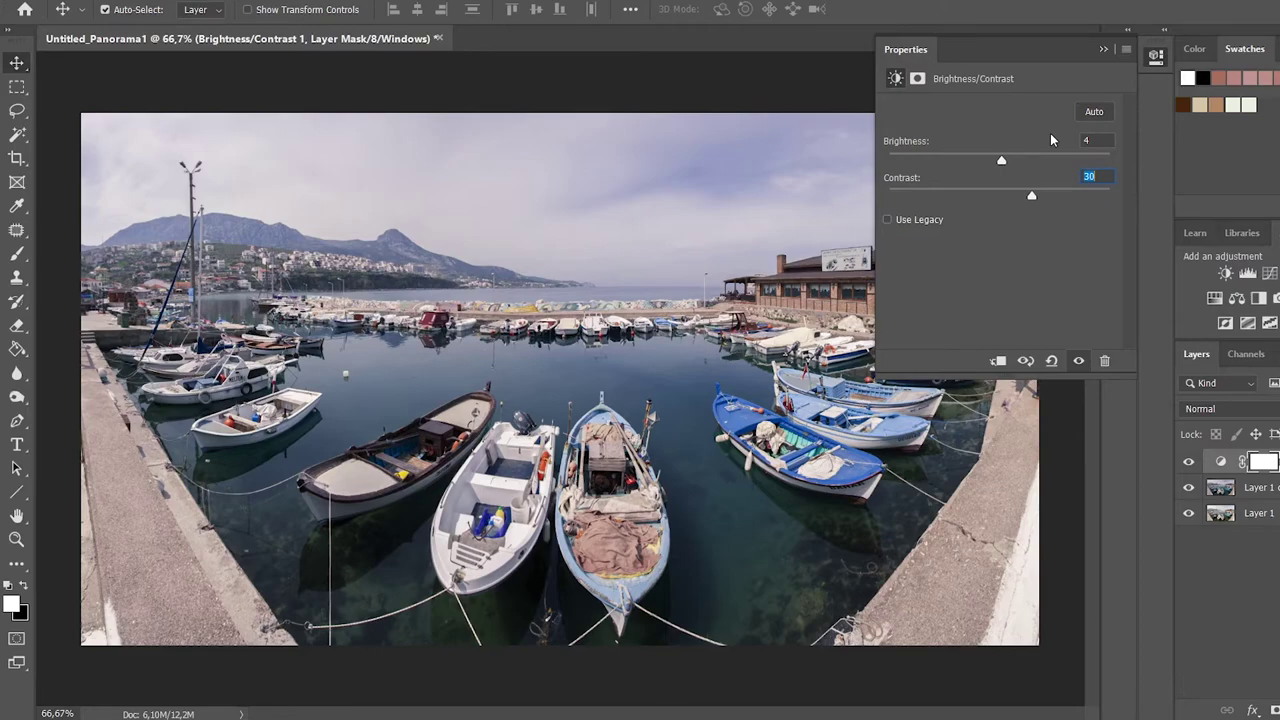
left_click(1188, 462)
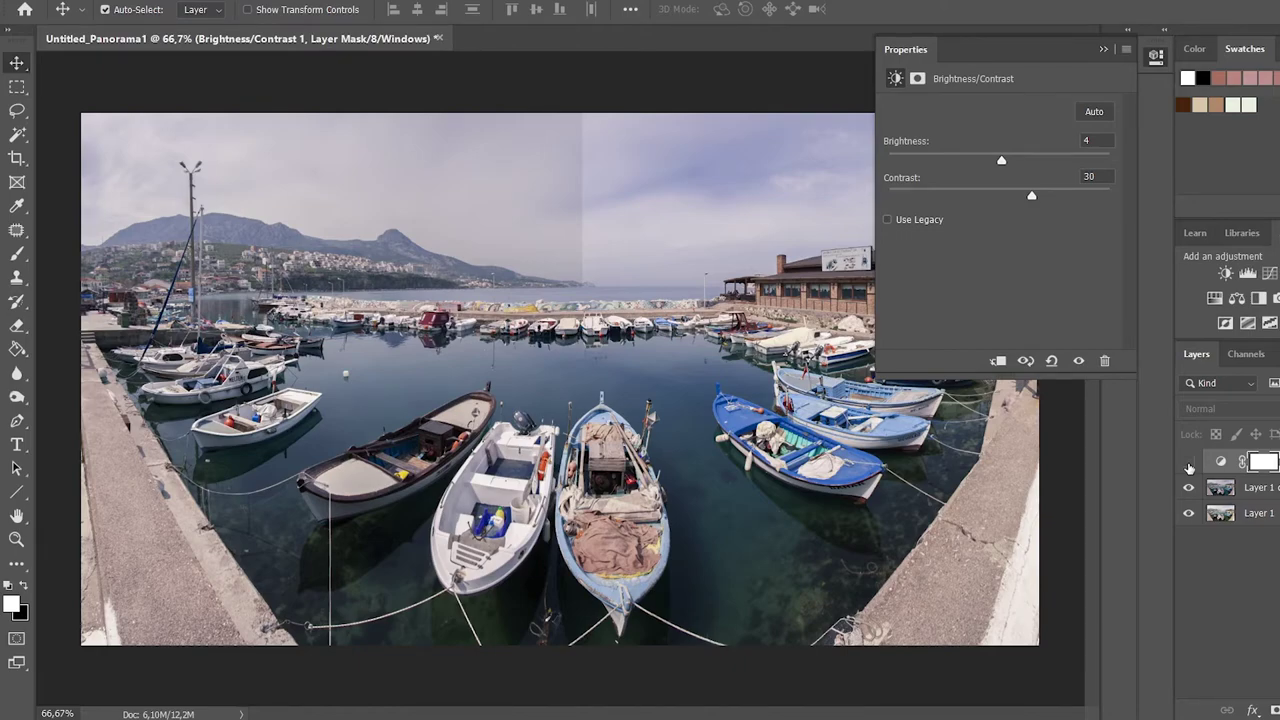
left_click(1189, 462)
left_click(1104, 49)
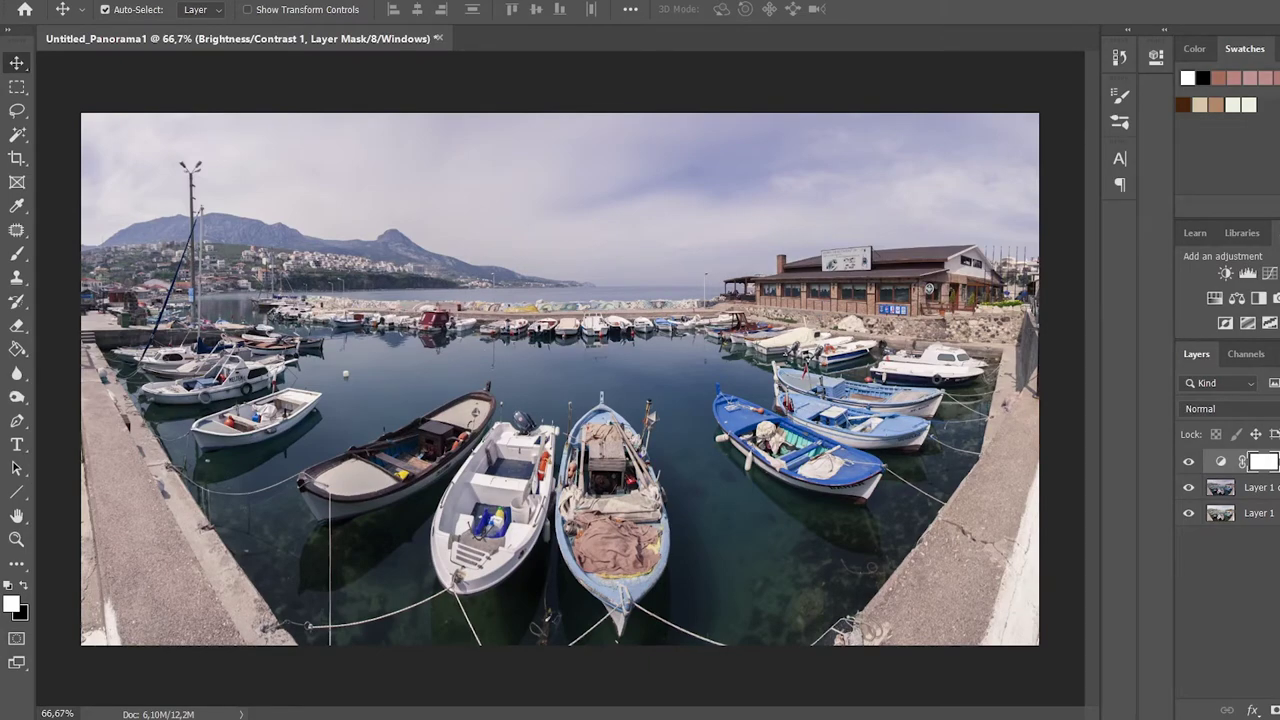
Step: Add a Hue/Saturation adjustment layer with its blend mode set to Soft Light
left_click(1276, 710)
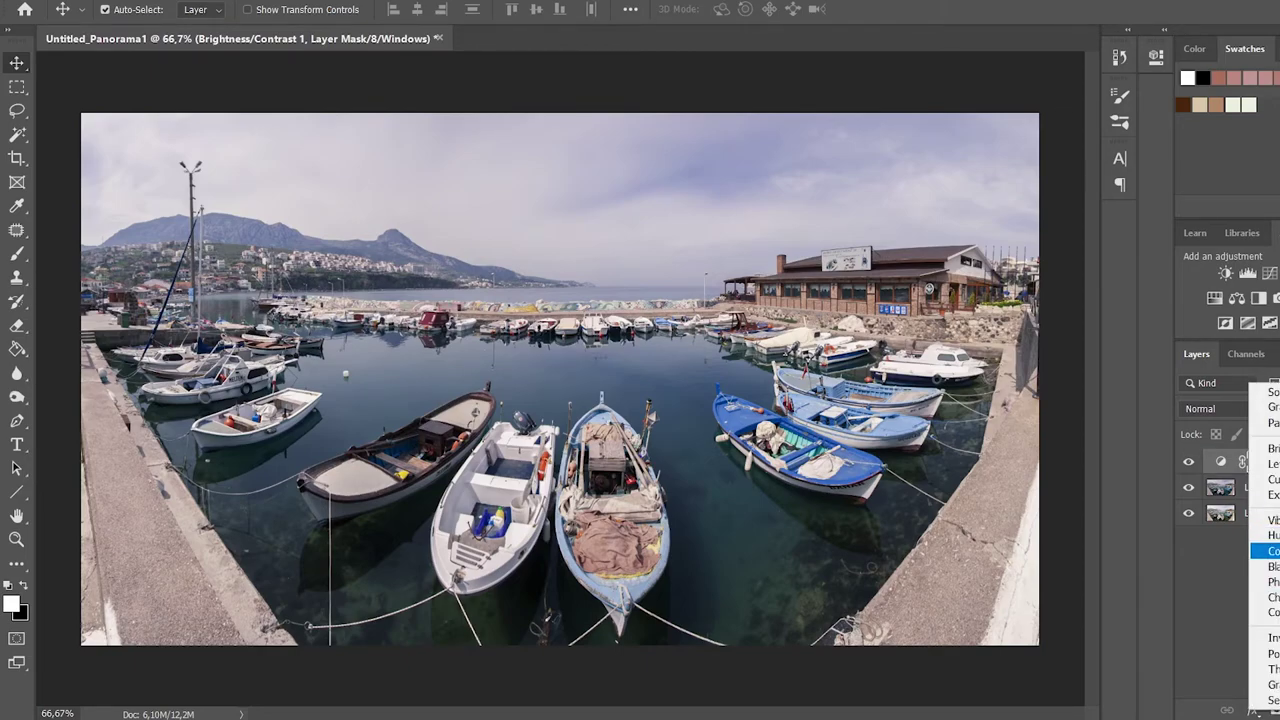
left_click(1265, 551)
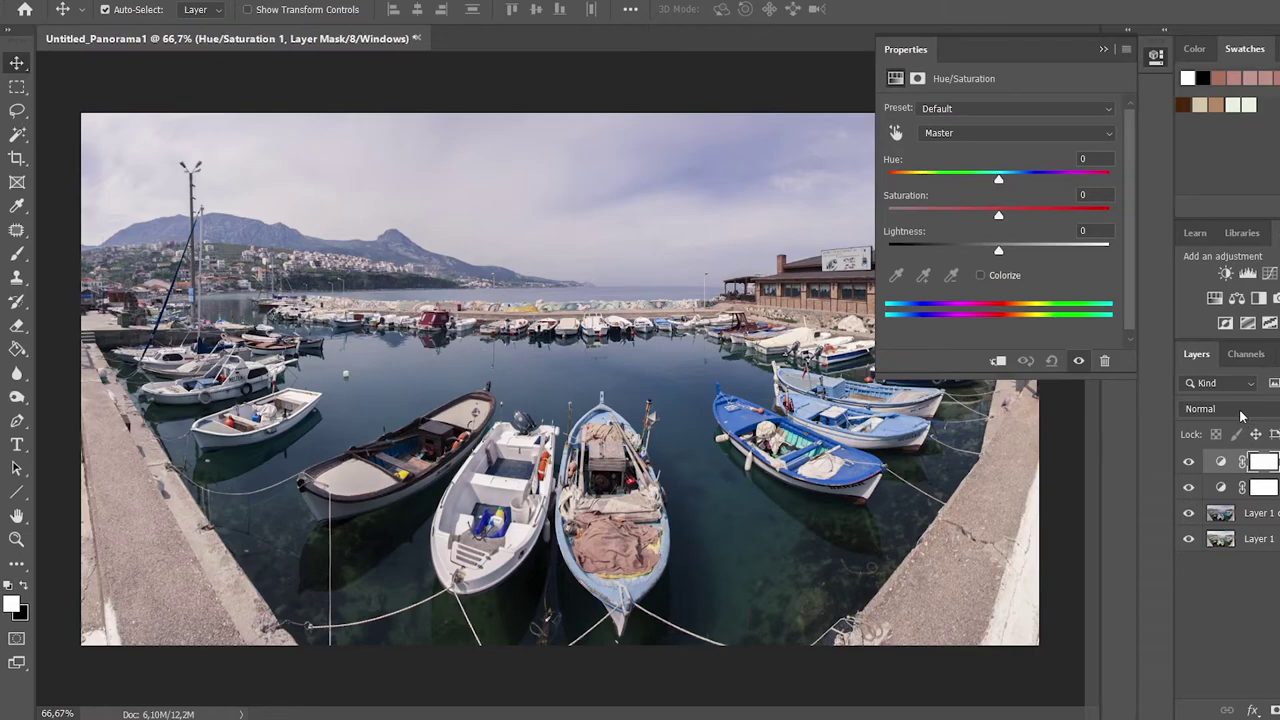
left_click(1241, 415)
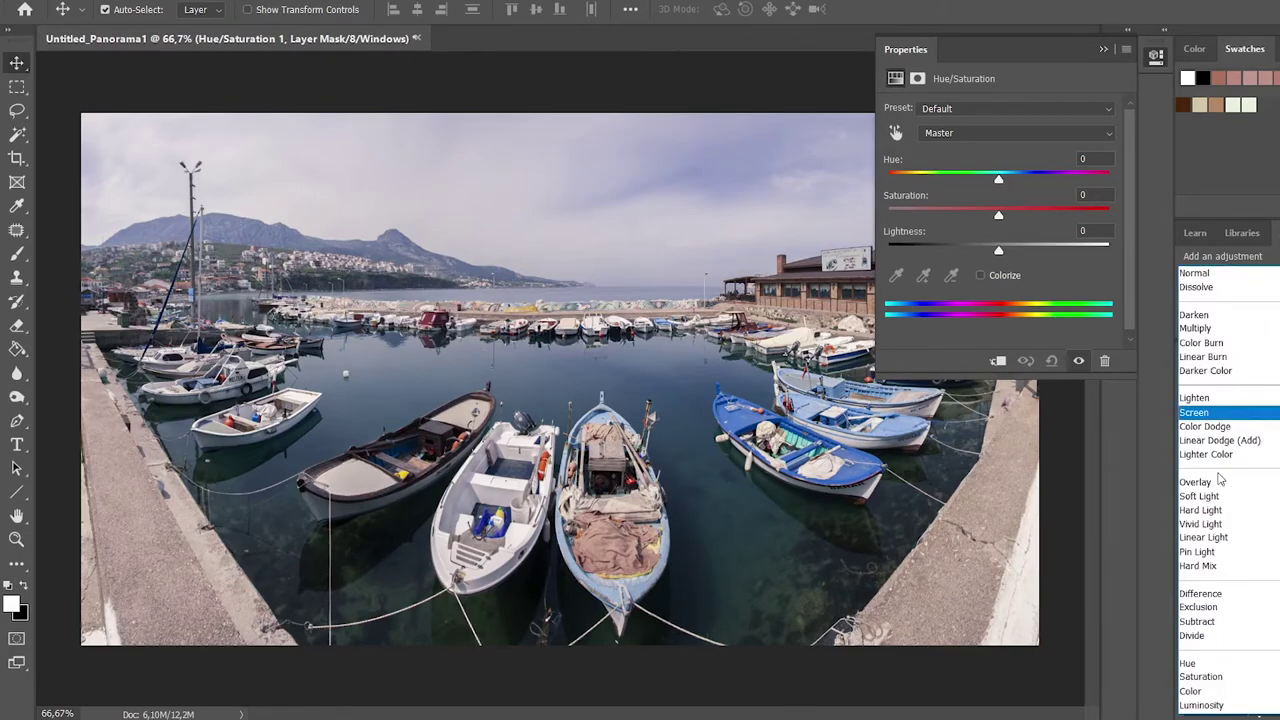
left_click(1214, 496)
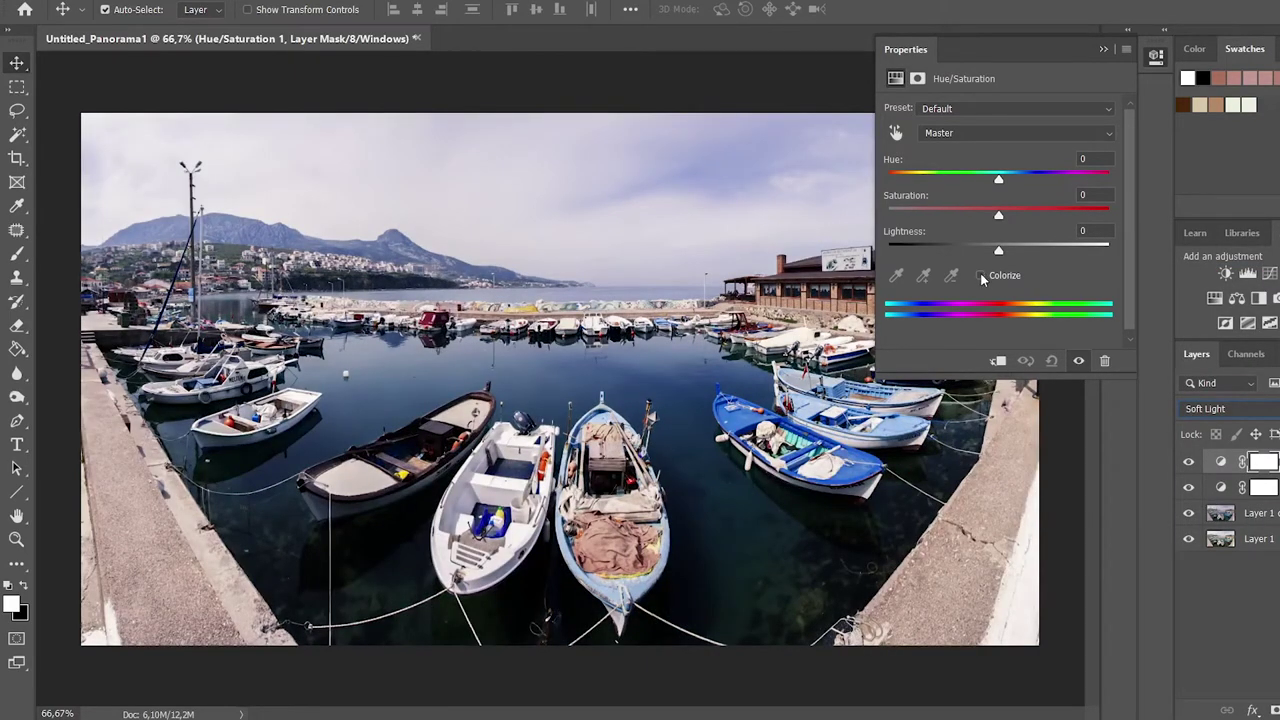
Step: Colorize the Hue/Saturation layer at Hue 29, Saturation 64 and Lightness -40
left_click(981, 276)
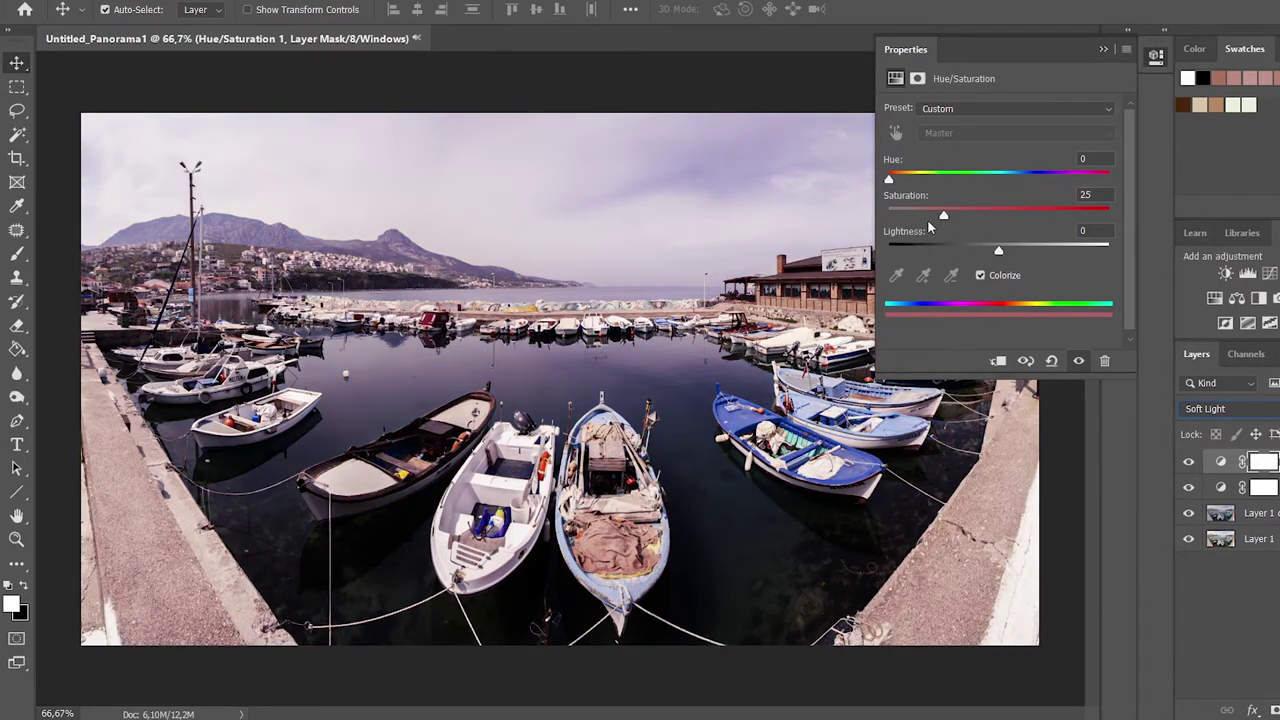
left_click_drag(889, 179, 1108, 180)
left_click(925, 181)
left_click(907, 181)
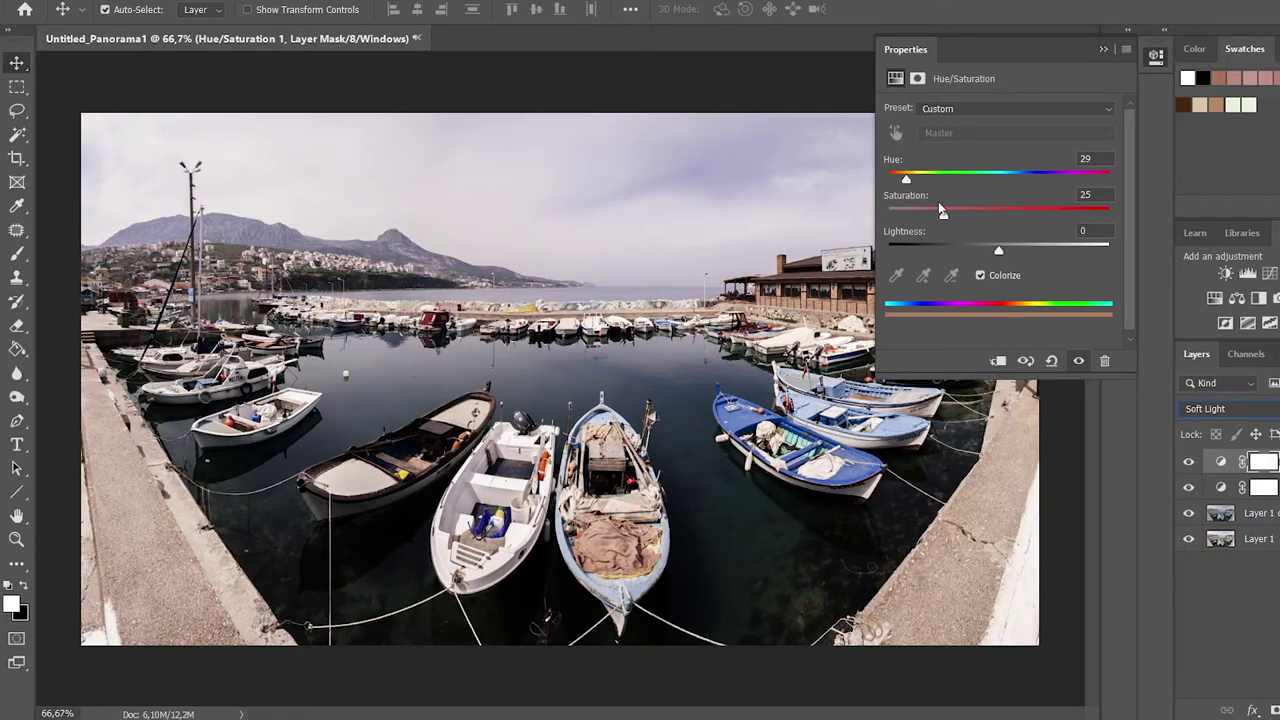
left_click_drag(943, 215, 1005, 219)
left_click(975, 214)
left_click(1030, 218)
mouse_move(1000, 253)
left_mouse_down()
mouse_move(935, 254)
mouse_move(955, 253)
left_mouse_up()
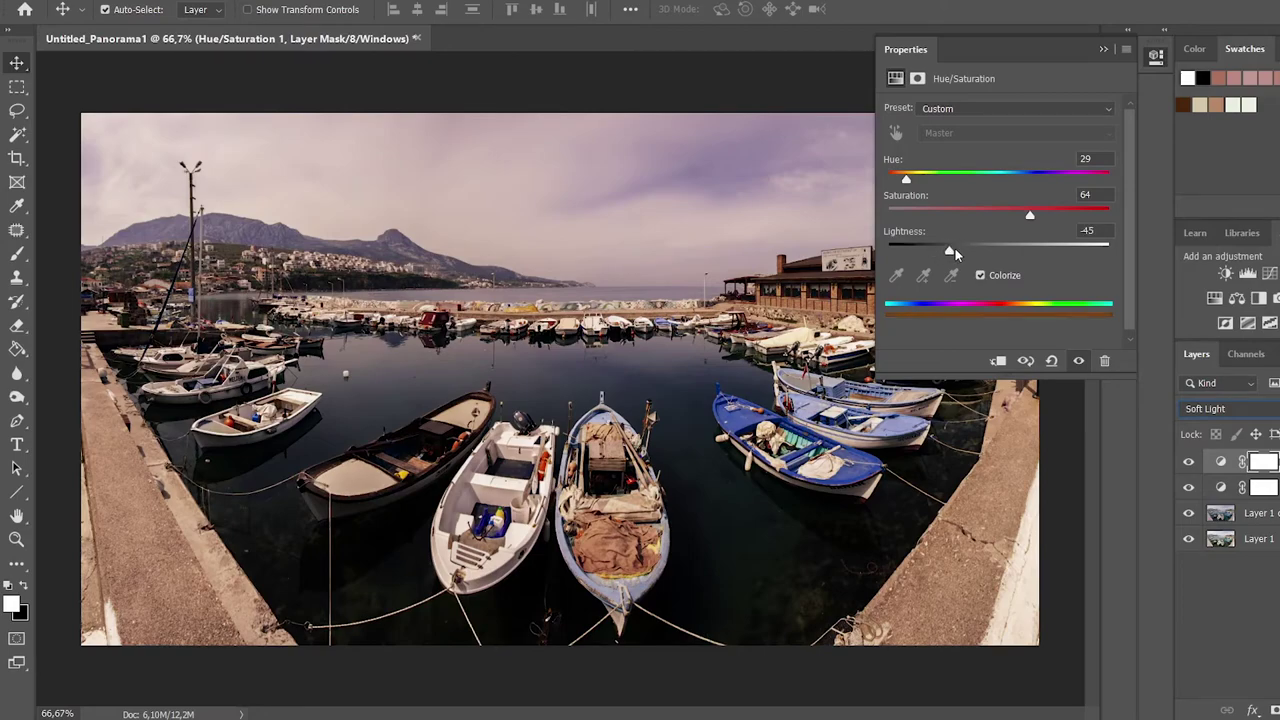
Step: Collapse Properties and toggle the warm Hue/Saturation layer off and on to compare
left_click(1103, 49)
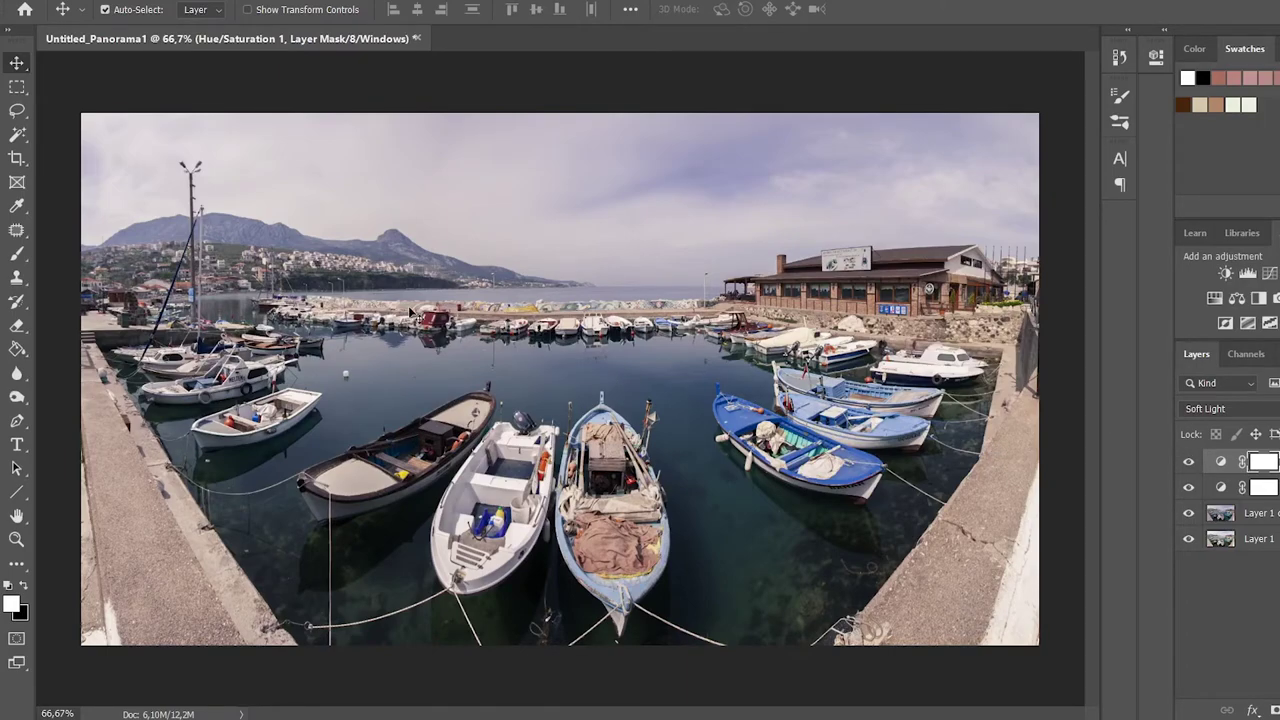
left_click(1189, 462)
left_click(1188, 464)
key("shift+alt+n")
Step: Duplicate Layer 1 copy as a new layer named Layer 1 copy 2
left_click(1260, 517)
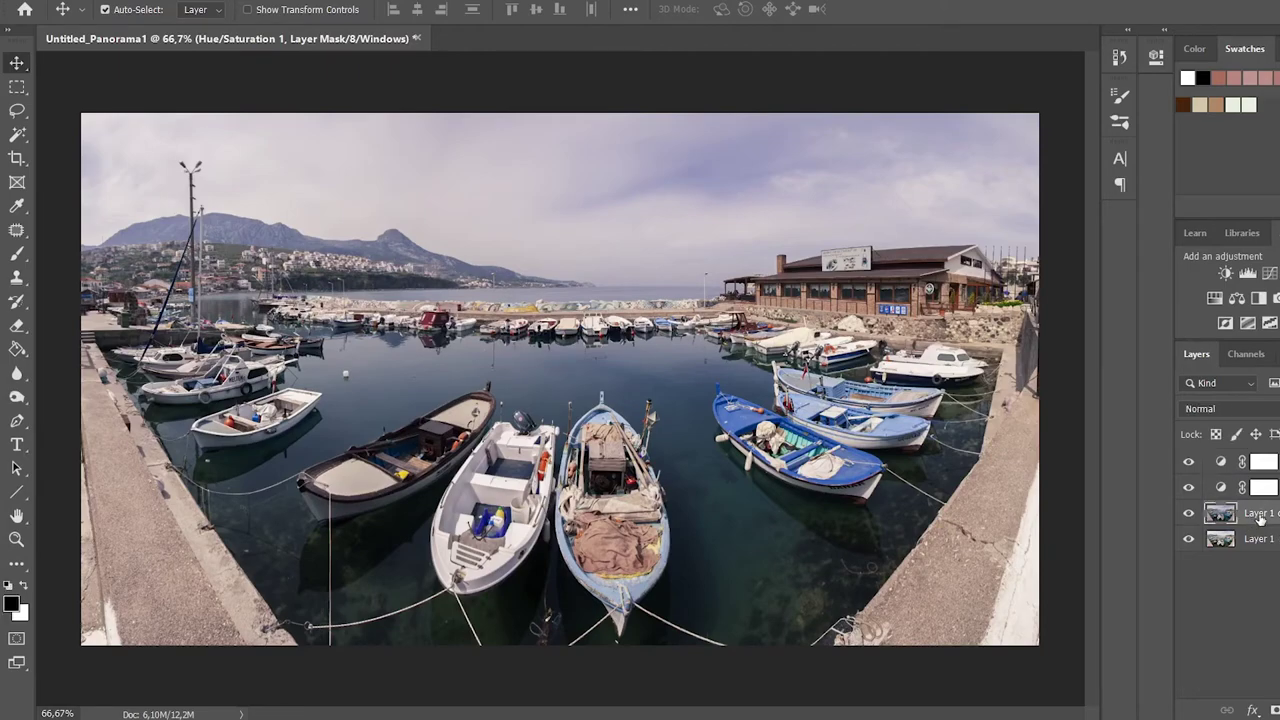
right_click(1260, 521)
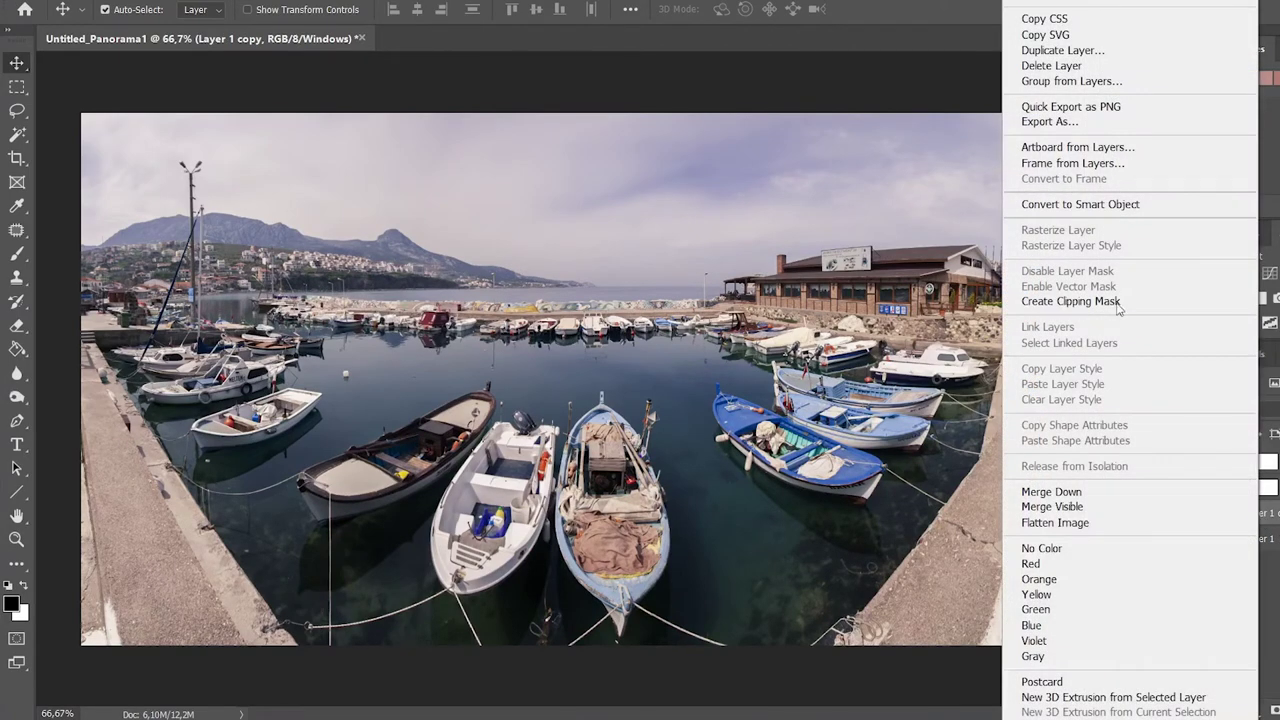
left_click(1062, 50)
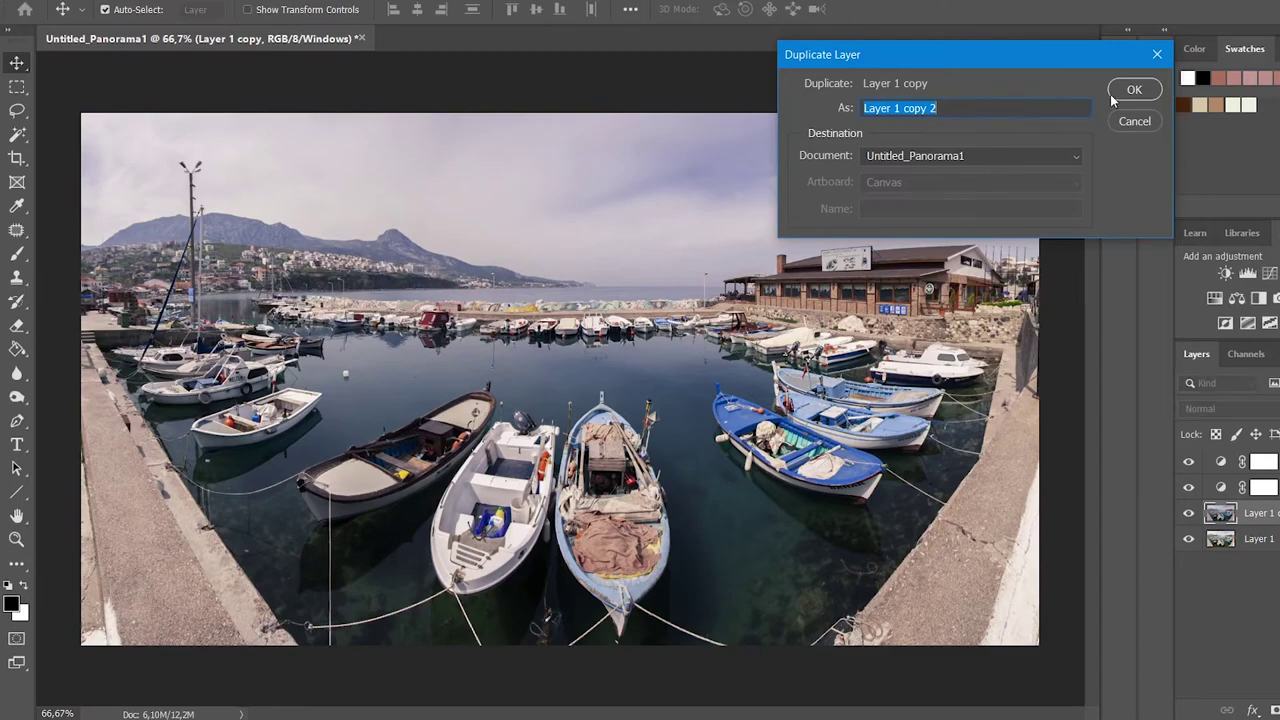
key("Return")
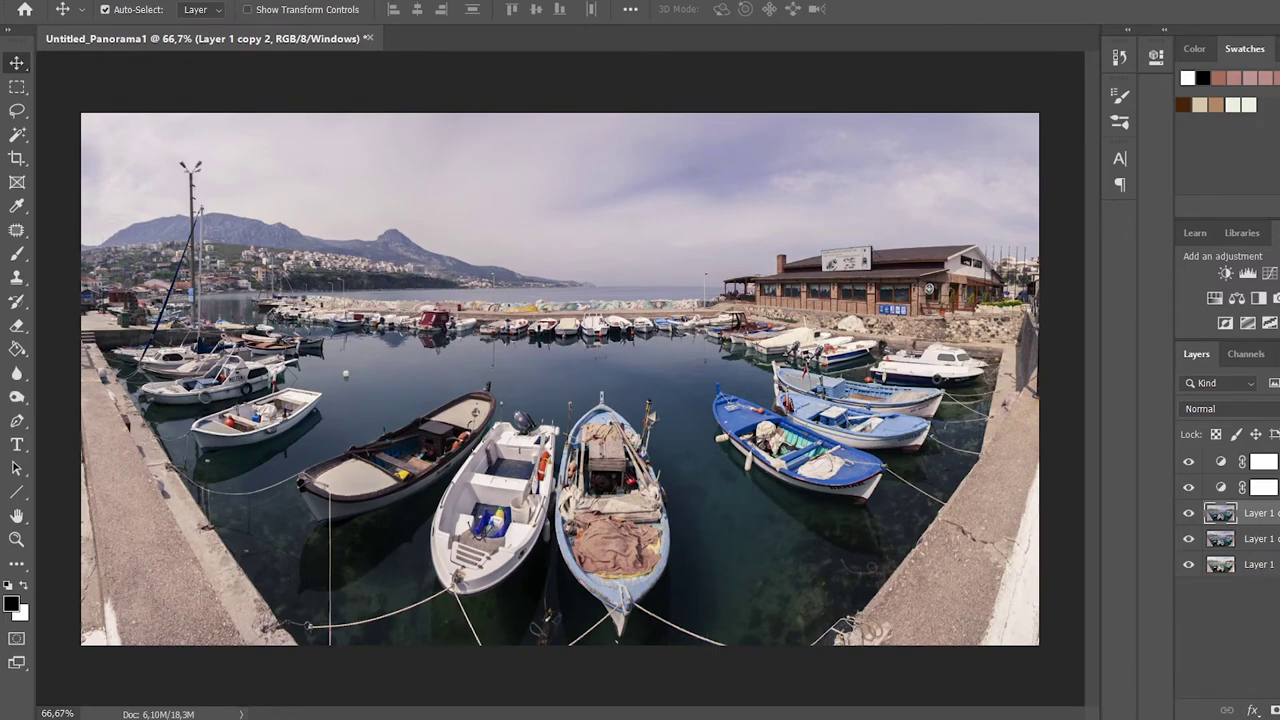
Step: Apply a High Pass filter with a 1,0 pixel radius to Layer 1 copy 2
left_click(292, 0)
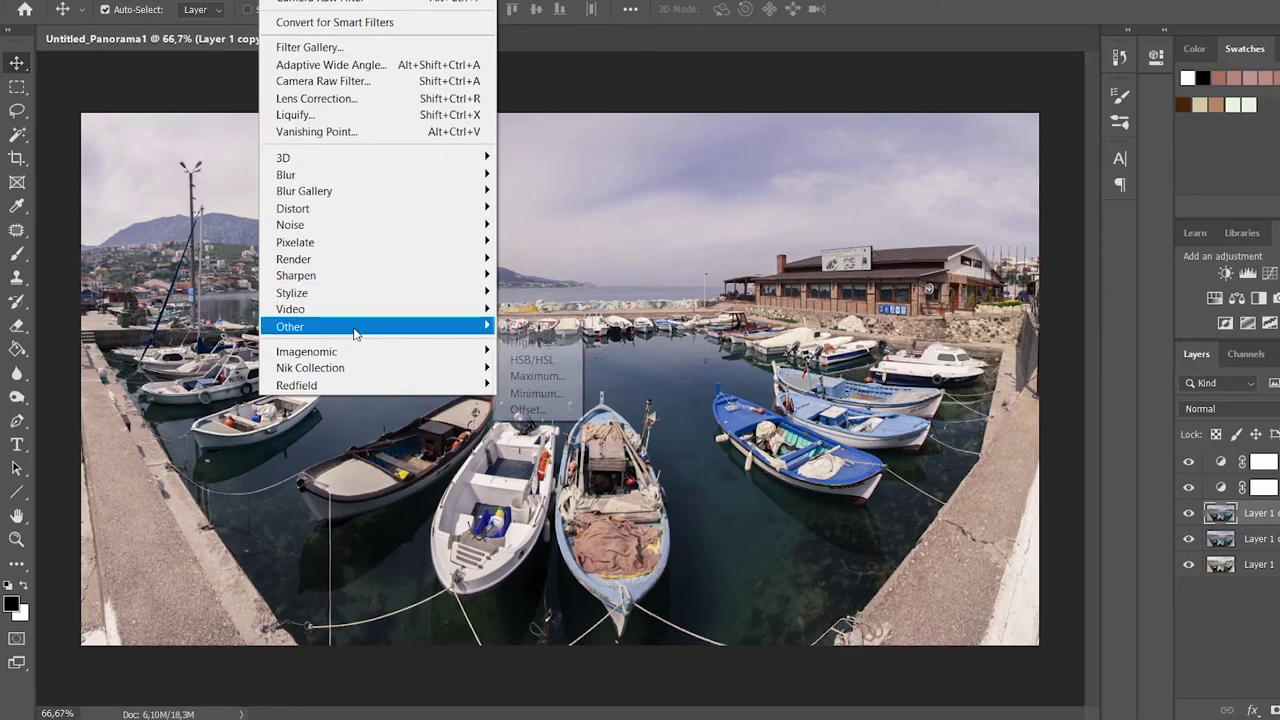
mouse_move(290, 326)
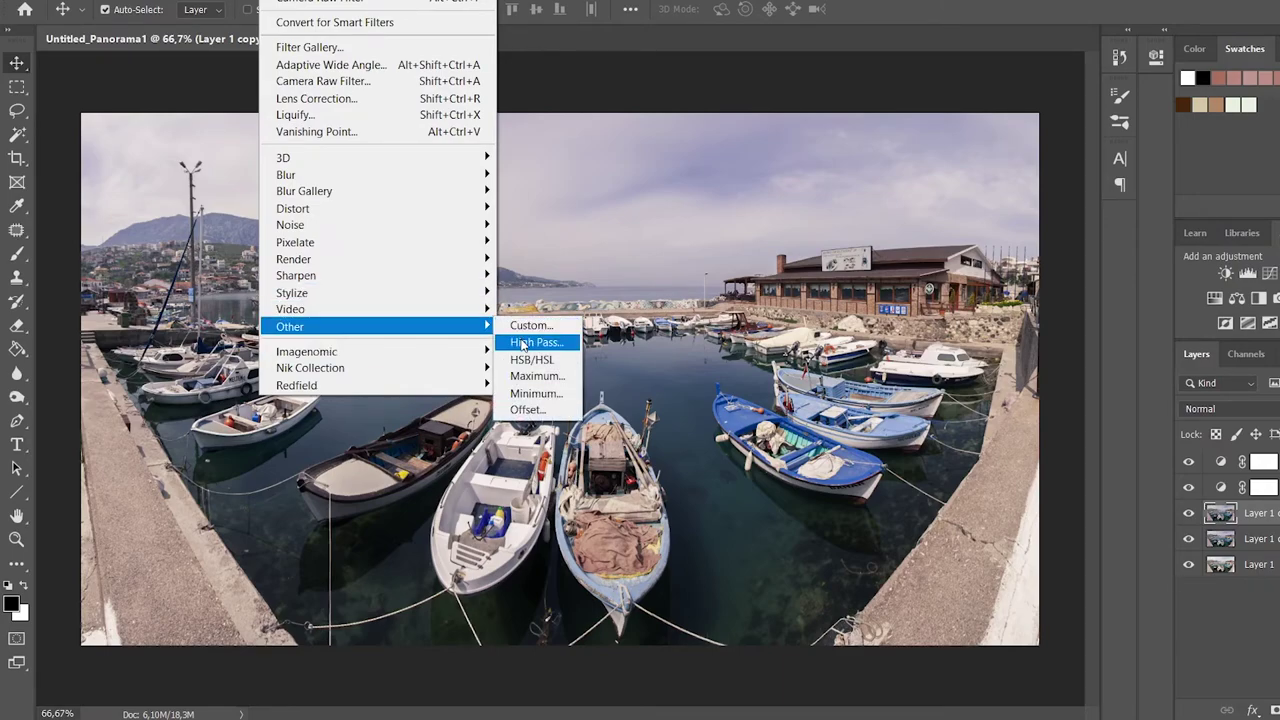
left_click(522, 343)
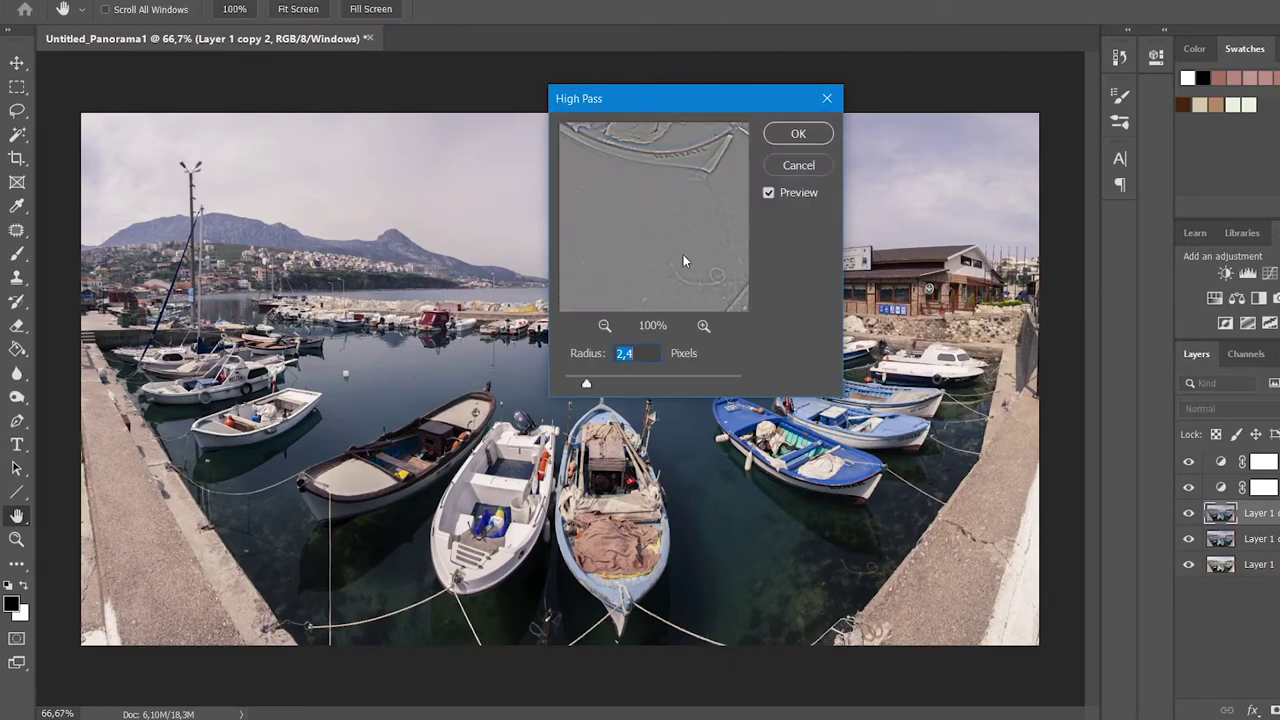
left_click_drag(586, 385, 557, 390)
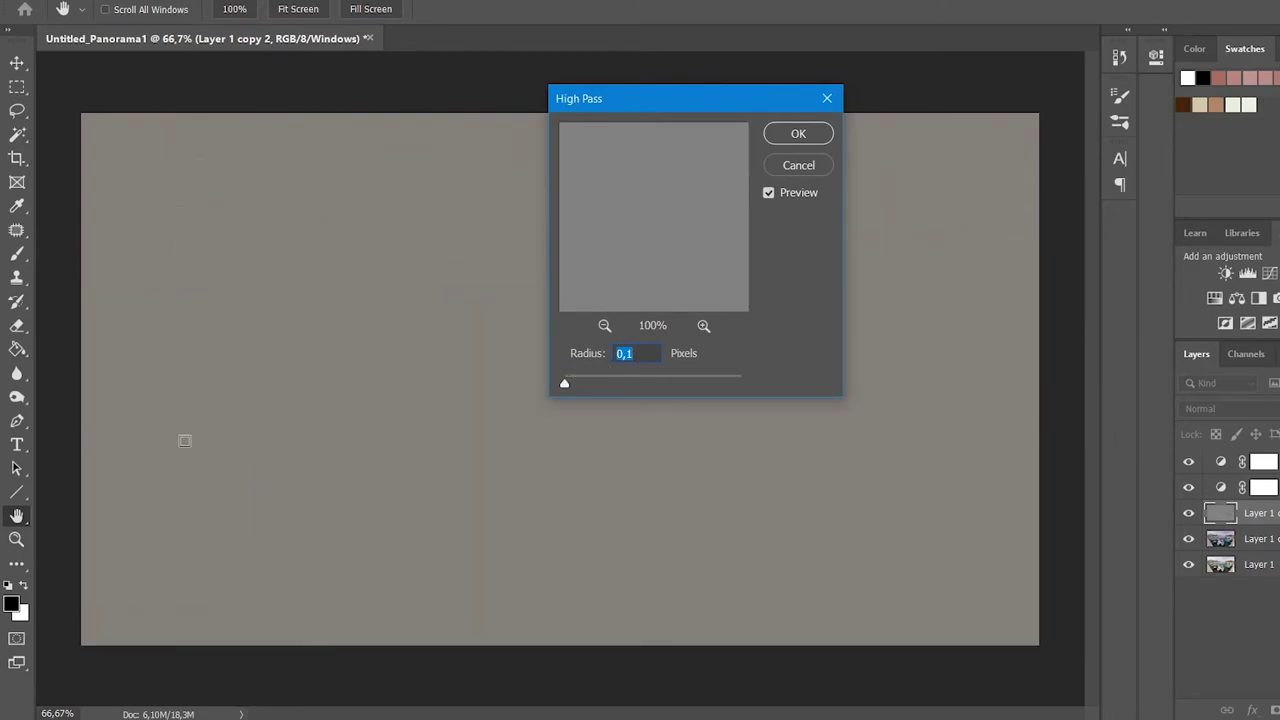
left_click_drag(744, 98, 1089, 50)
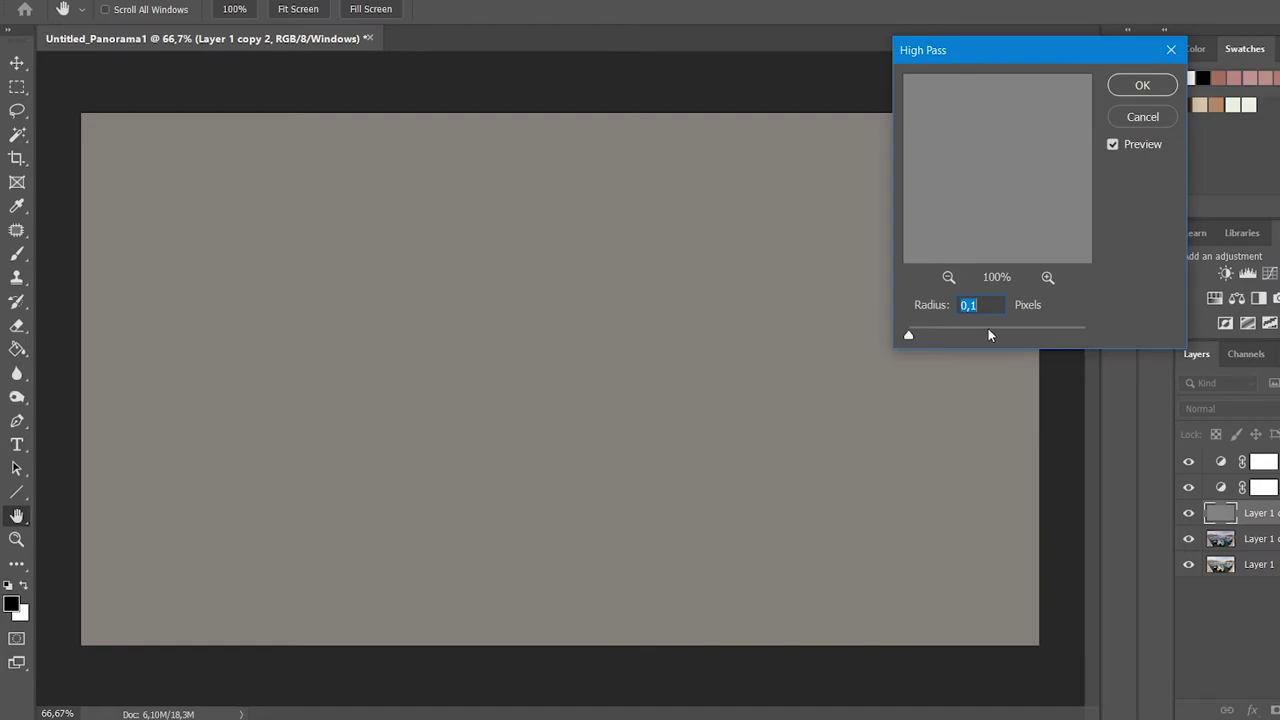
left_click_drag(910, 336, 922, 338)
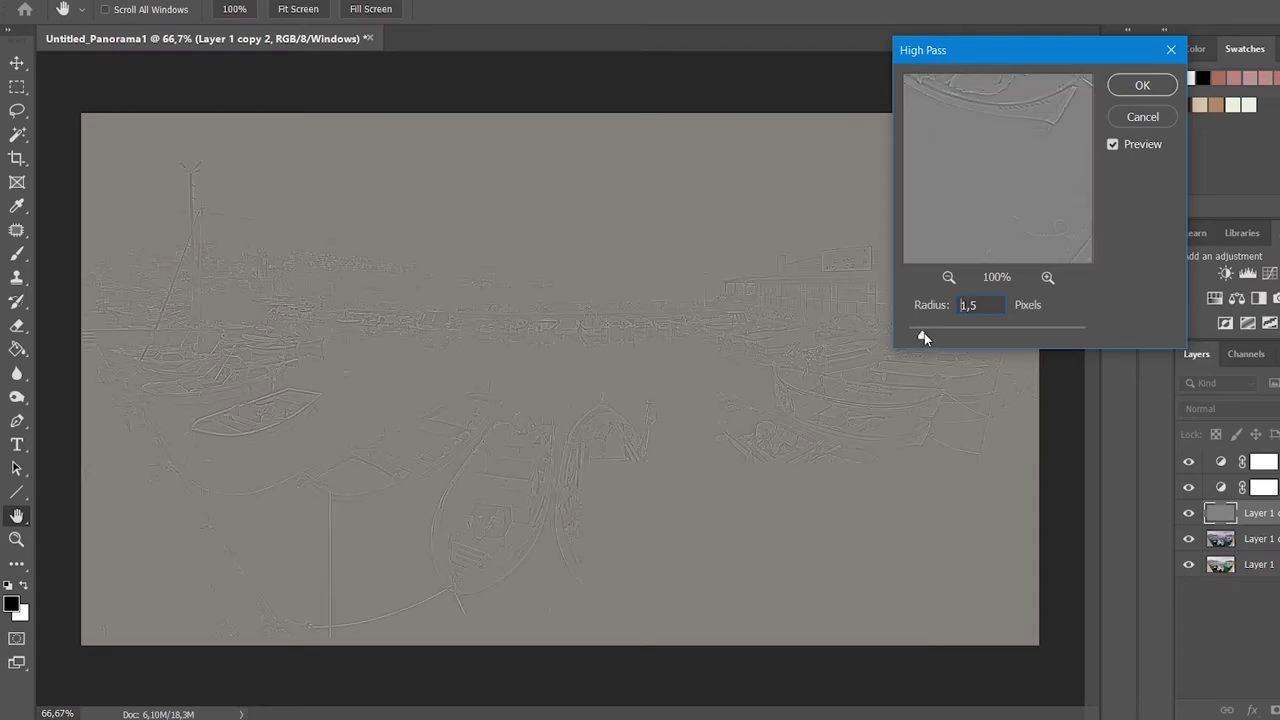
key("Up")
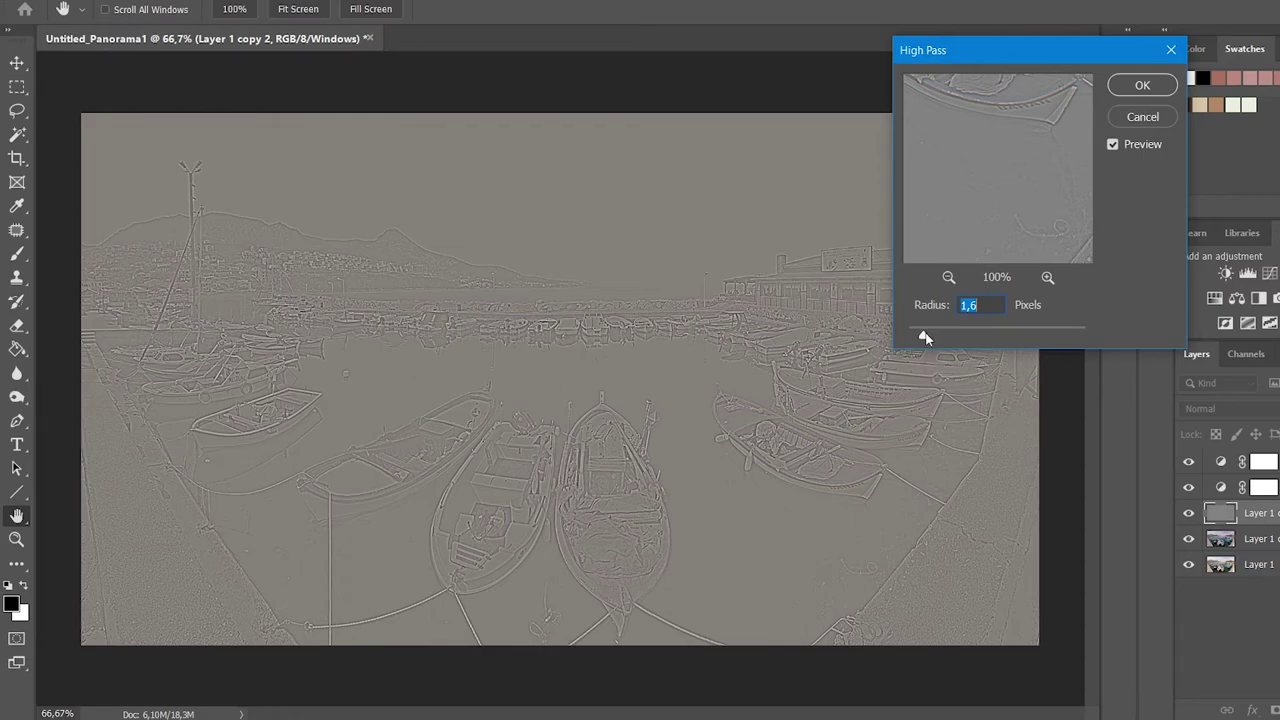
left_click_drag(922, 337, 918, 338)
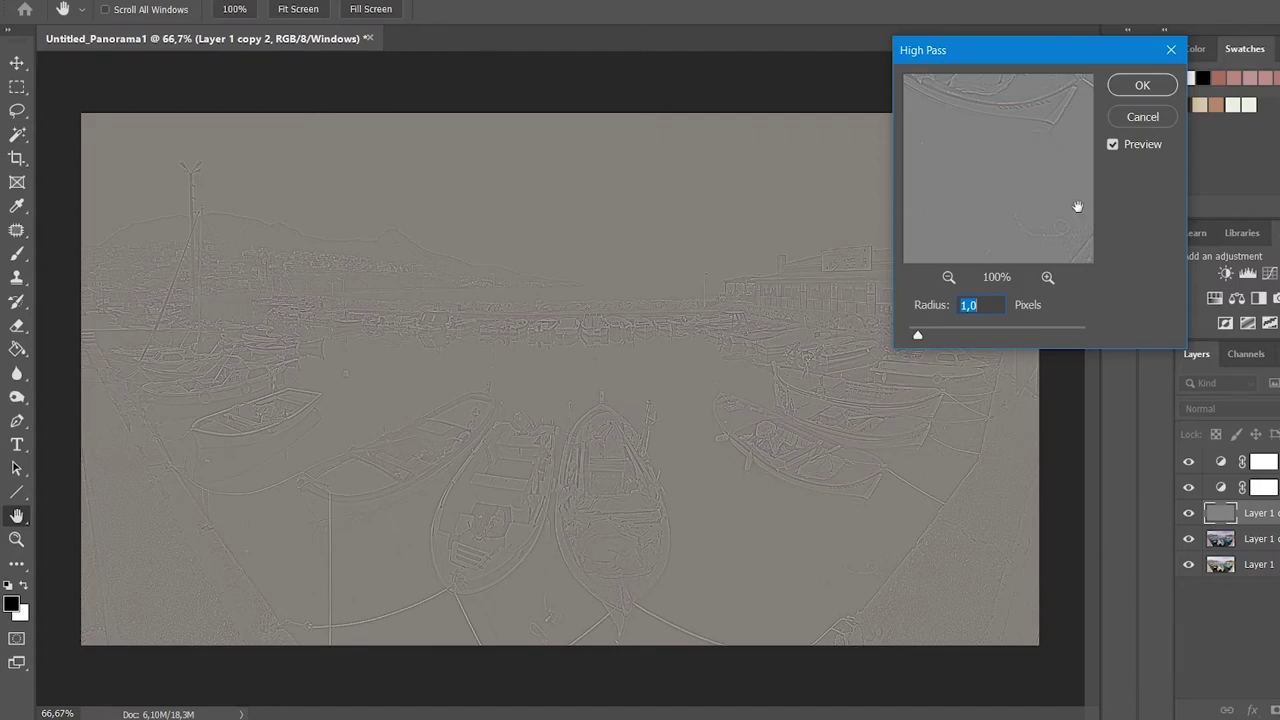
left_click(1142, 87)
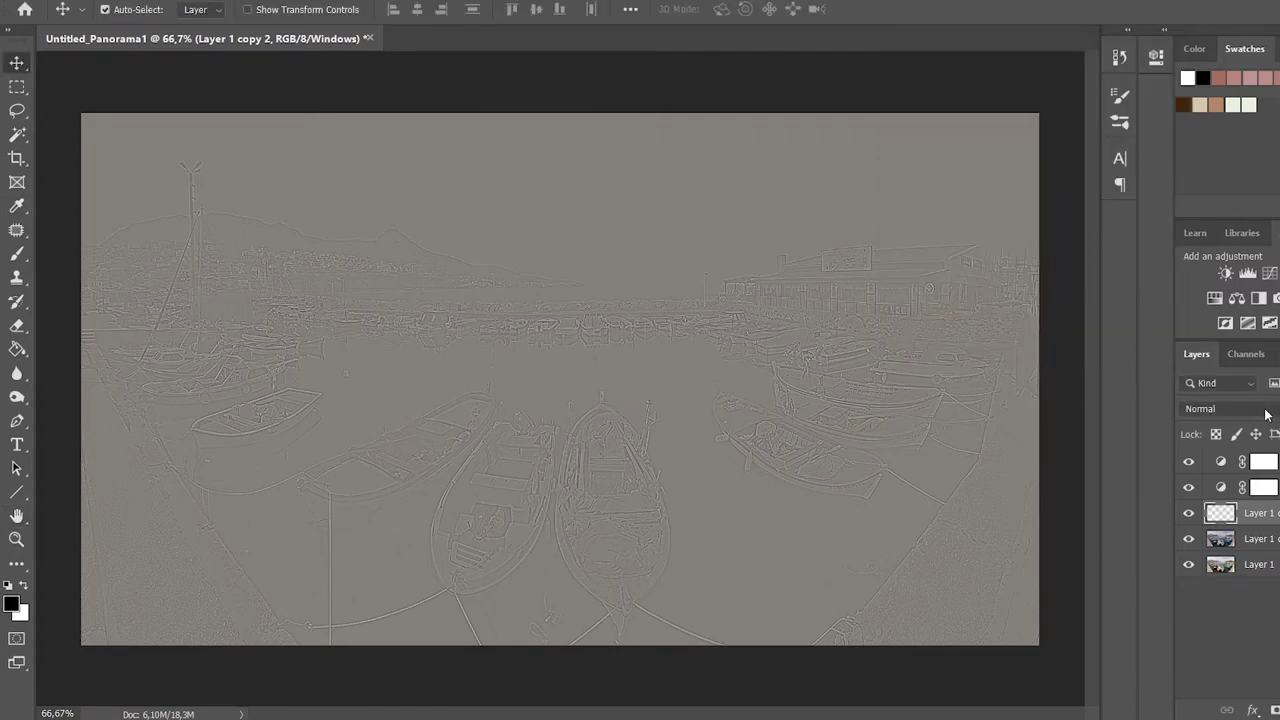
Step: Set the high-pass layer Layer 1 copy 2 to Soft Light blending
left_click(1262, 410)
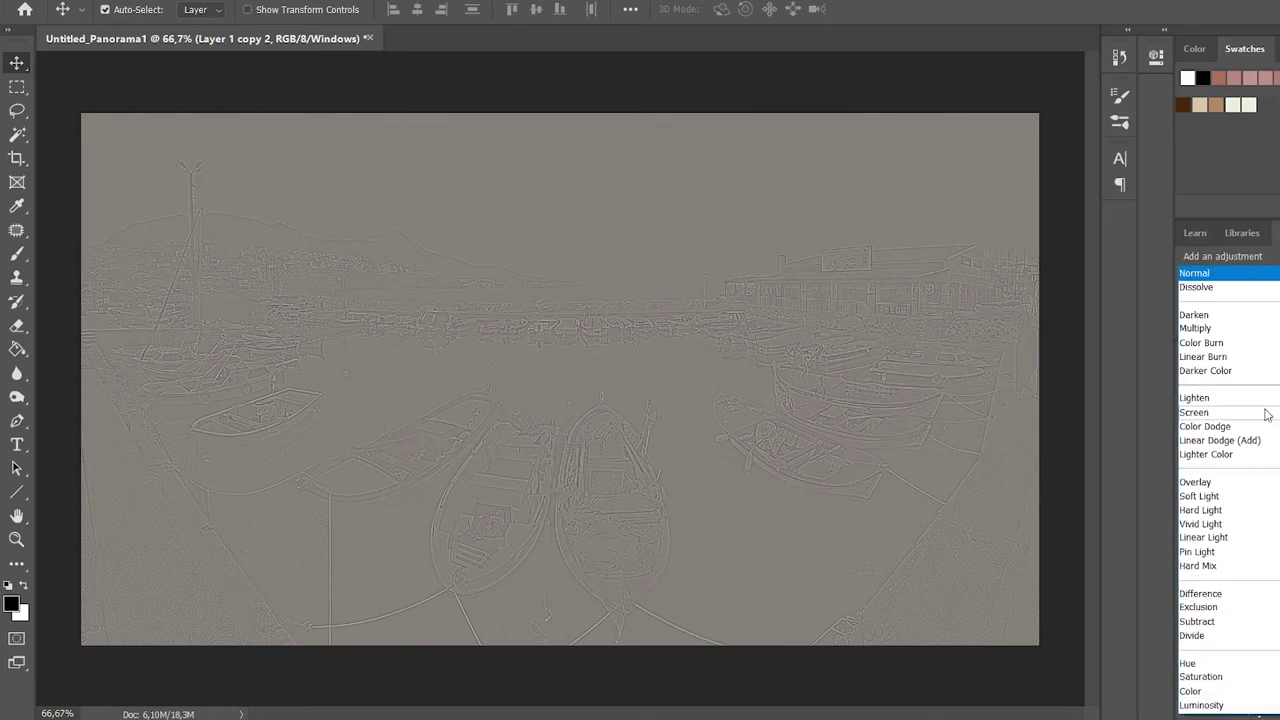
left_click(1207, 497)
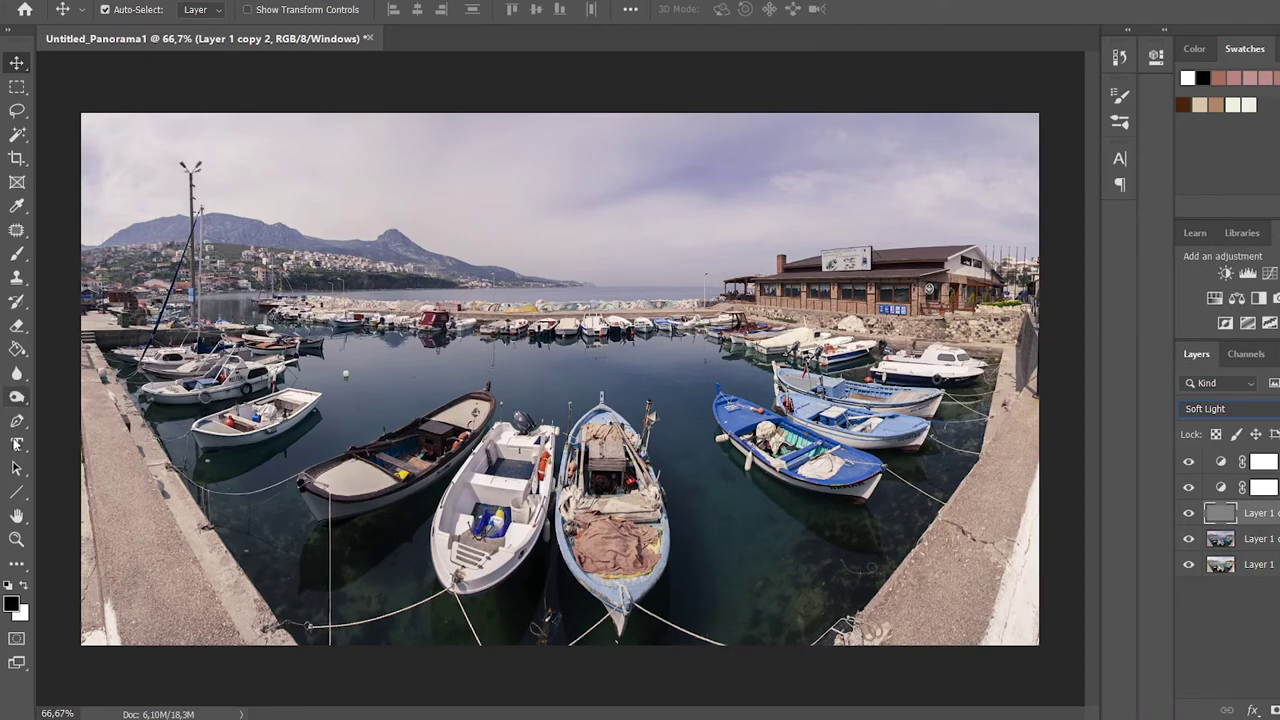
left_click(16, 539)
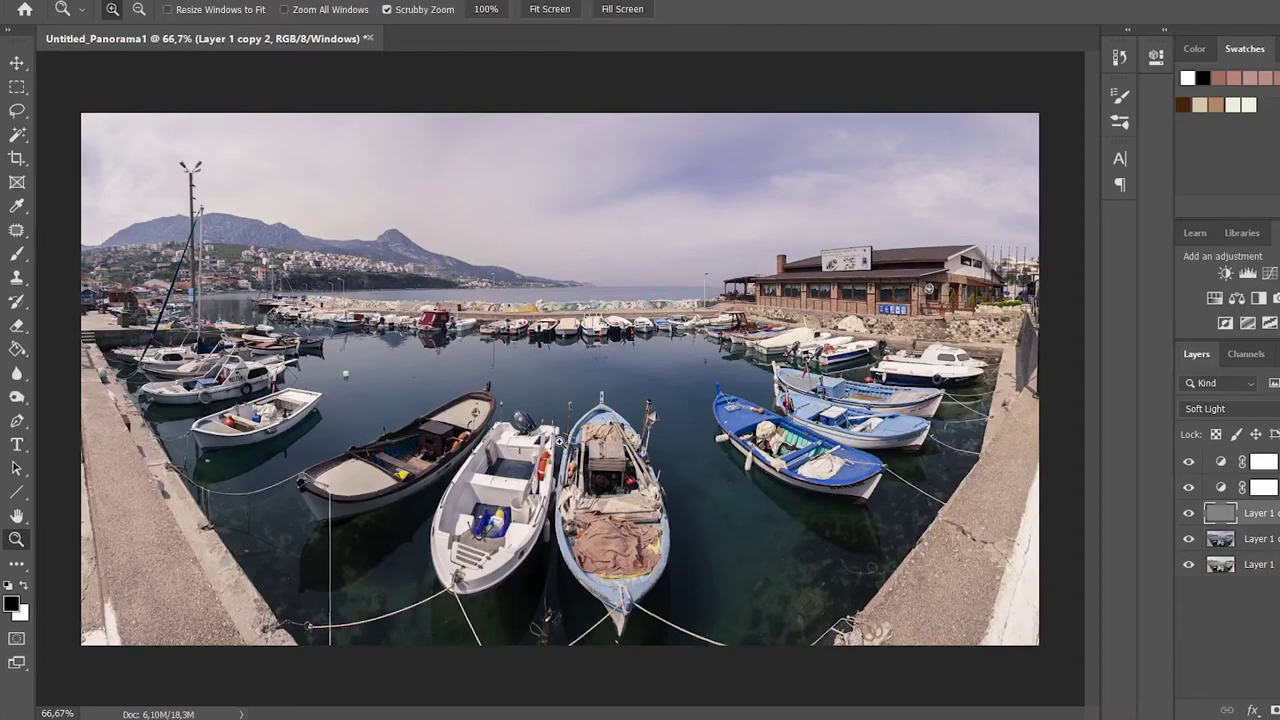
Step: Zoom to 200% on the moored boats, pan down, then zoom back out to 100%
left_click(563, 501)
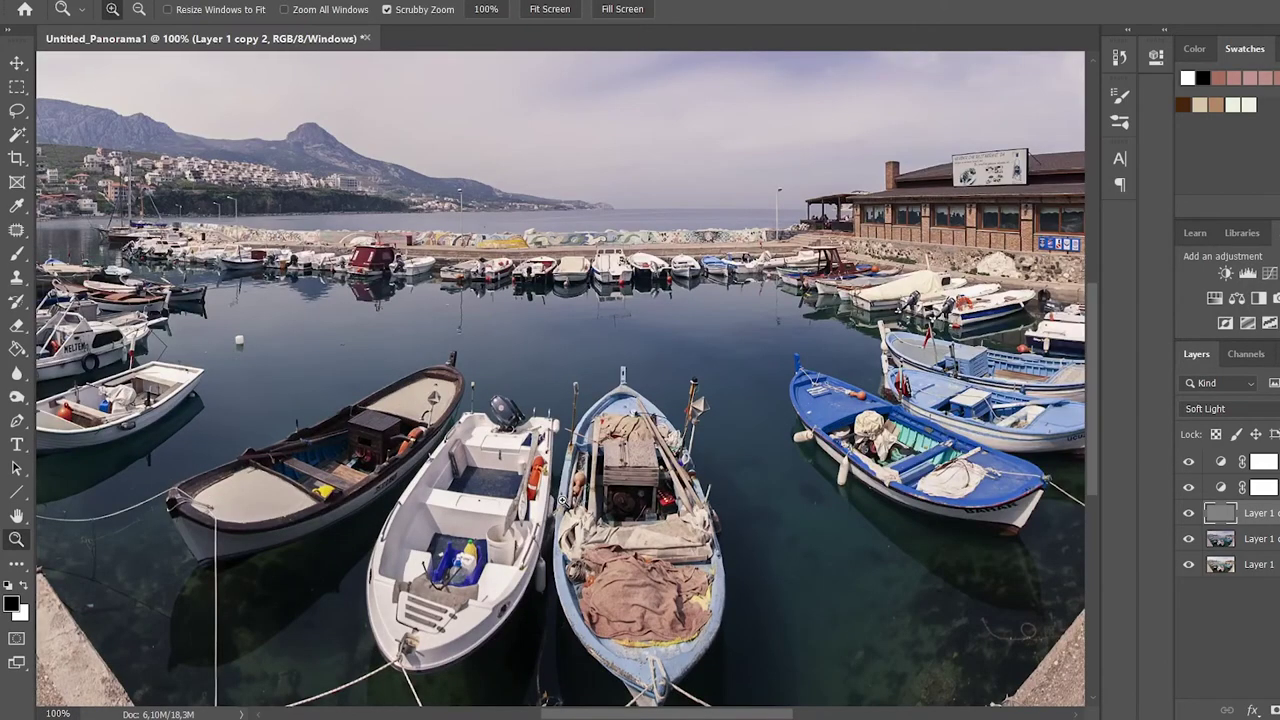
left_click(563, 501)
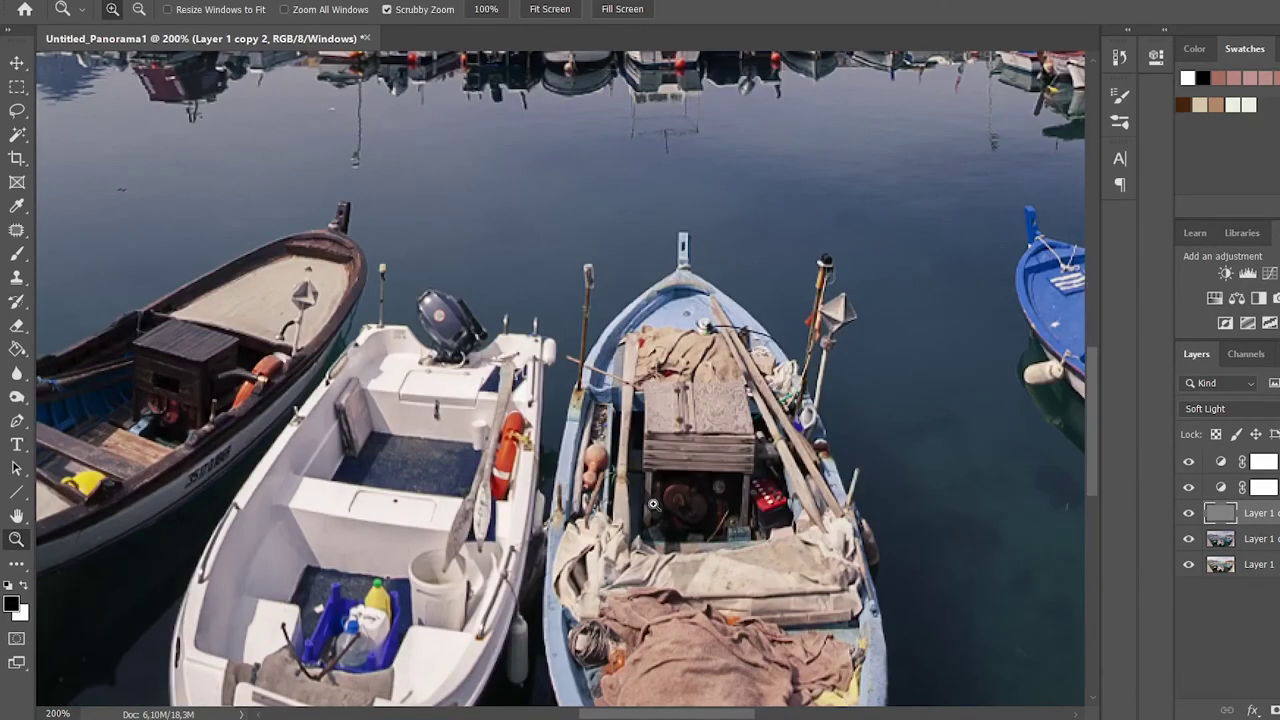
left_click_drag(695, 505, 687, 311)
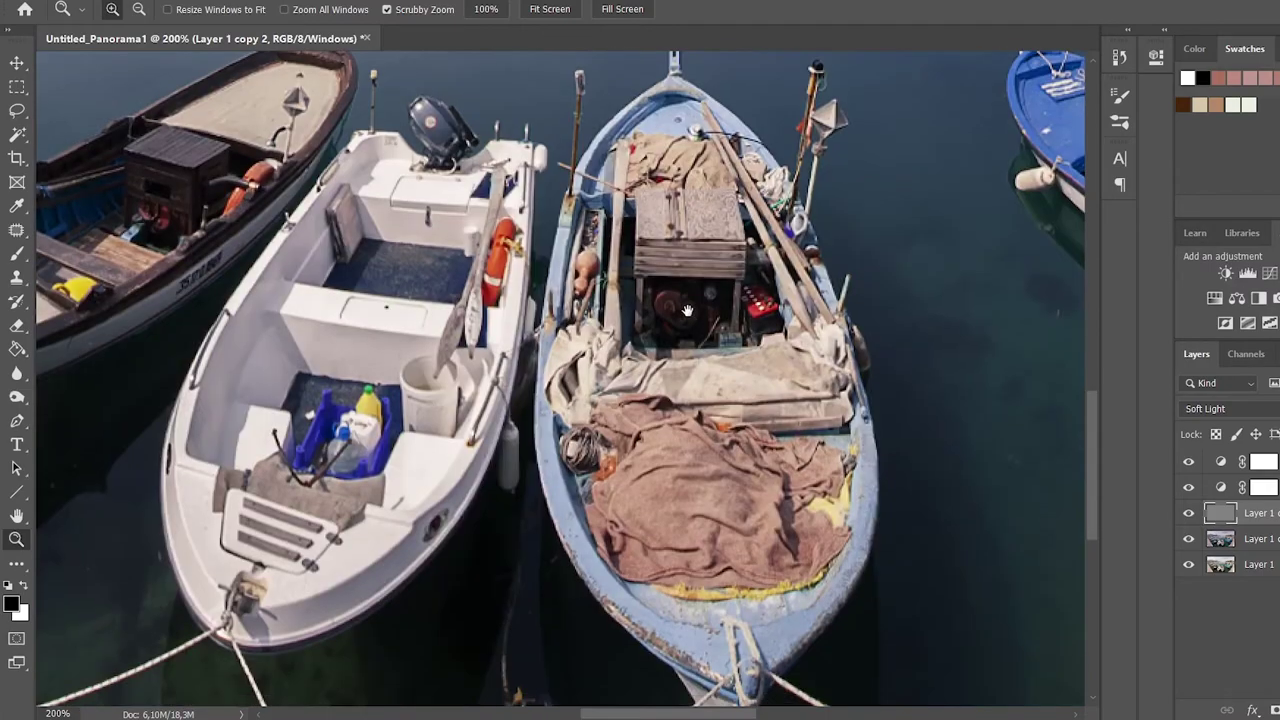
right_click(956, 414)
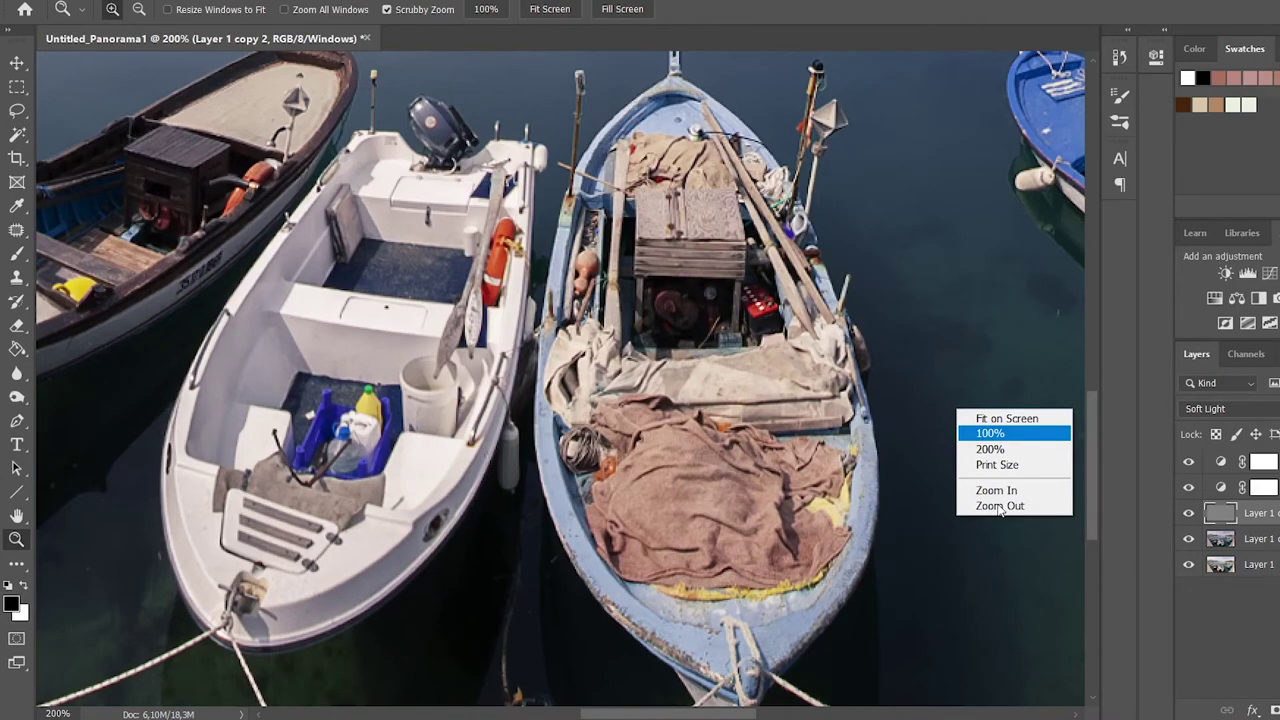
left_click(999, 507)
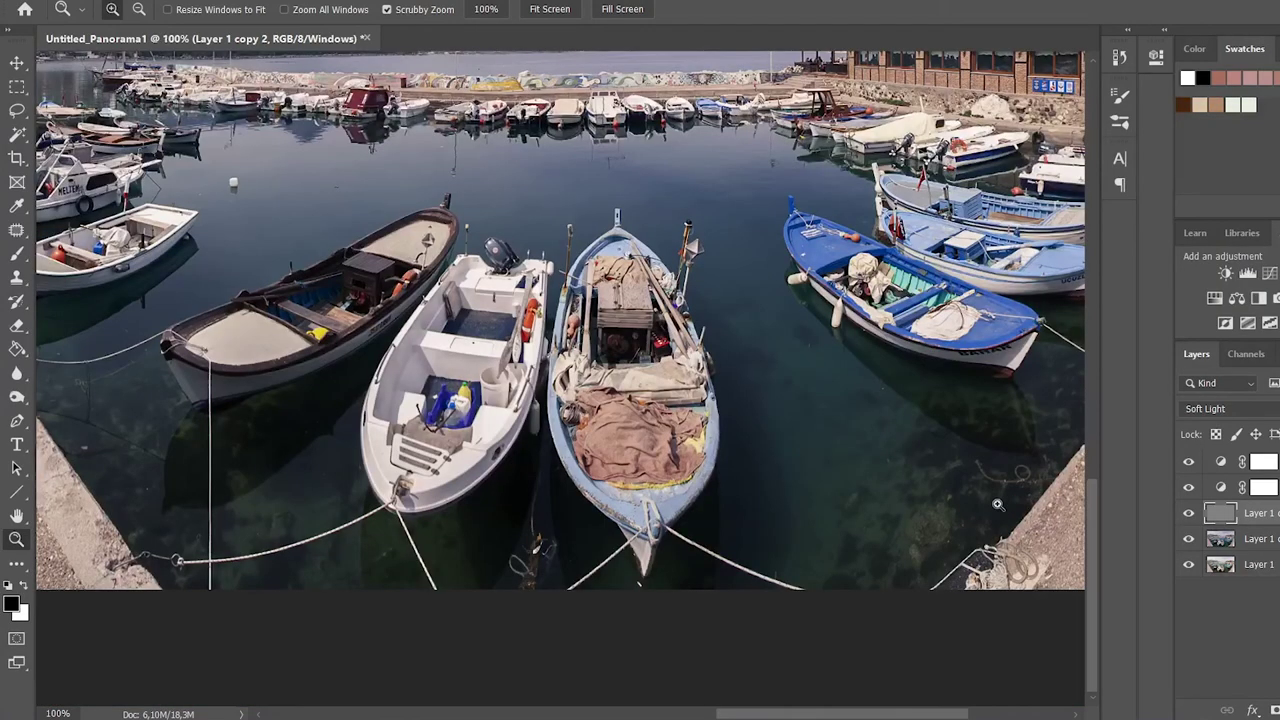
Step: Compare the image with and without Layer 1 copy 2's sharpening, keep it visible, and fit the panorama on screen
left_click(1189, 515)
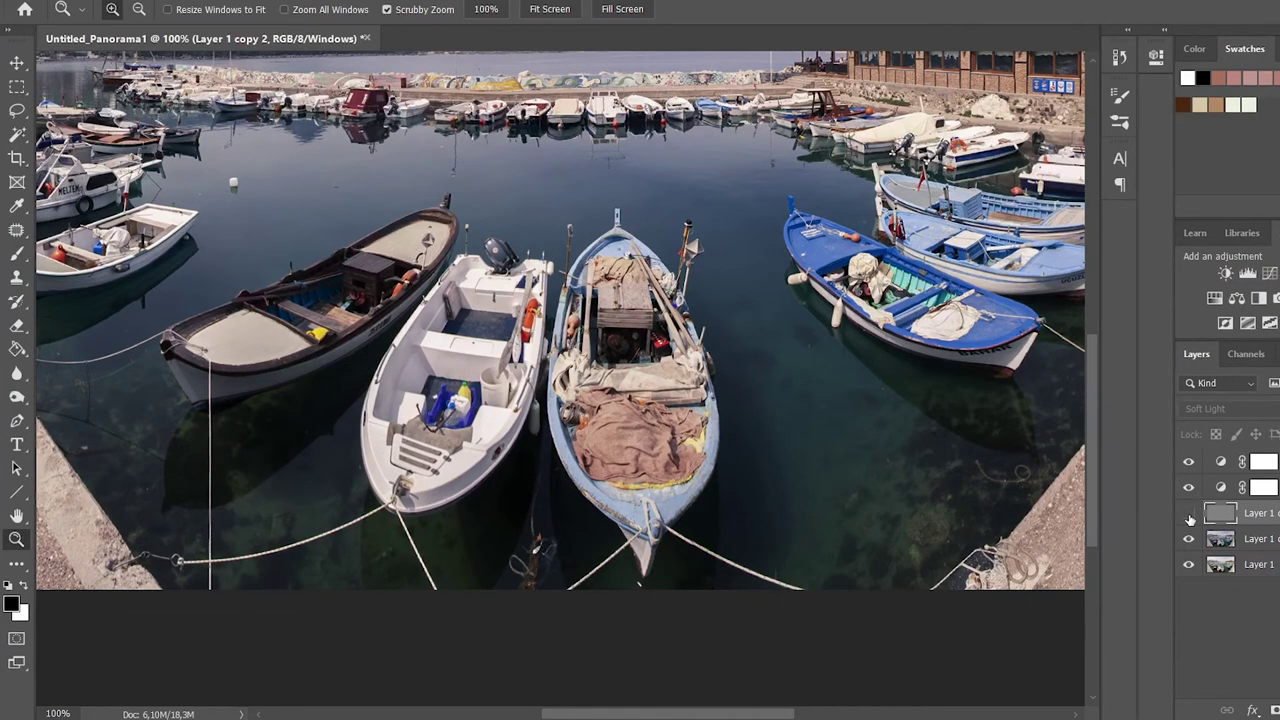
left_click(1189, 515)
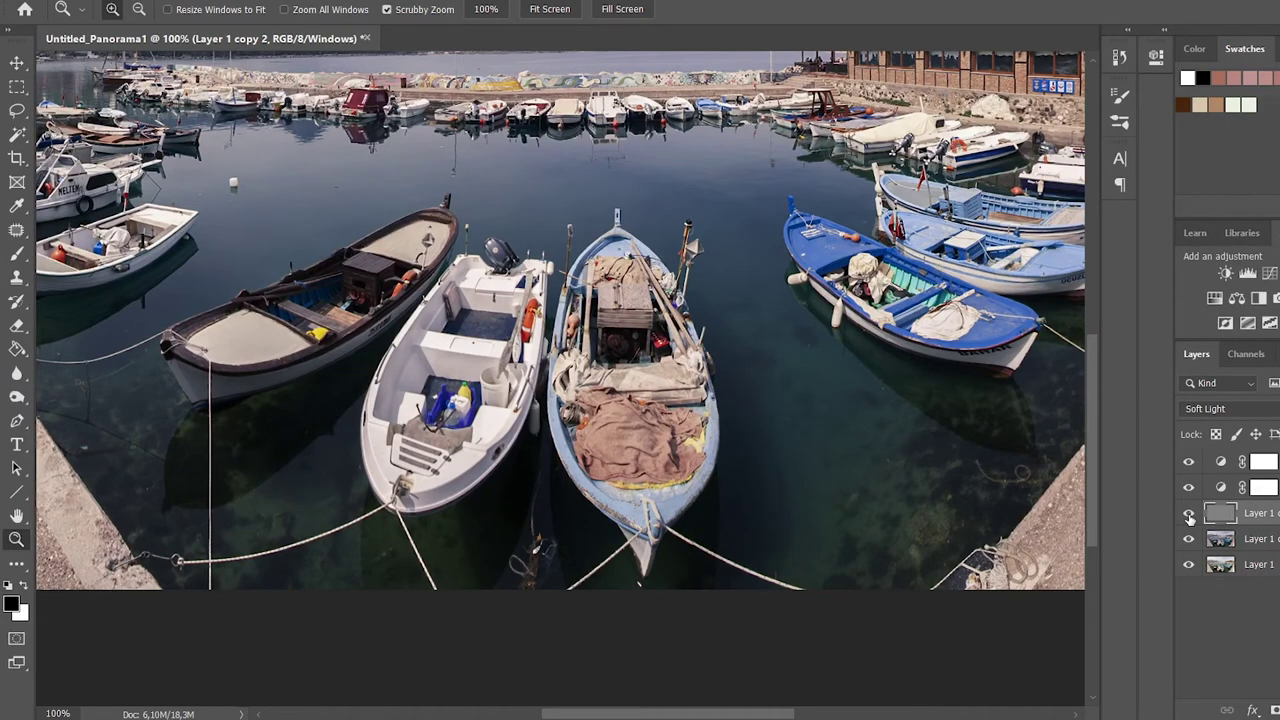
left_click(1189, 515)
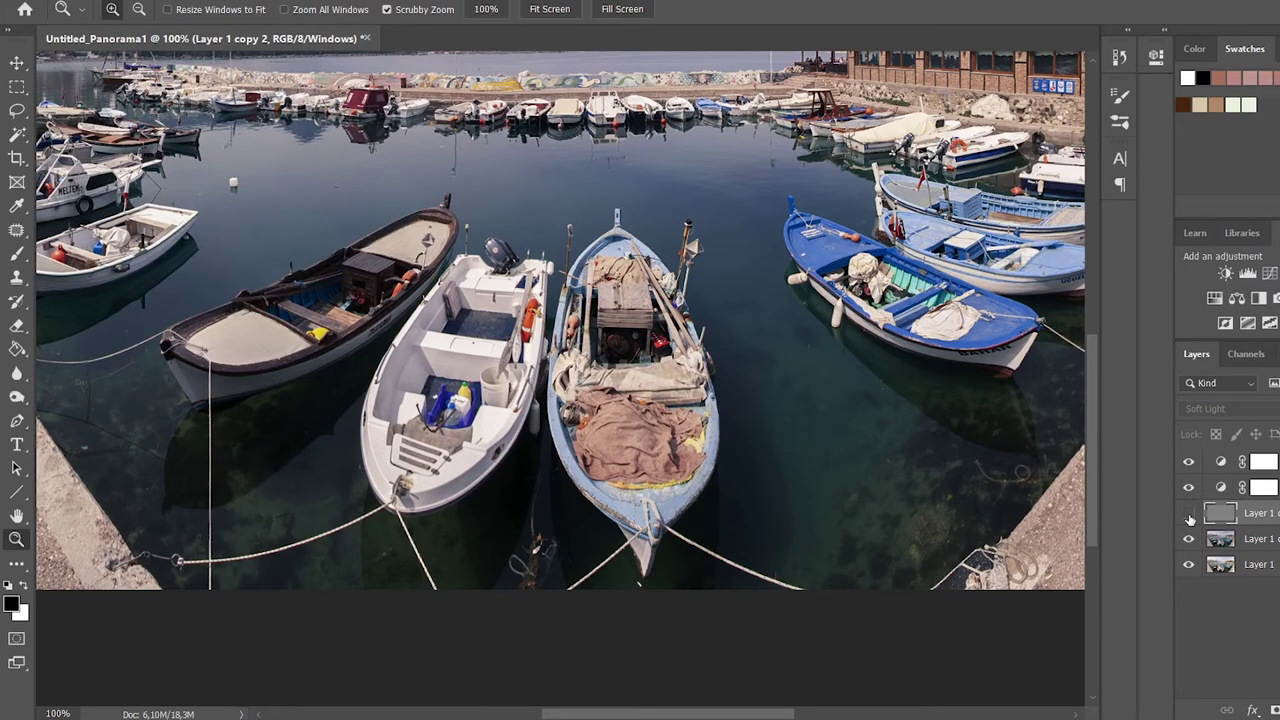
left_click(1189, 515)
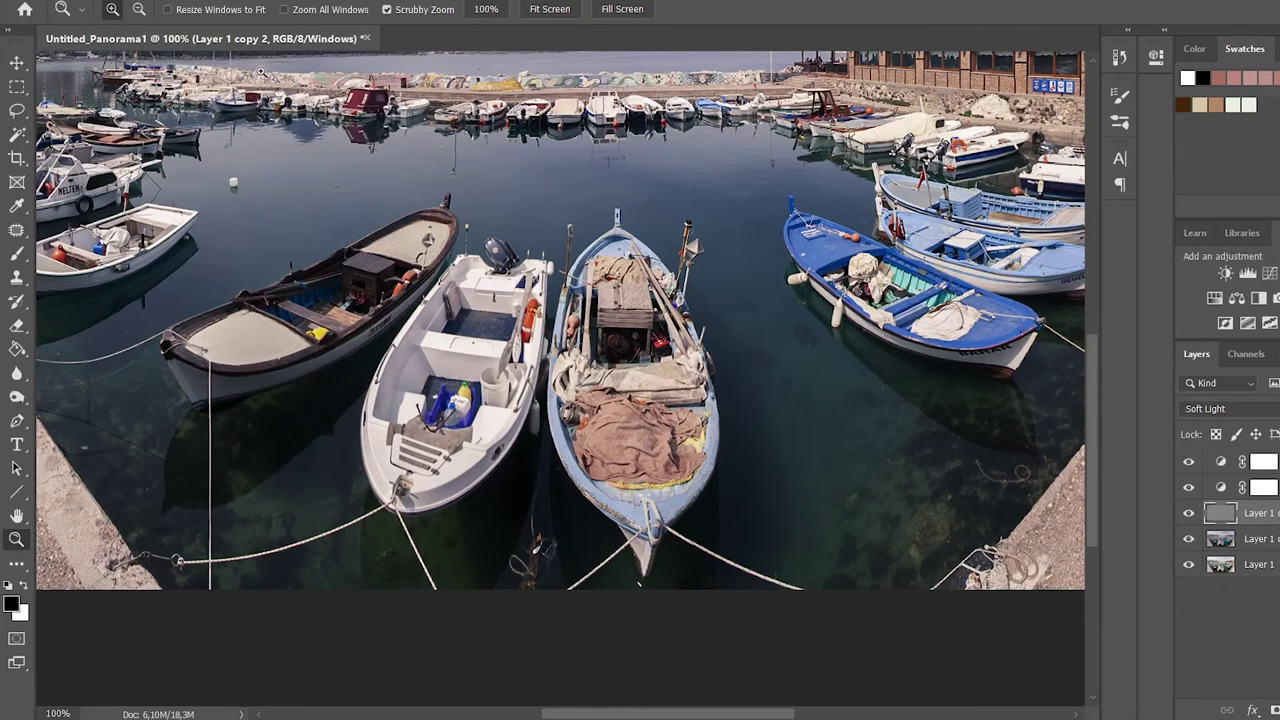
left_click(1188, 514)
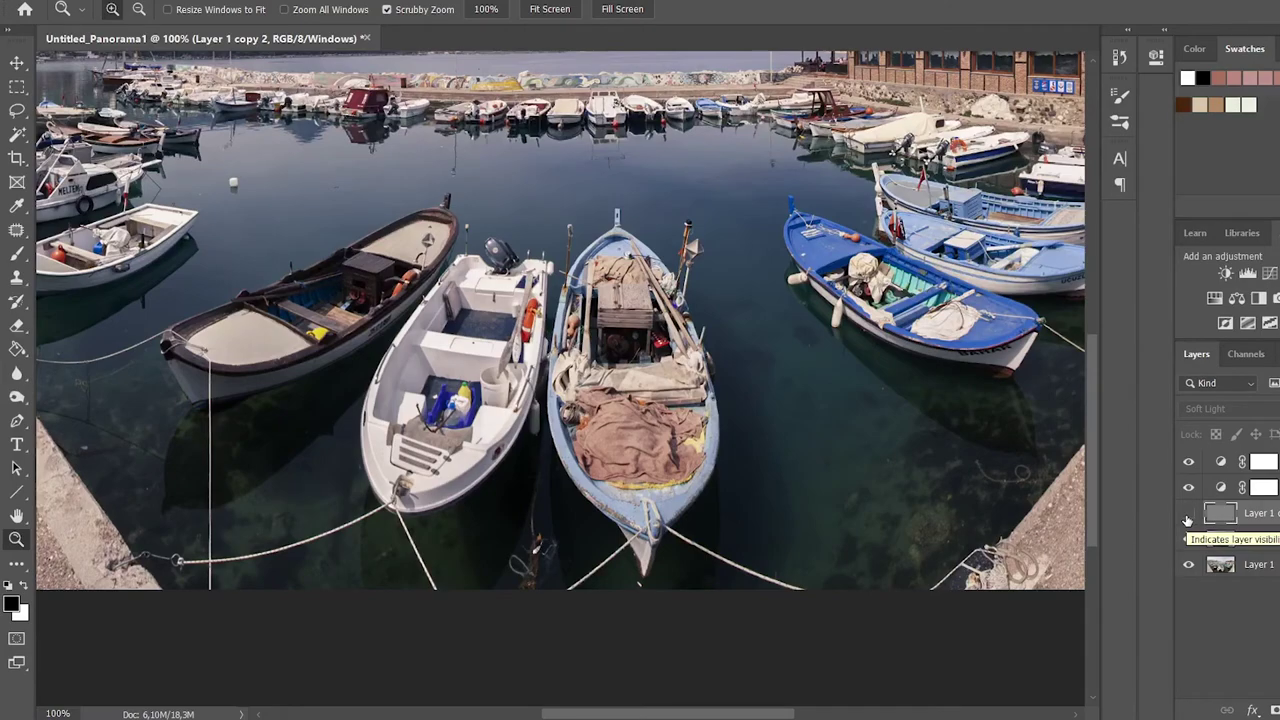
left_click(1188, 515)
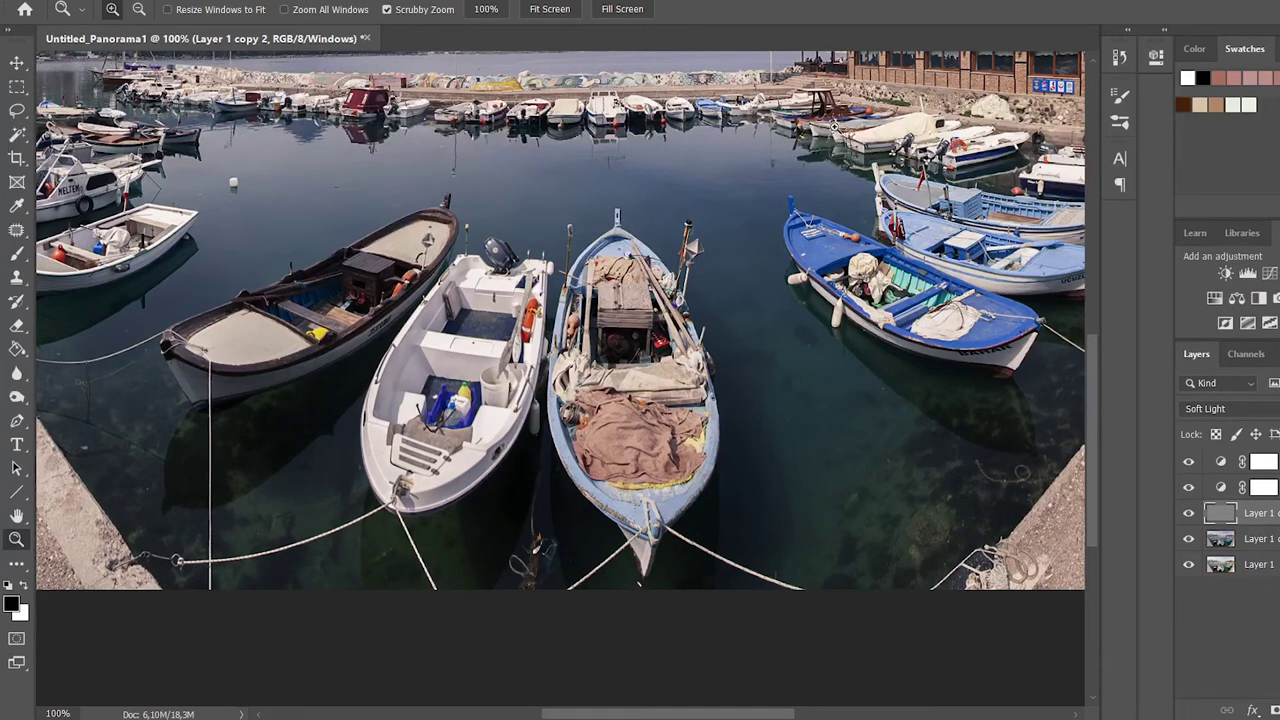
right_click(771, 336)
left_click(789, 345)
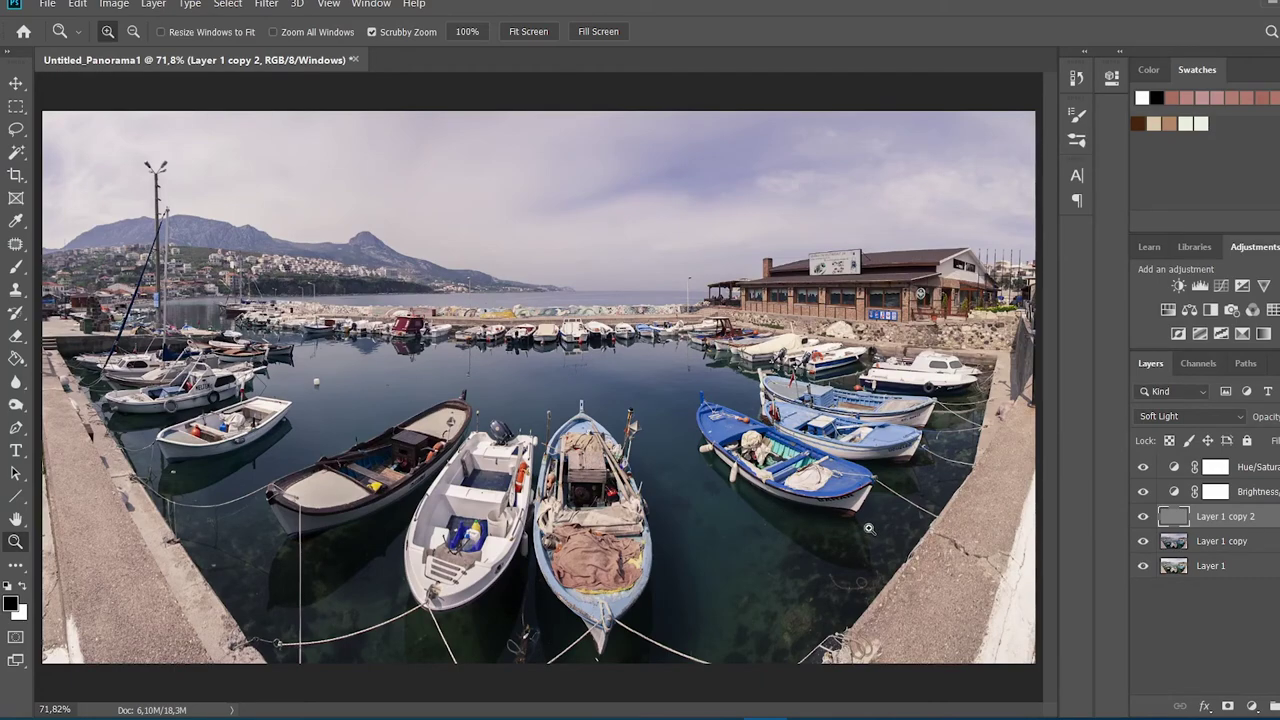
Step: Add a Vibrance 1 adjustment layer set to Vibrance +40, Saturation 0
left_click(1251, 706)
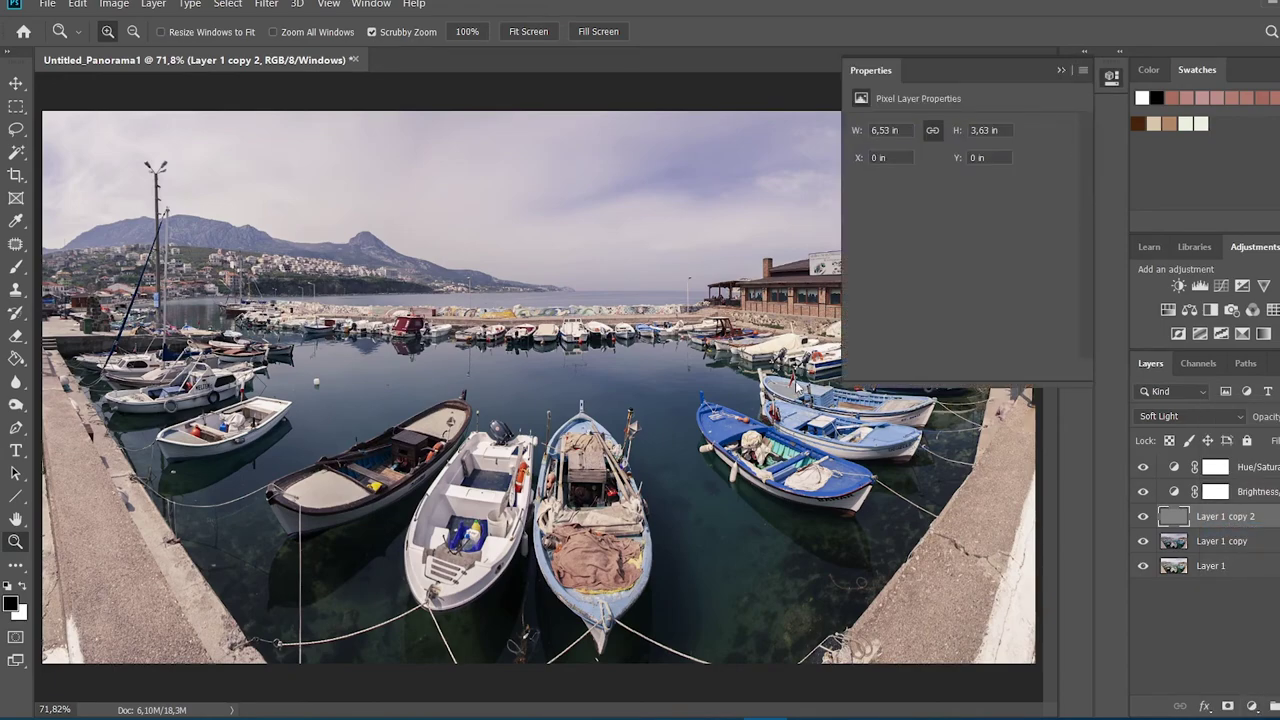
key("shift+alt+n")
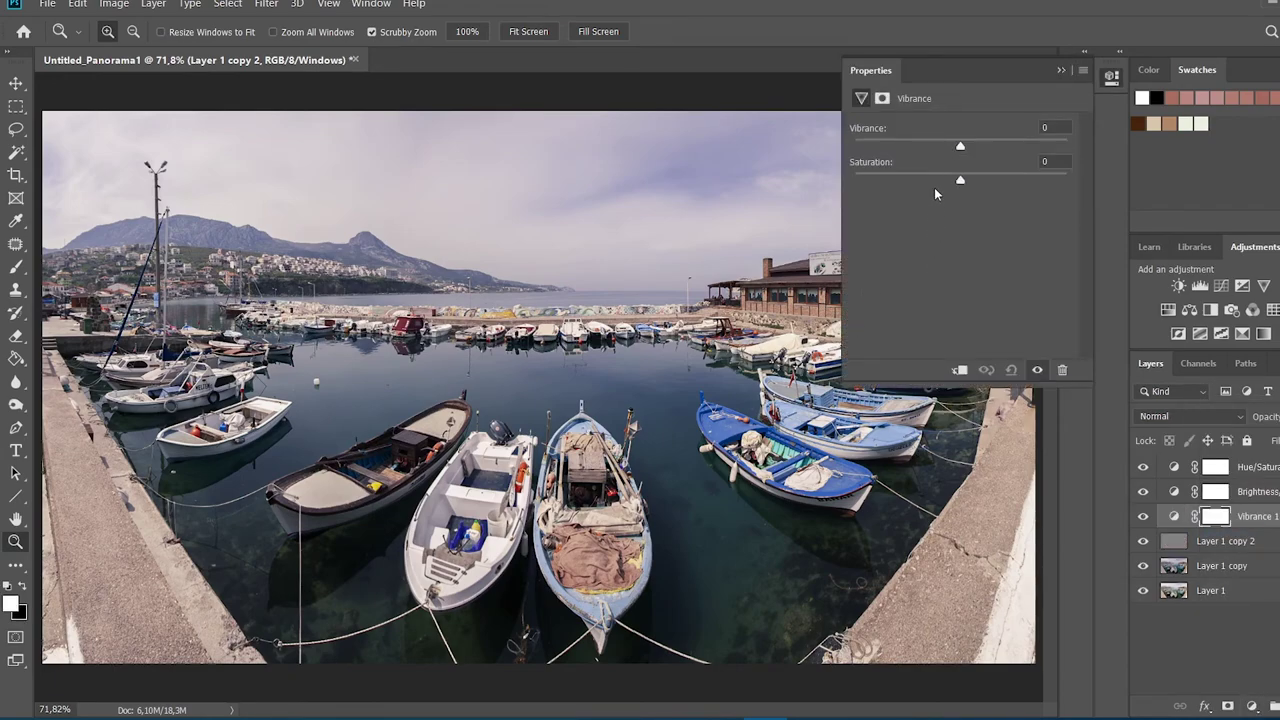
left_click_drag(960, 146, 1019, 157)
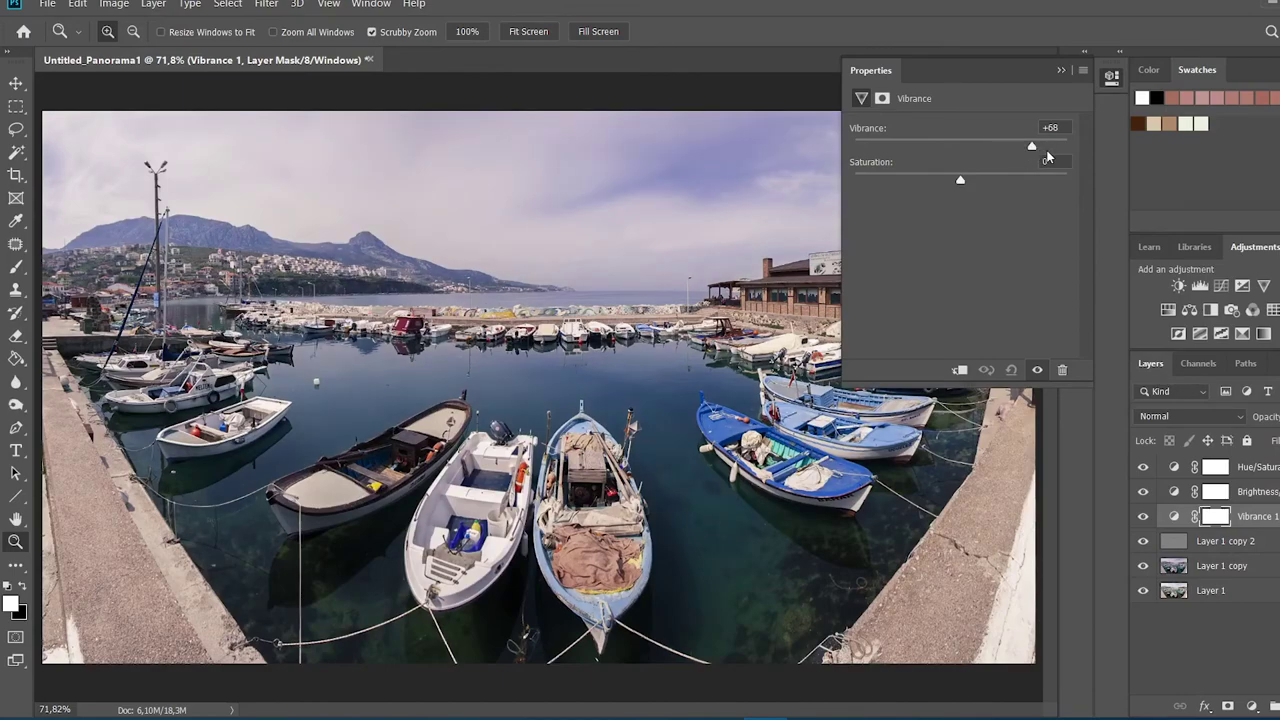
left_click_drag(1013, 148, 1003, 148)
left_click(1052, 127)
type("1")
type("4")
type("0")
left_click(1061, 71)
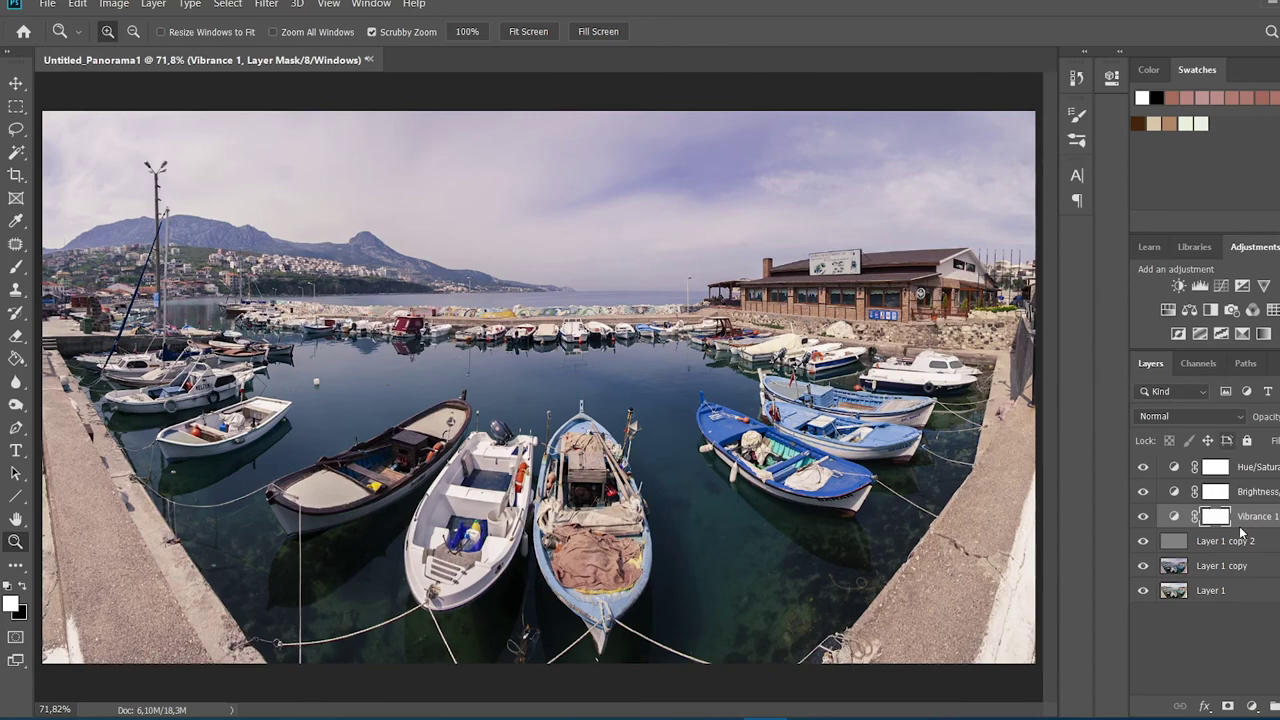